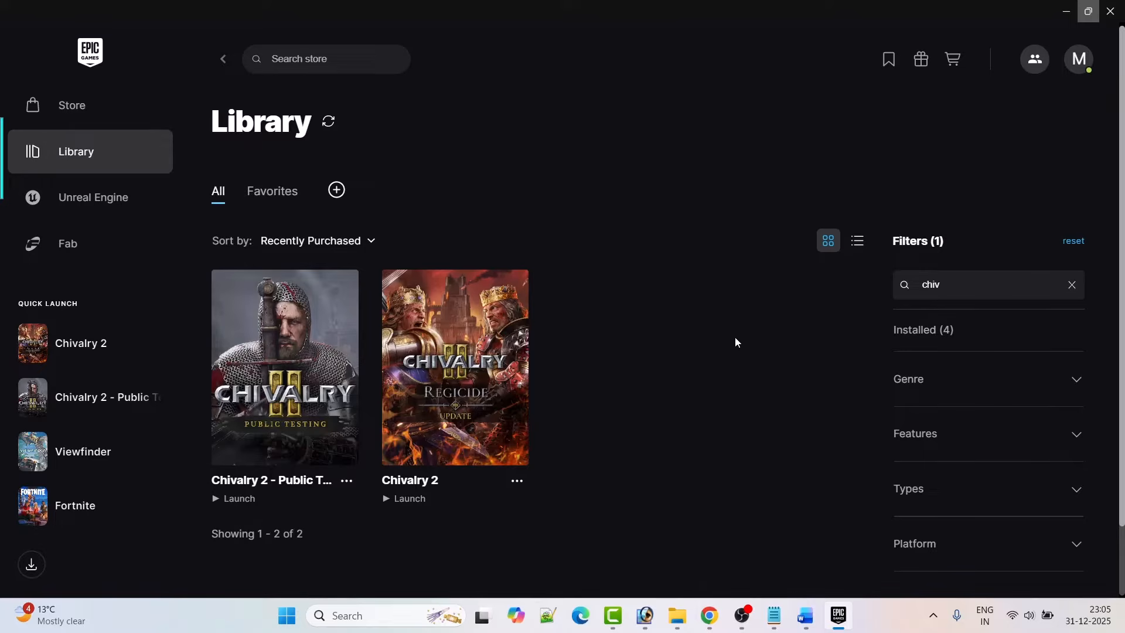
- Turn on the launch options for Chivalry 2 in its management settings in the Epic Games Launcher
key("alt+Tab")
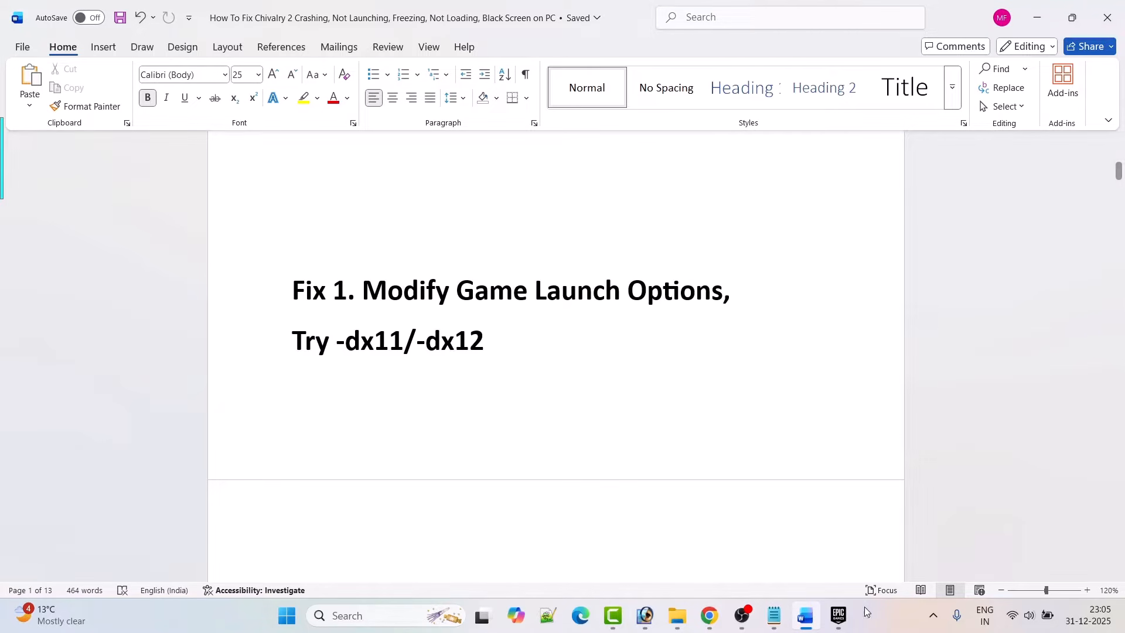
left_click(838, 615)
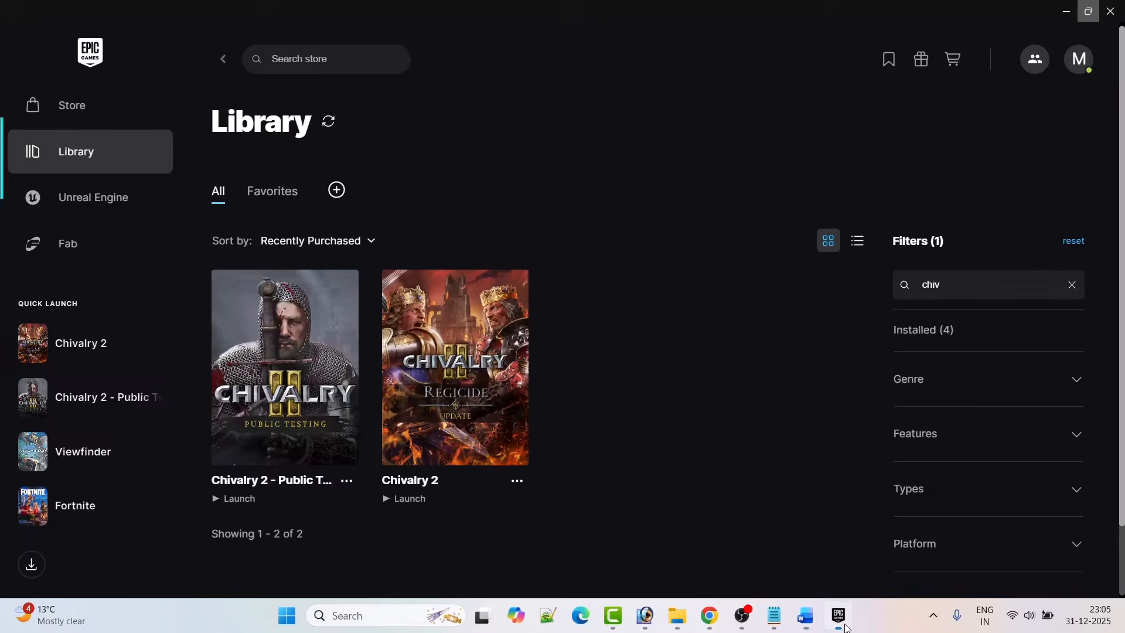
left_click(517, 481)
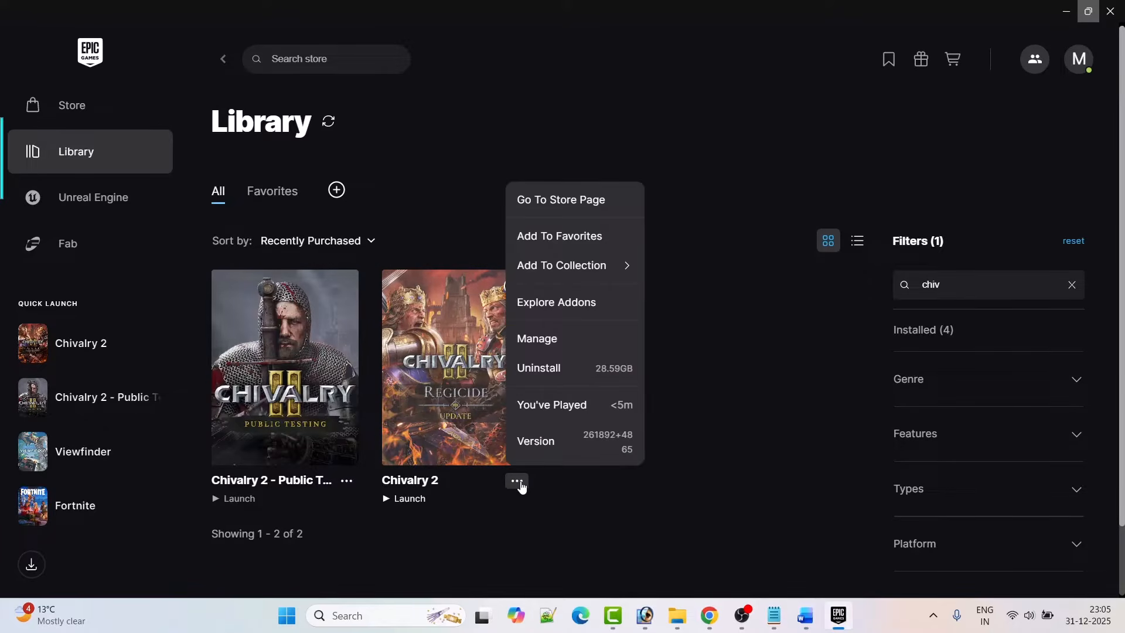
left_click(557, 340)
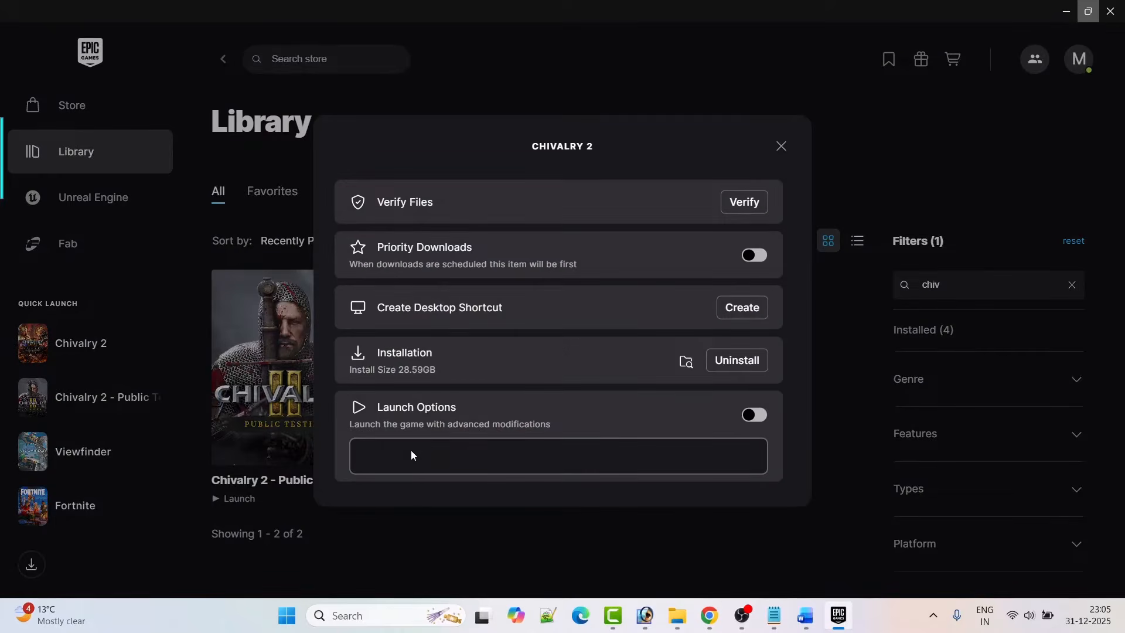
left_click(752, 416)
left_click(784, 147)
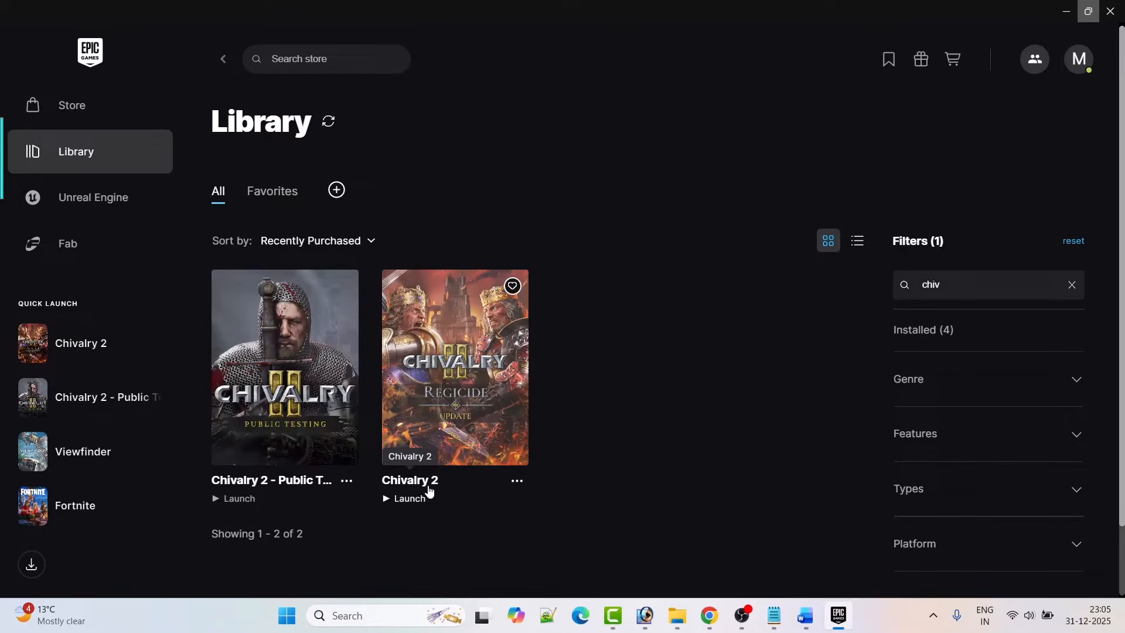
- Set Chivalry 2's launch option to -dx12 and close its management settings
left_click(517, 480)
left_click(557, 346)
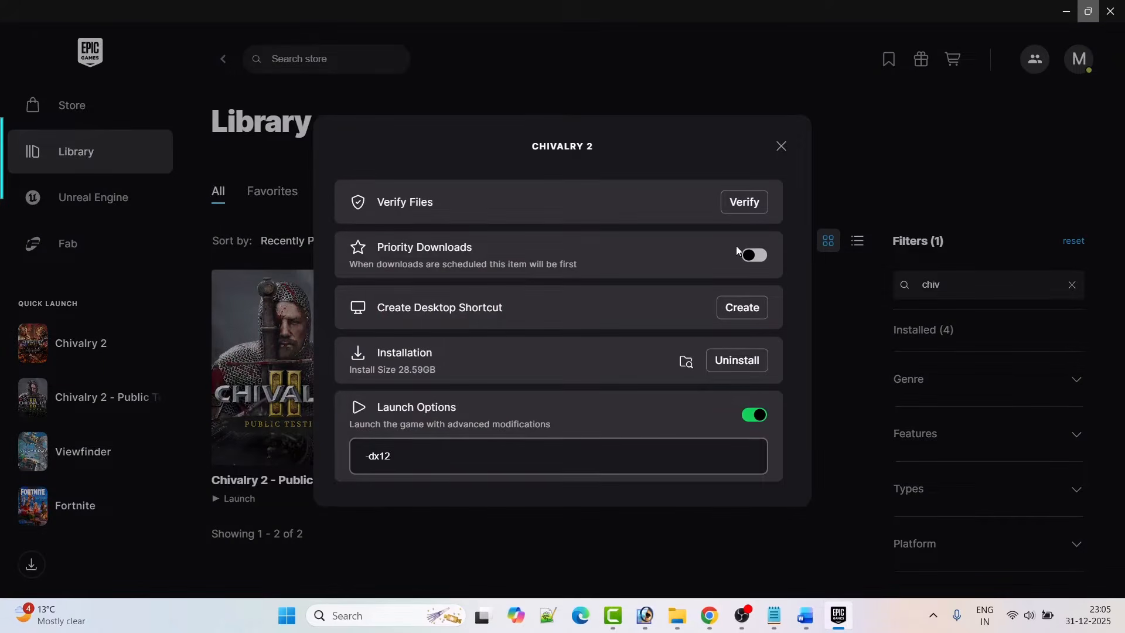
left_click(778, 149)
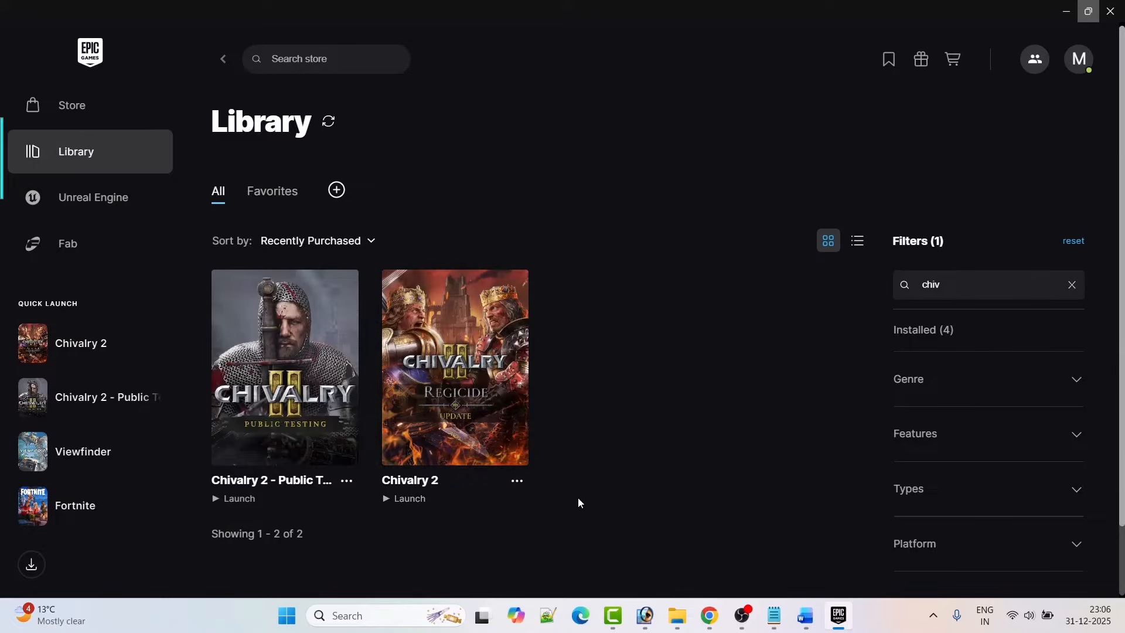
- Clear Chivalry 2's launch option text, turn off Launch Options and close the settings
left_click(518, 482)
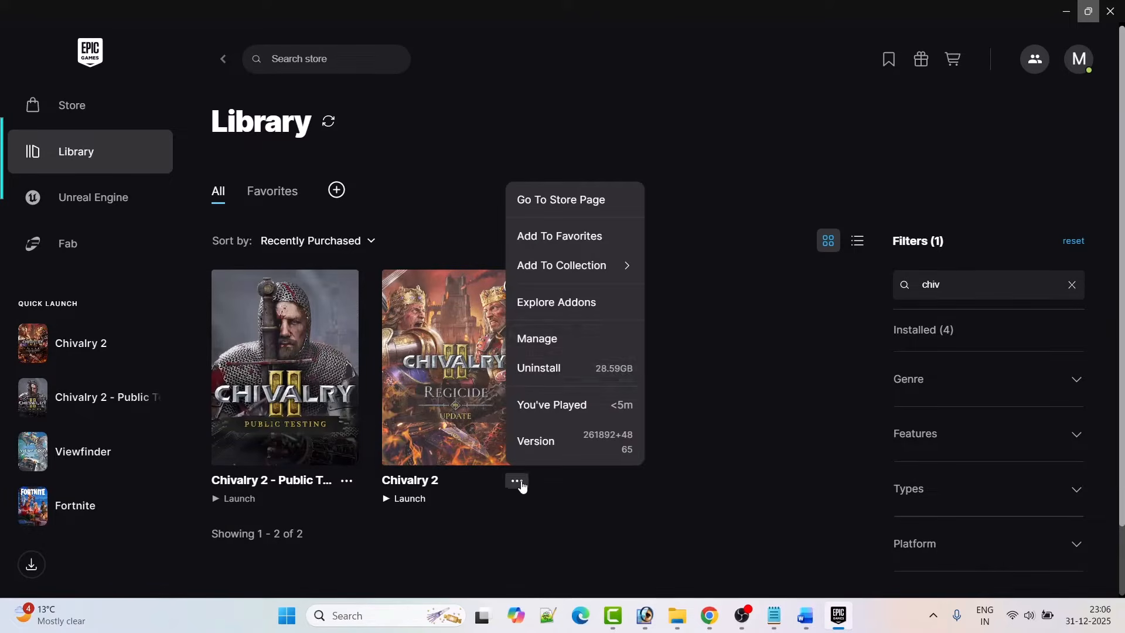
left_click(572, 348)
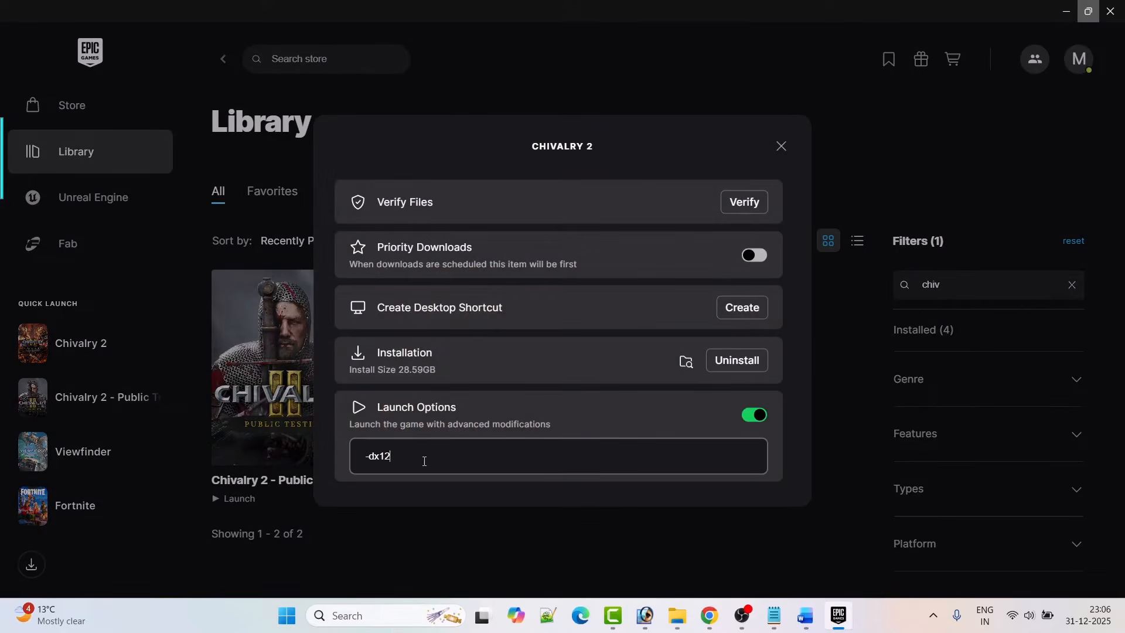
left_click_drag(422, 461, 326, 462)
key("BackSpace")
left_click(753, 415)
left_click(788, 145)
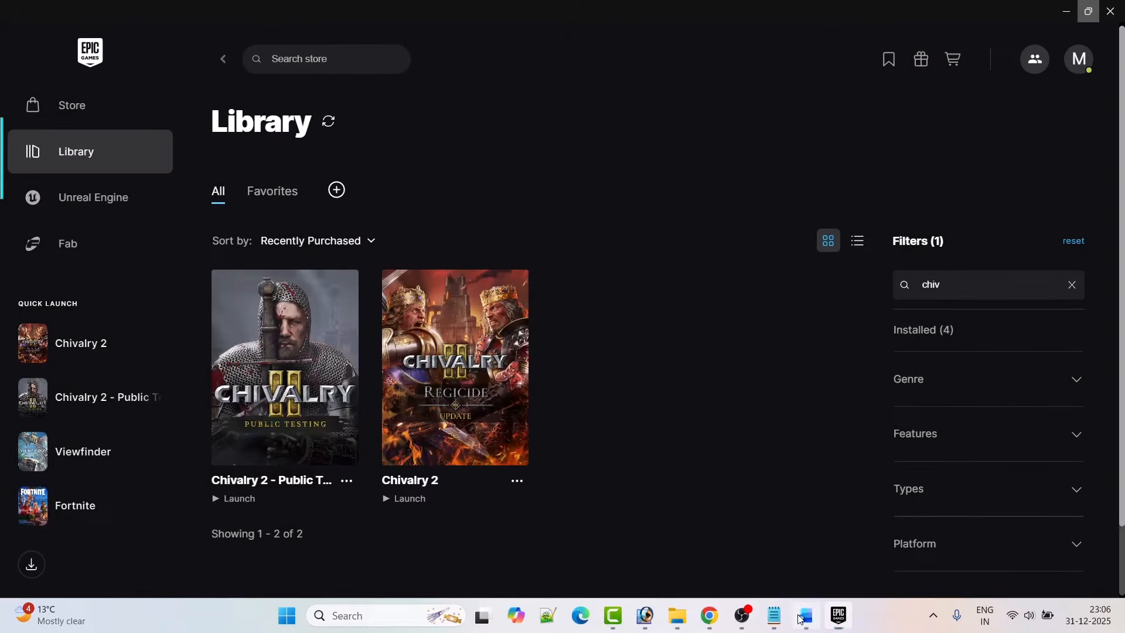
- Check Fix 2 in the Word guide and open Chivalry 2's installation folder through the Epic Games Launcher
left_click(805, 615)
scroll(738, 360, "down", 4)
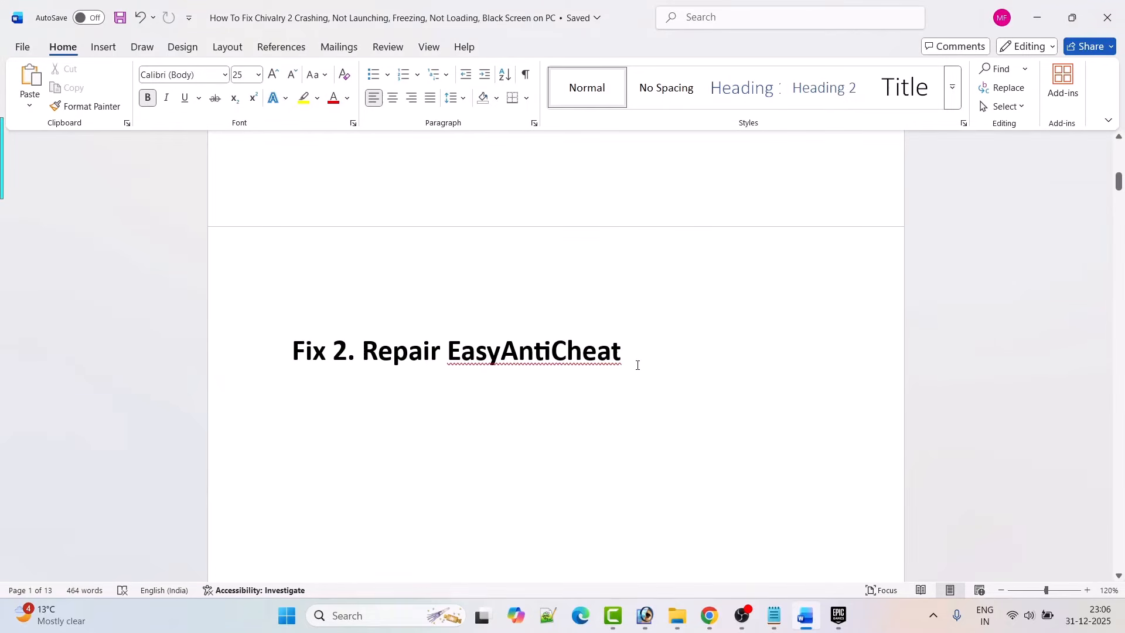
left_click(839, 615)
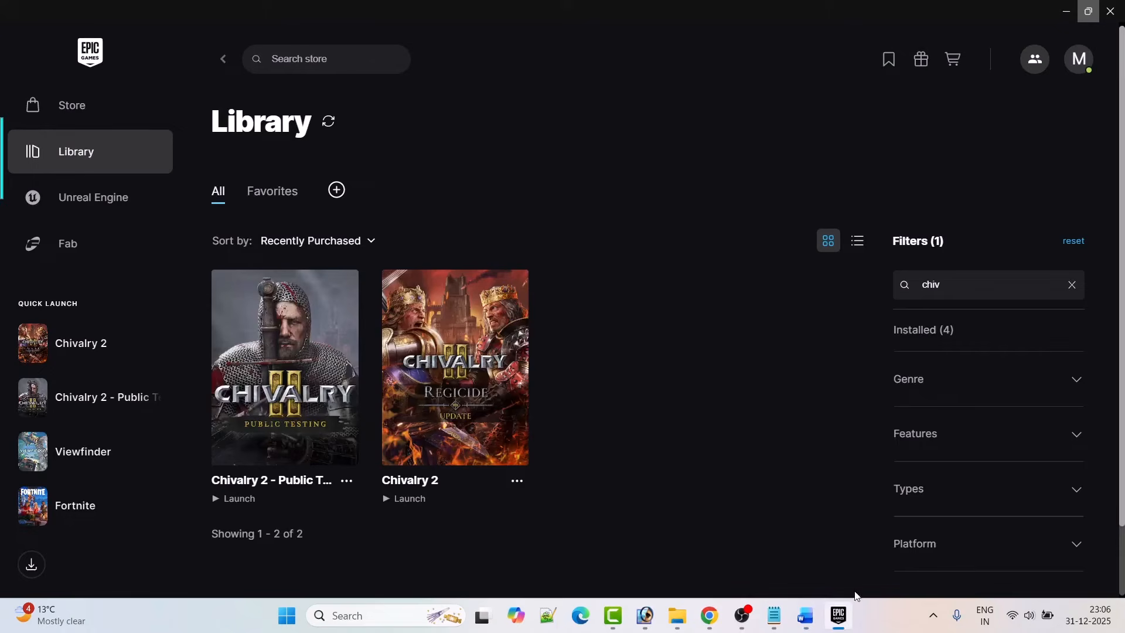
left_click(522, 487)
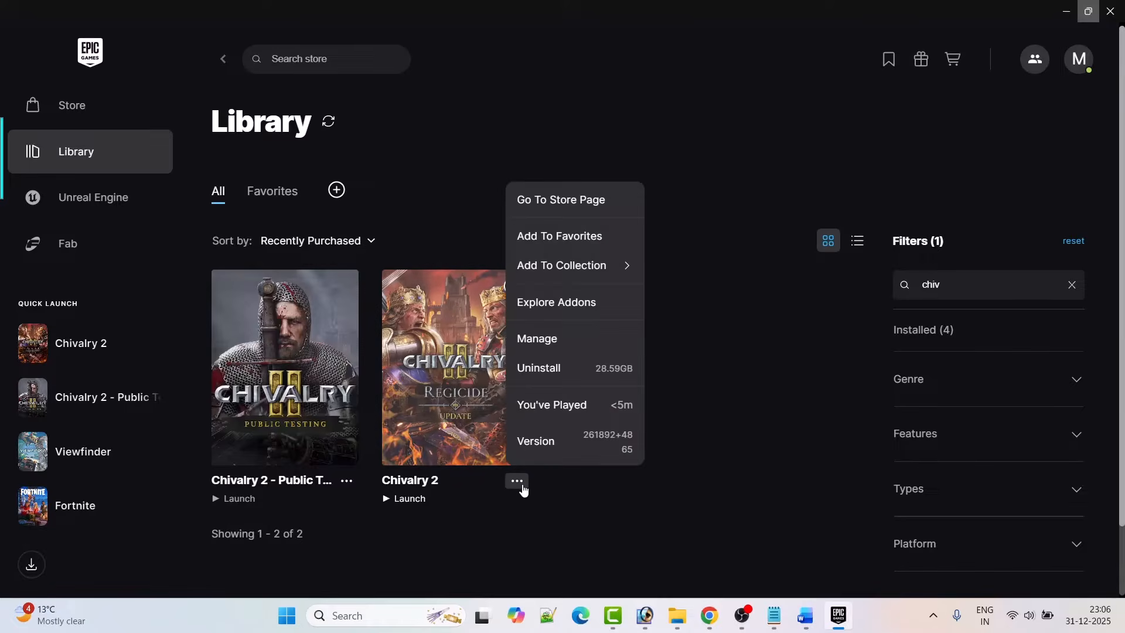
left_click(570, 340)
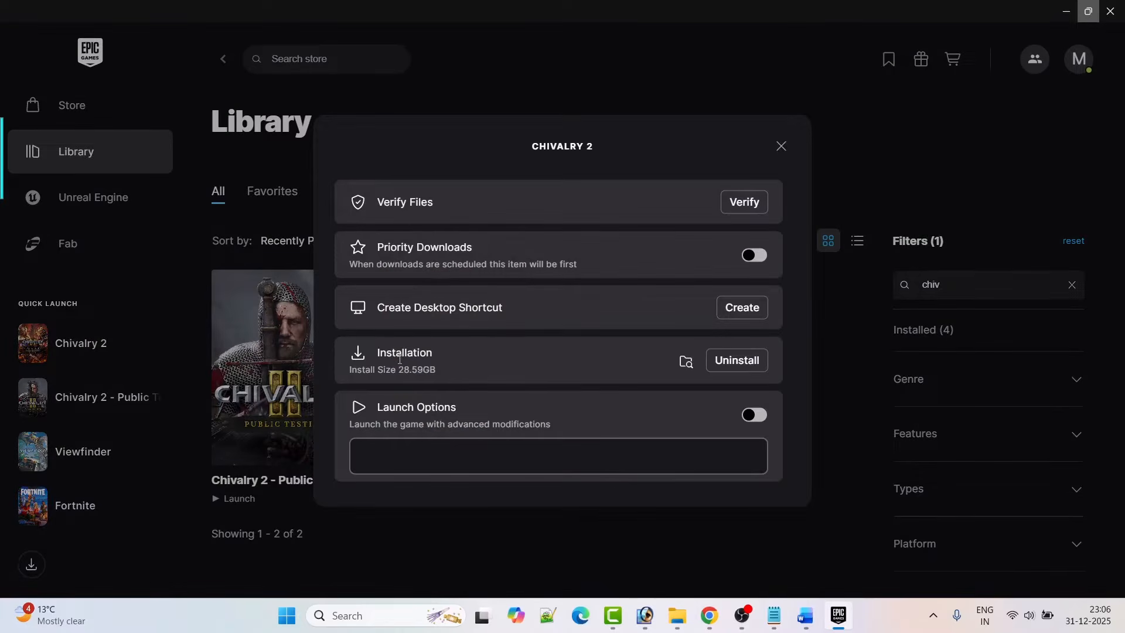
left_click(686, 361)
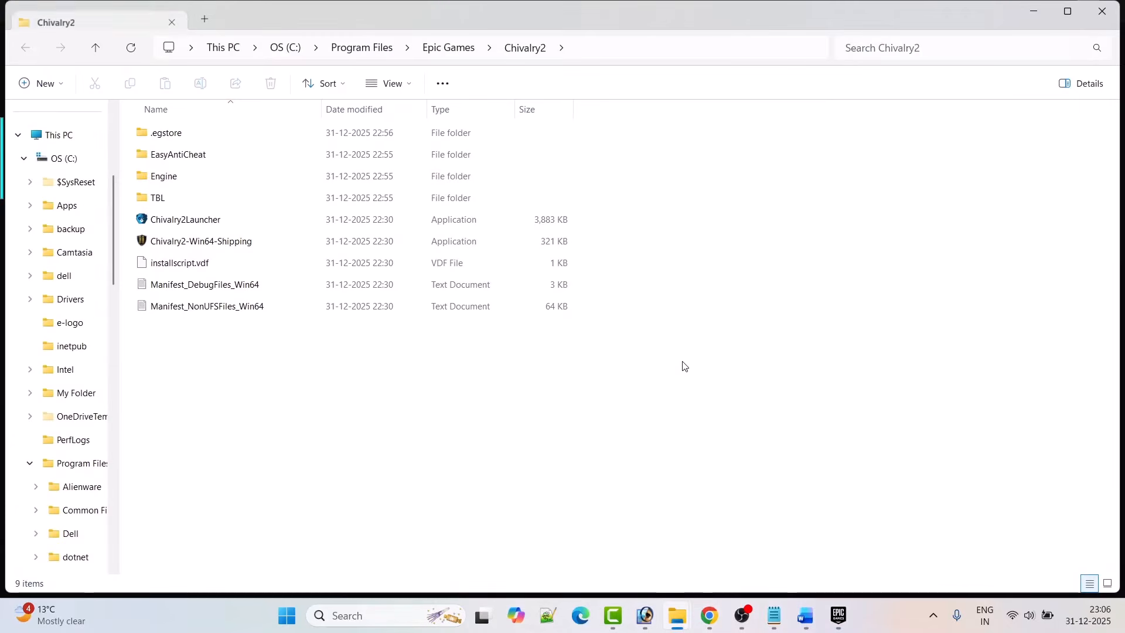
left_click(1068, 11)
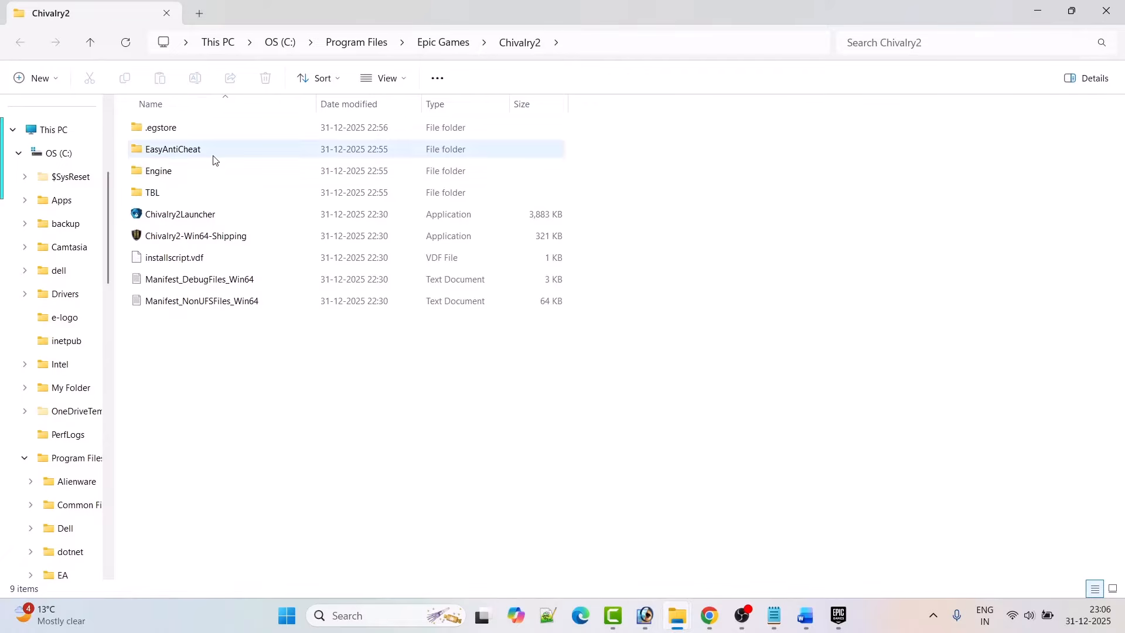
- Run EasyAntiCheat_EOS_Setup as administrator from the EasyAntiCheat folder, and close Chivalry 2's management settings in the Epic Games Launcher
double_click(194, 155)
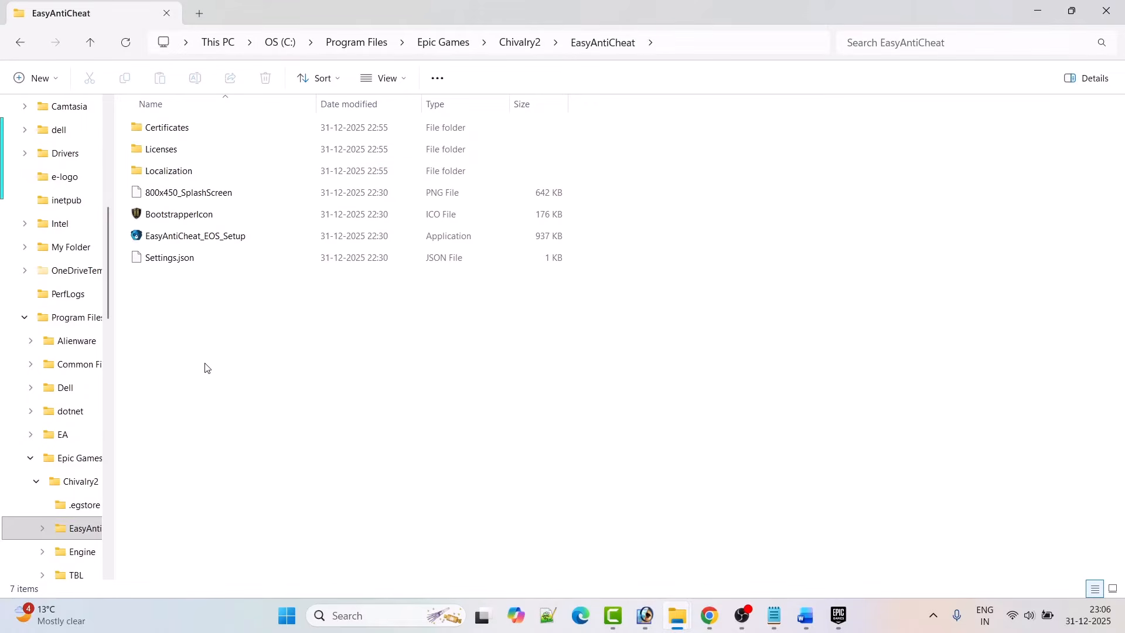
left_click(192, 236)
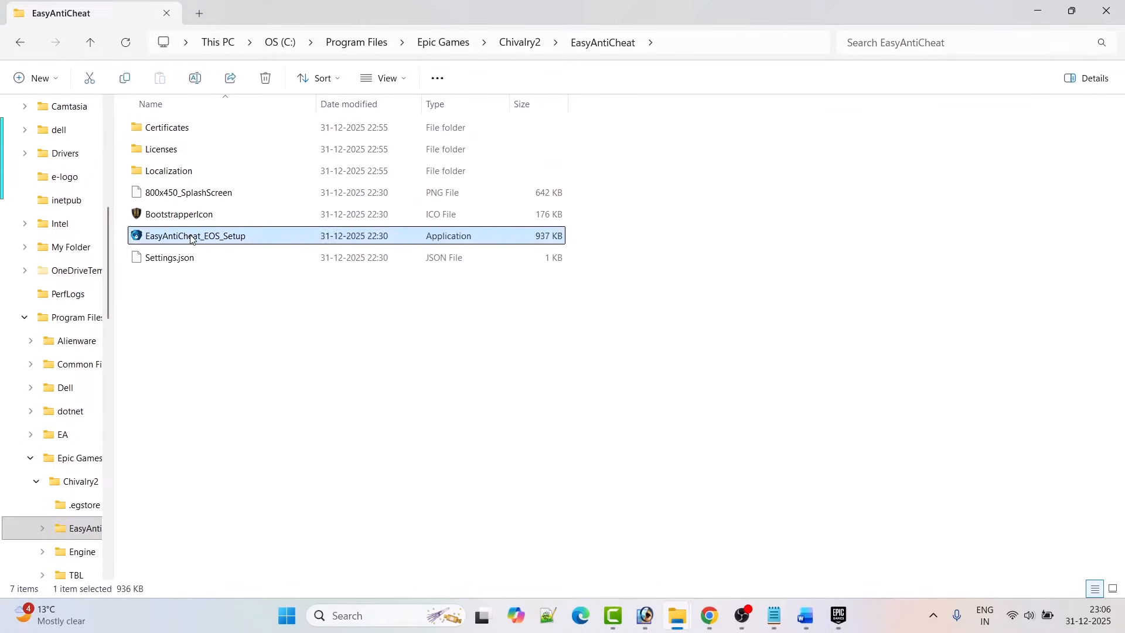
right_click(192, 237)
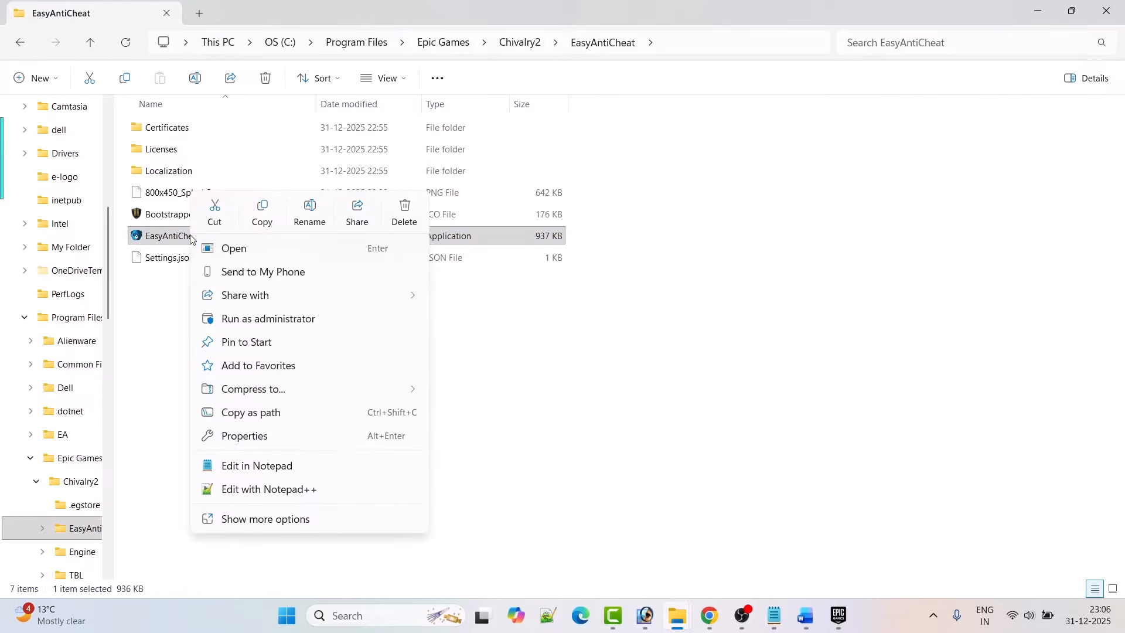
left_click(288, 320)
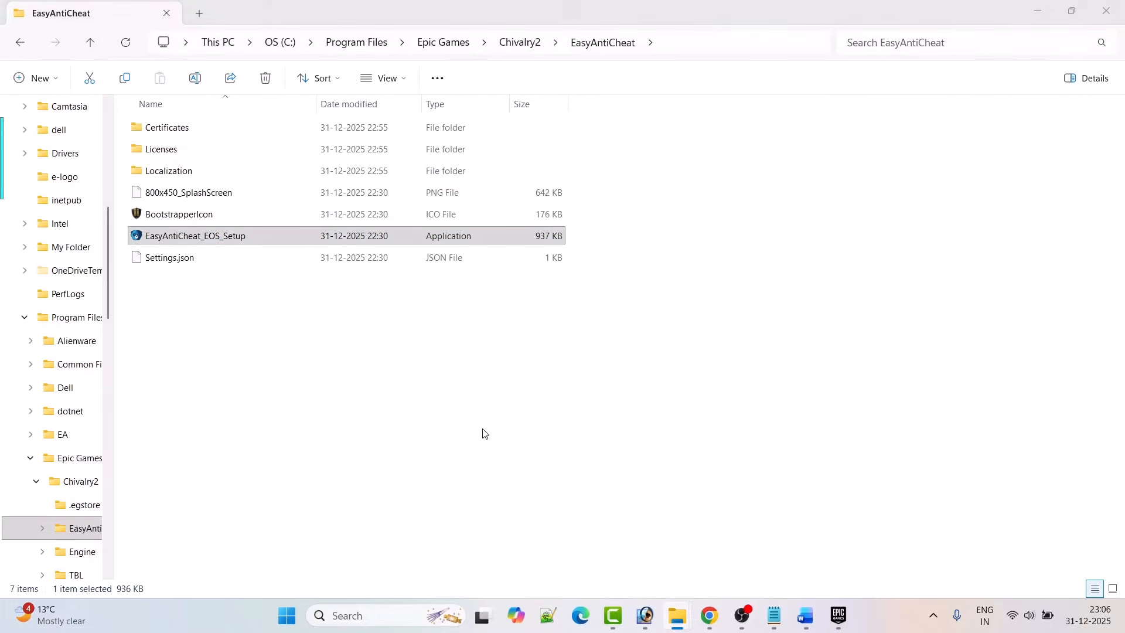
left_click(839, 616)
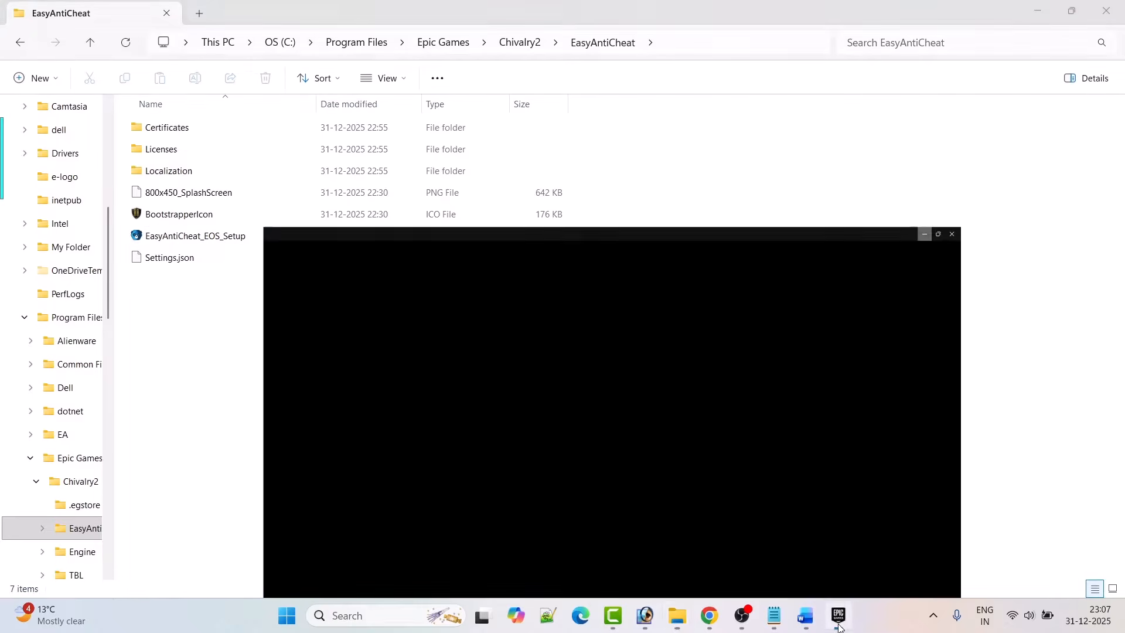
left_click(781, 146)
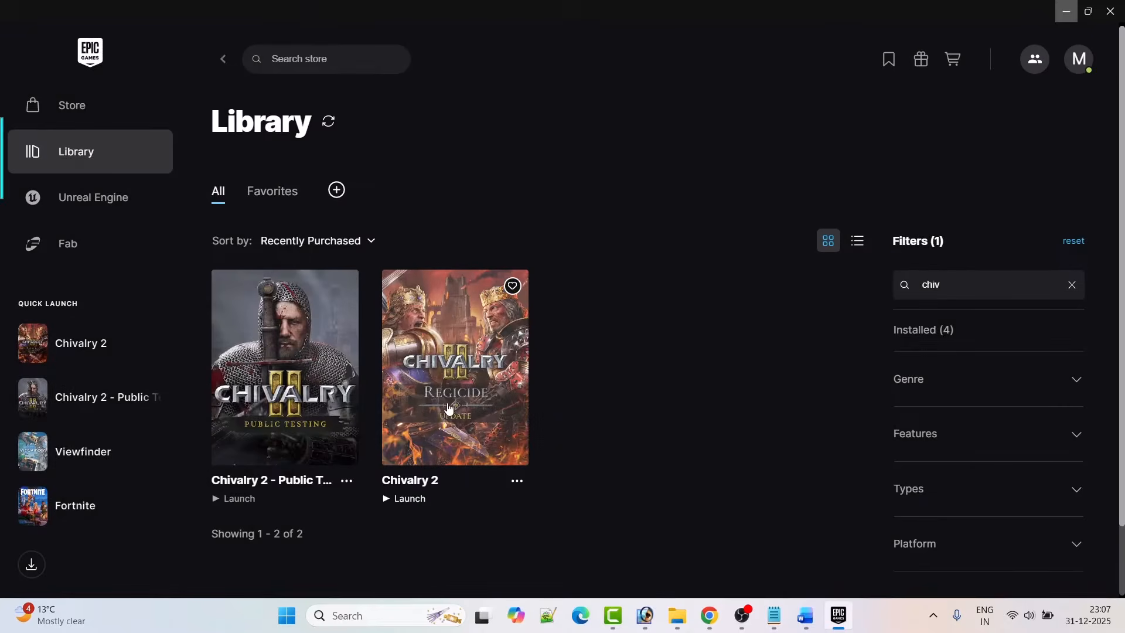
- Switch to the Word guide and read the Fix 3 instructions and links for a clean graphics driver installation
key("alt+Tab")
scroll(628, 451, "down", 3)
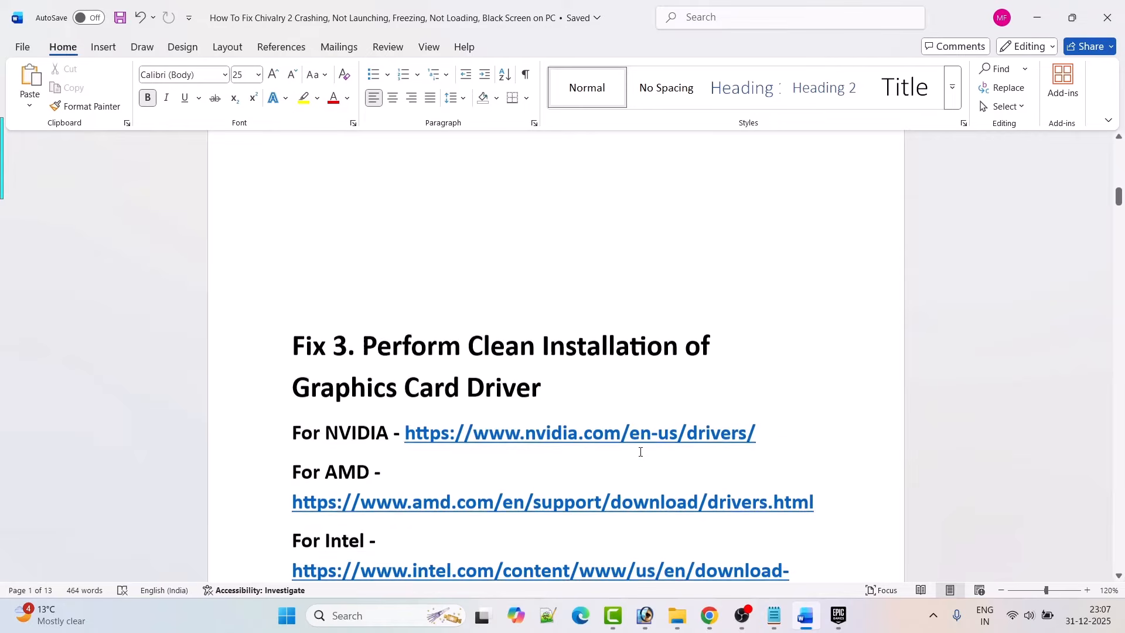
scroll(704, 343, "down", 3)
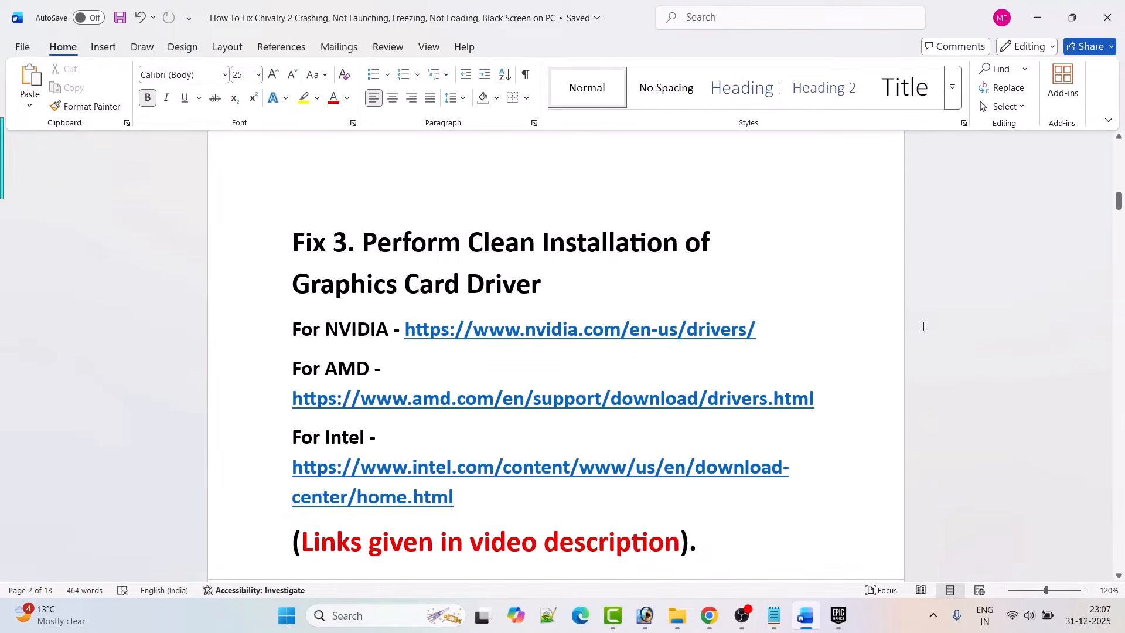
scroll(832, 337, "down", 2)
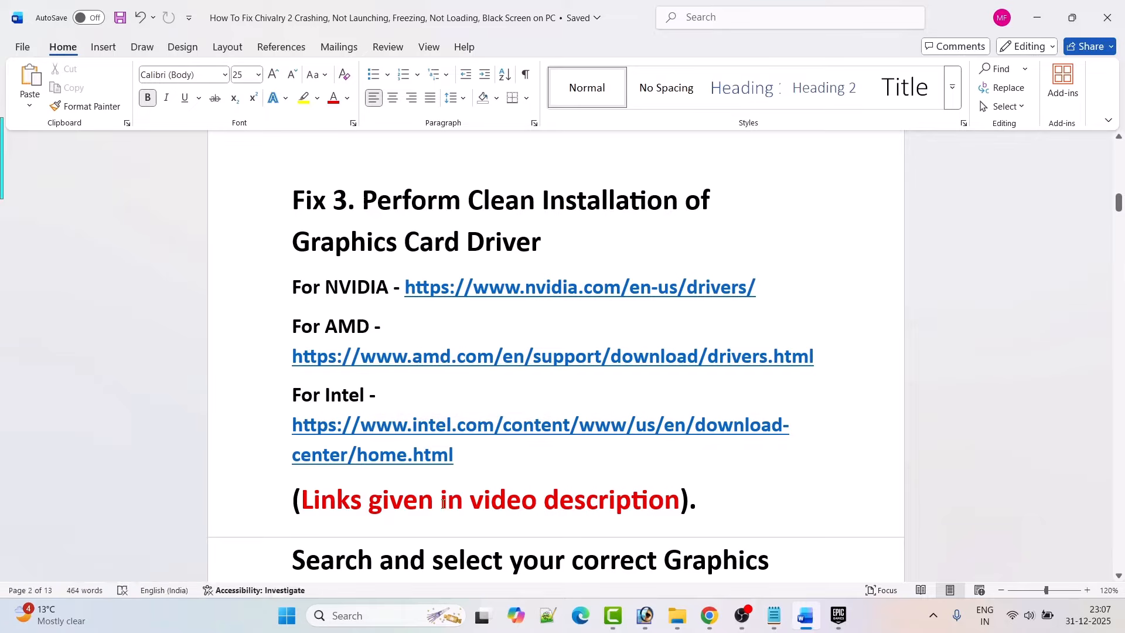
scroll(659, 501, "down", 3)
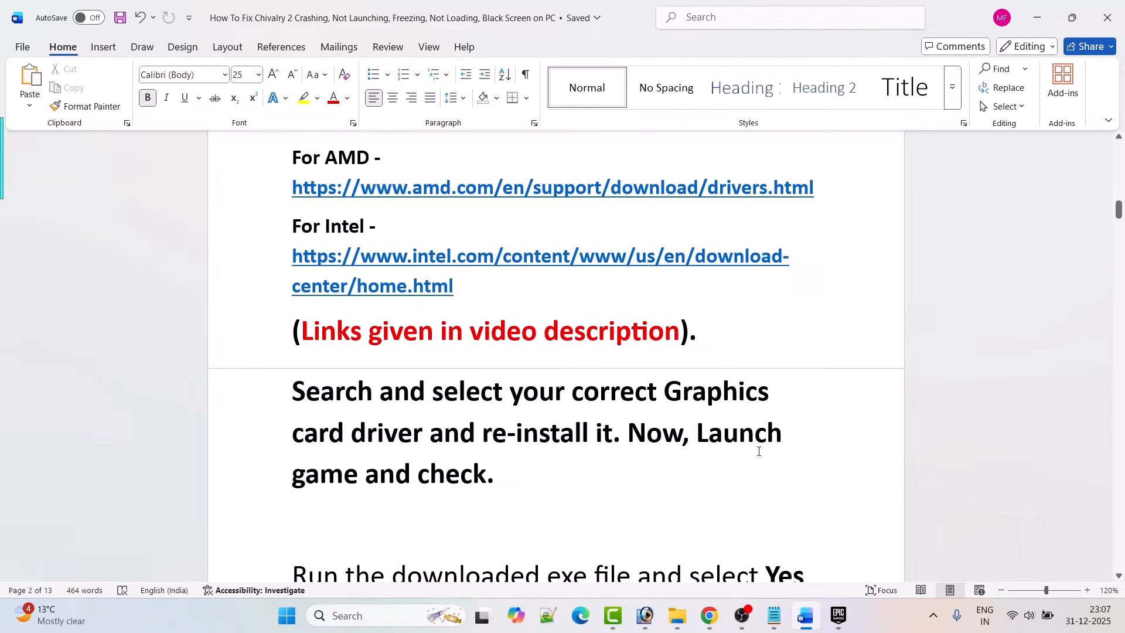
scroll(530, 482, "up", 3)
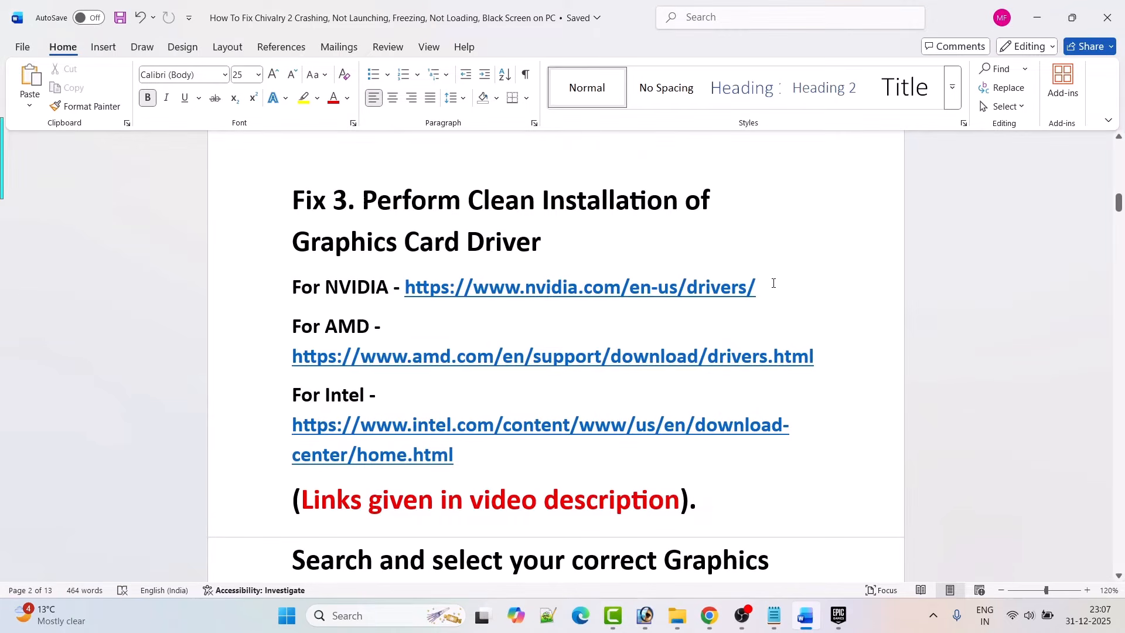
- Use the NVIDIA driver page in Chrome to find drivers for the GeForce RTX 3050 on Windows 11 in English (US)
left_click_drag(774, 283, 409, 301)
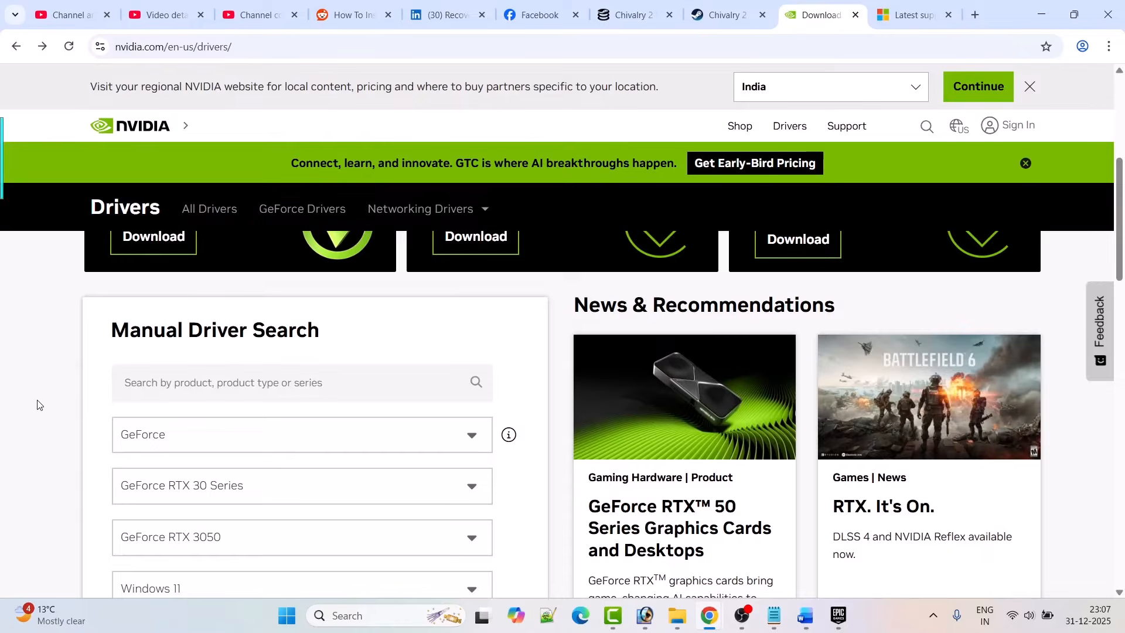
scroll(41, 391, "down", 2)
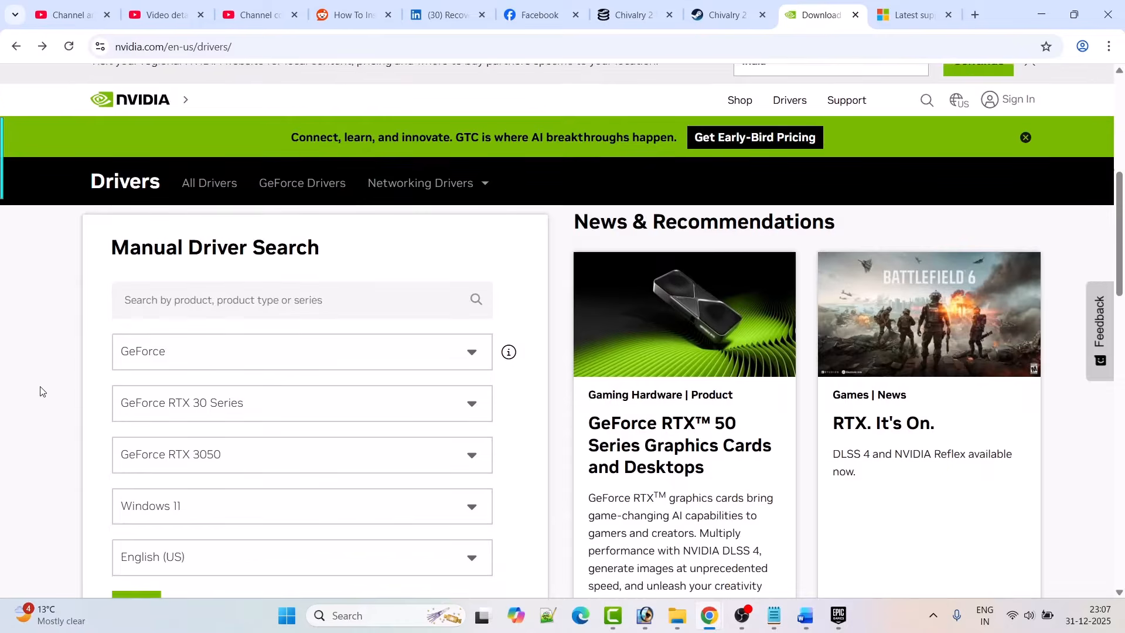
scroll(41, 391, "down", 2)
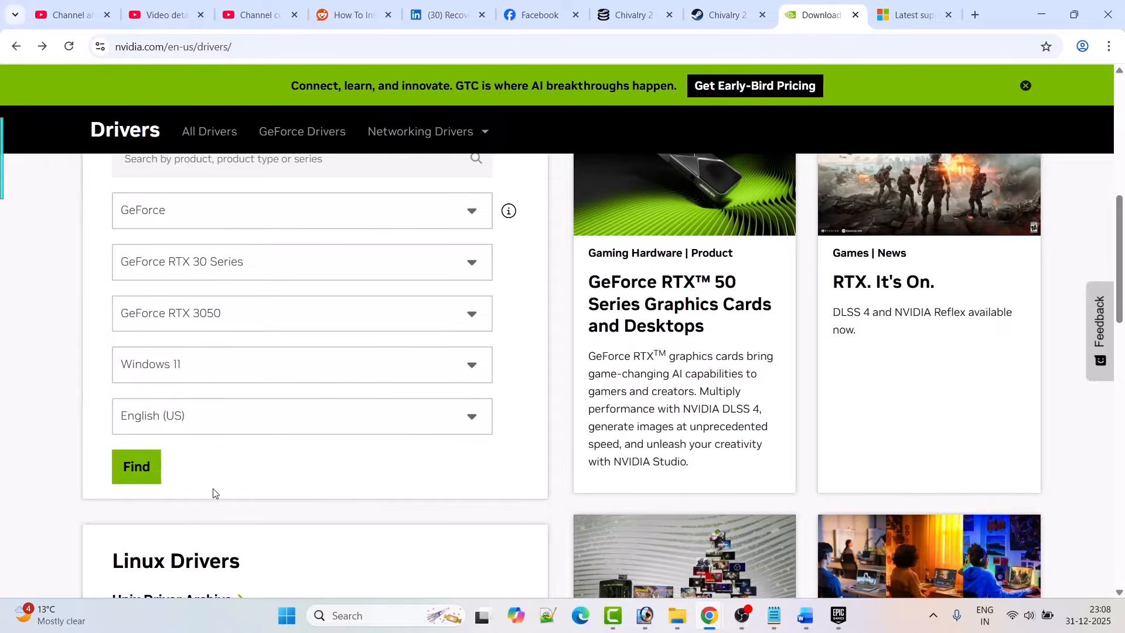
left_click(146, 481)
scroll(40, 421, "down", 3)
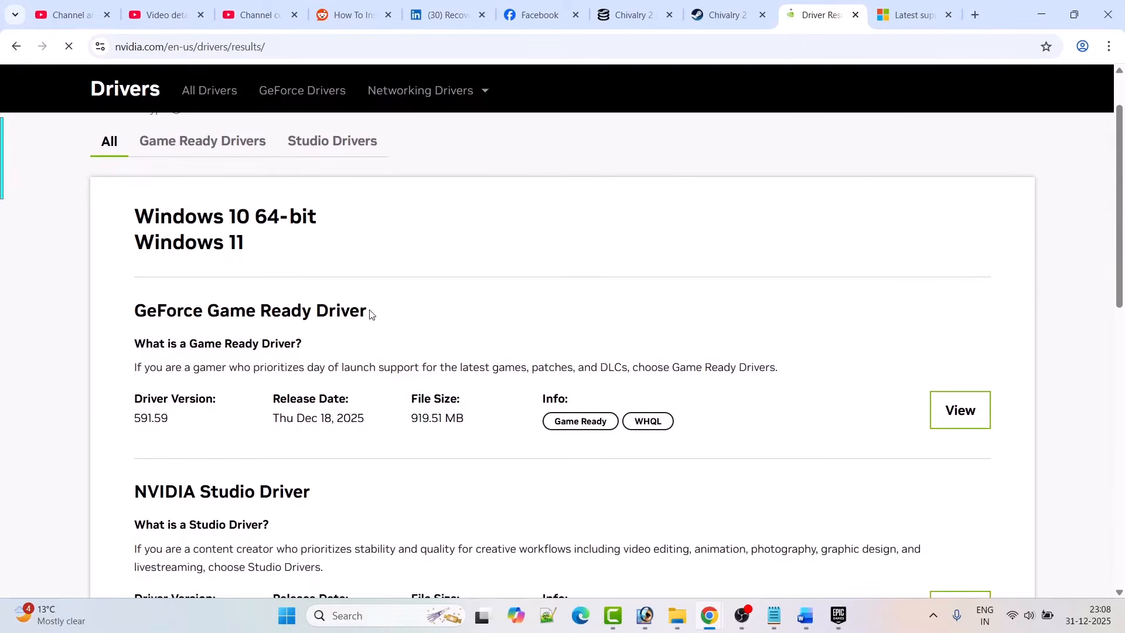
- Download the GeForce Game Ready Driver version 591.59 from the search results
left_click_drag(169, 420, 137, 421)
left_click(959, 450)
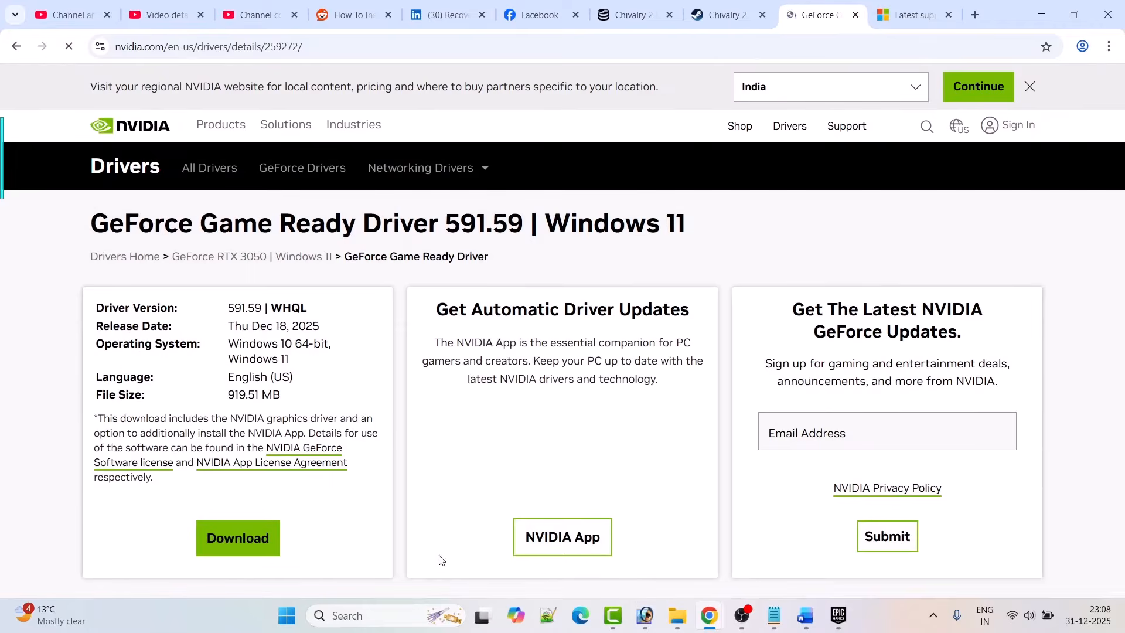
left_click(237, 548)
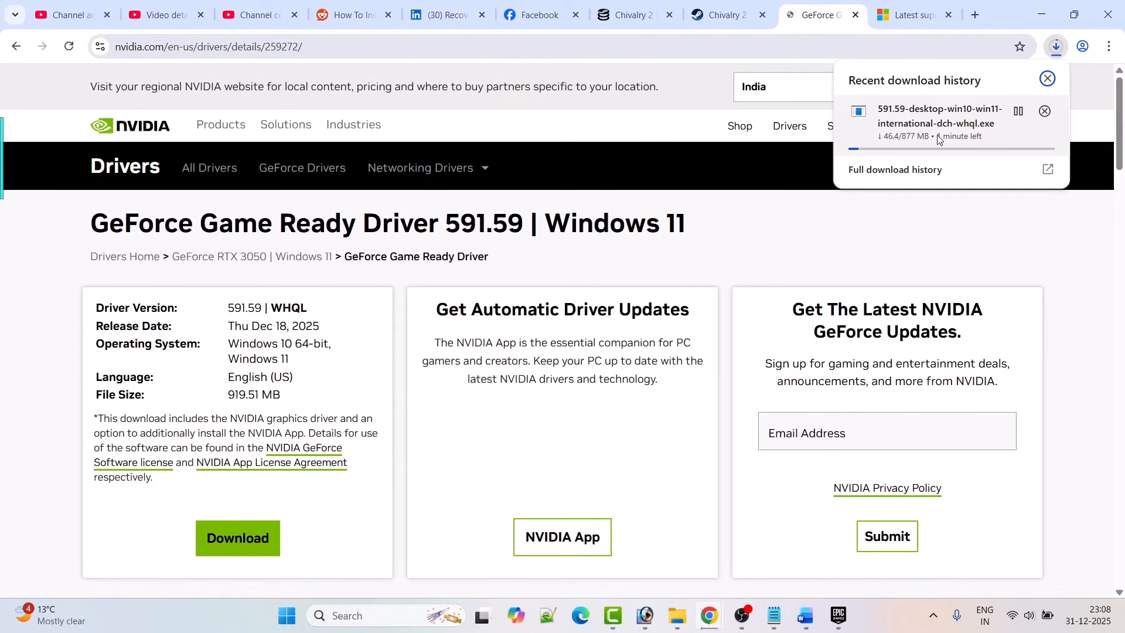
- Switch to the Word guide and read the clean driver installation instructions and Fix 4 about allowing the game through Windows Security
left_click(806, 615)
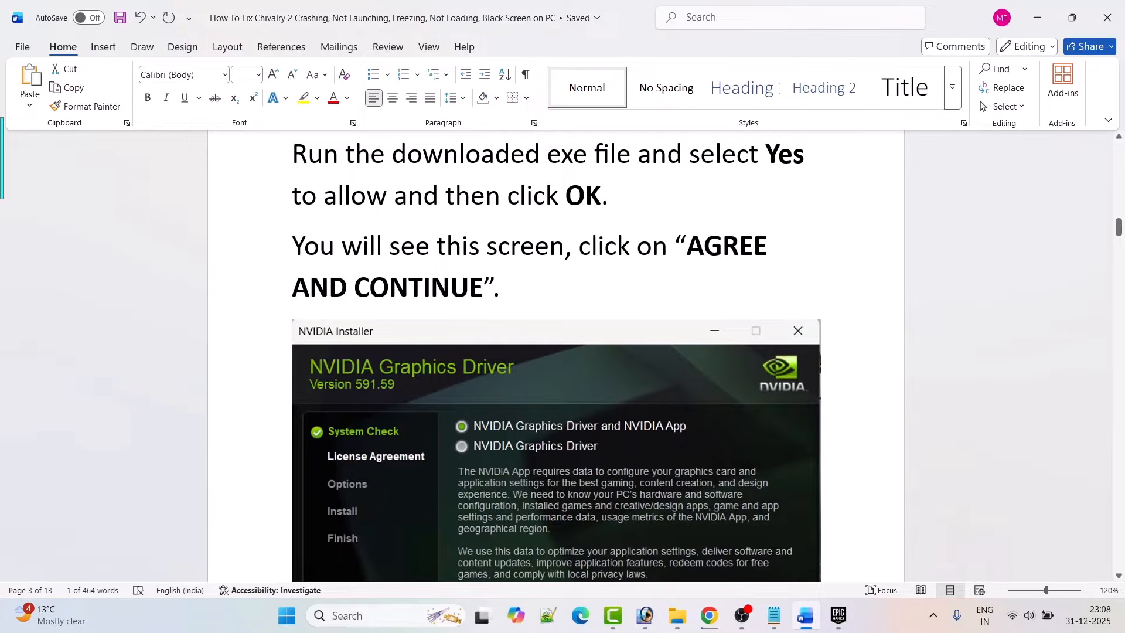
scroll(549, 206, "down", 2)
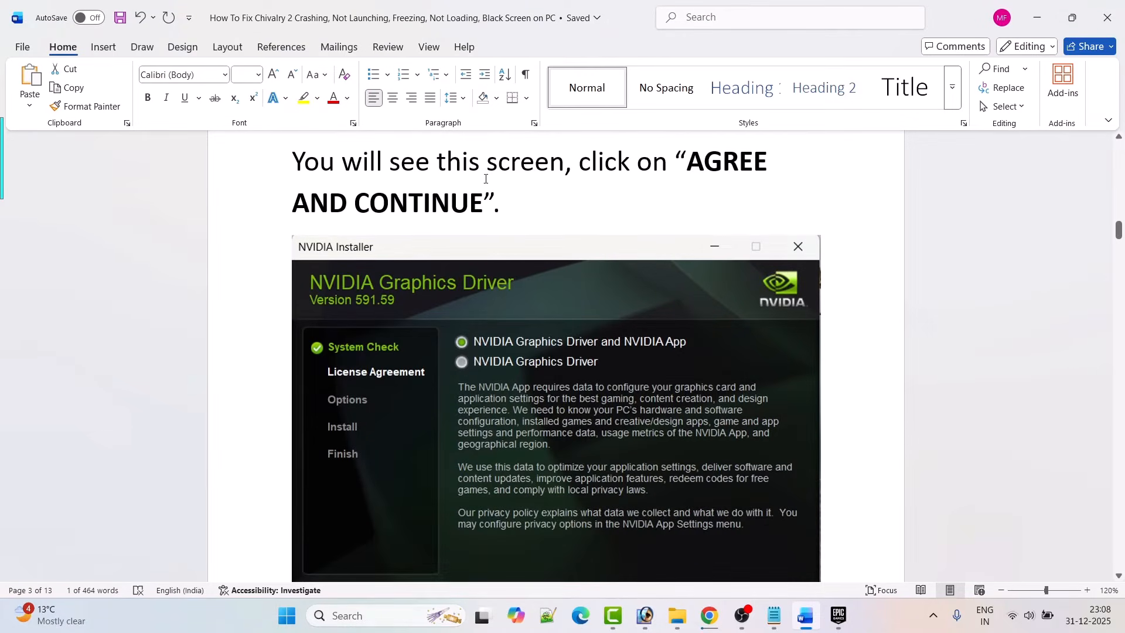
scroll(625, 181, "down", 2)
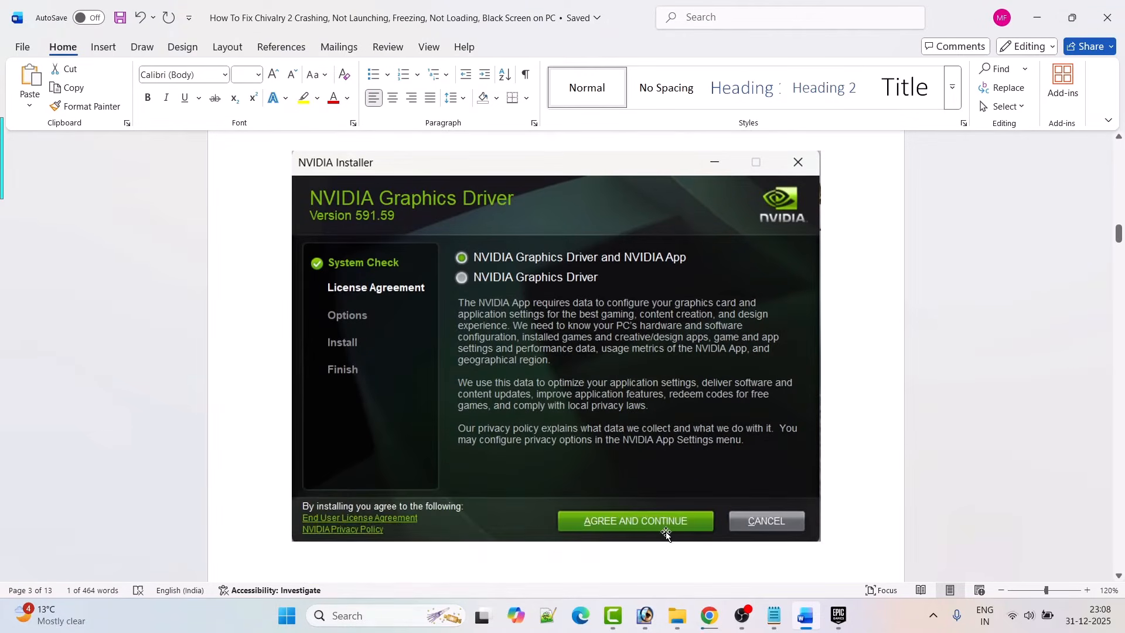
scroll(645, 516, "down", 10)
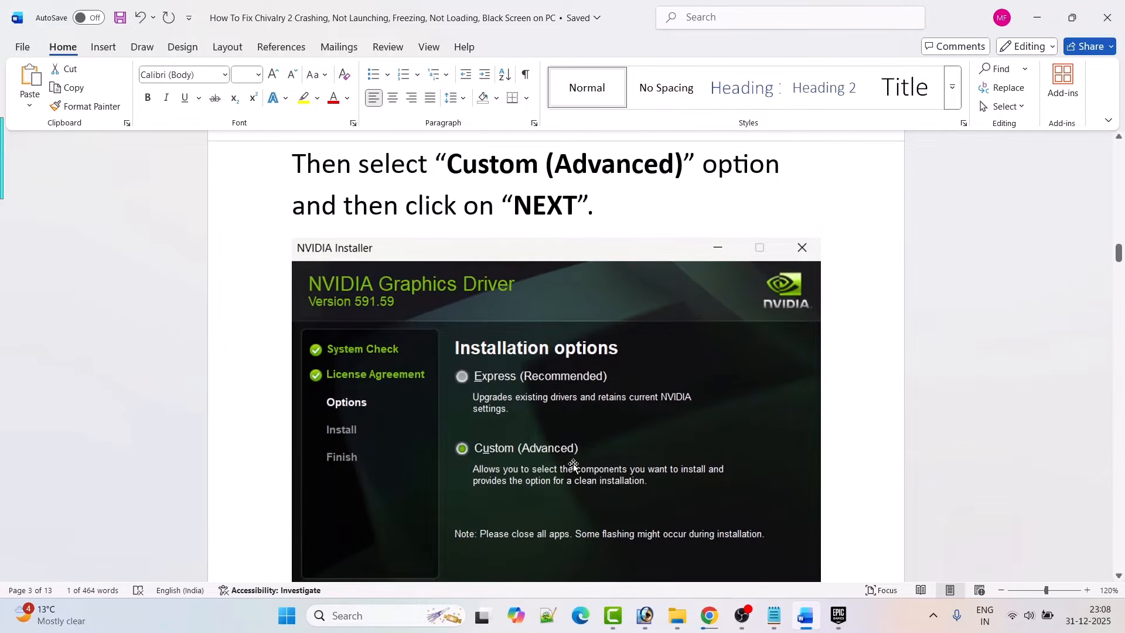
scroll(575, 464, "down", 4)
scroll(674, 458, "down", 5)
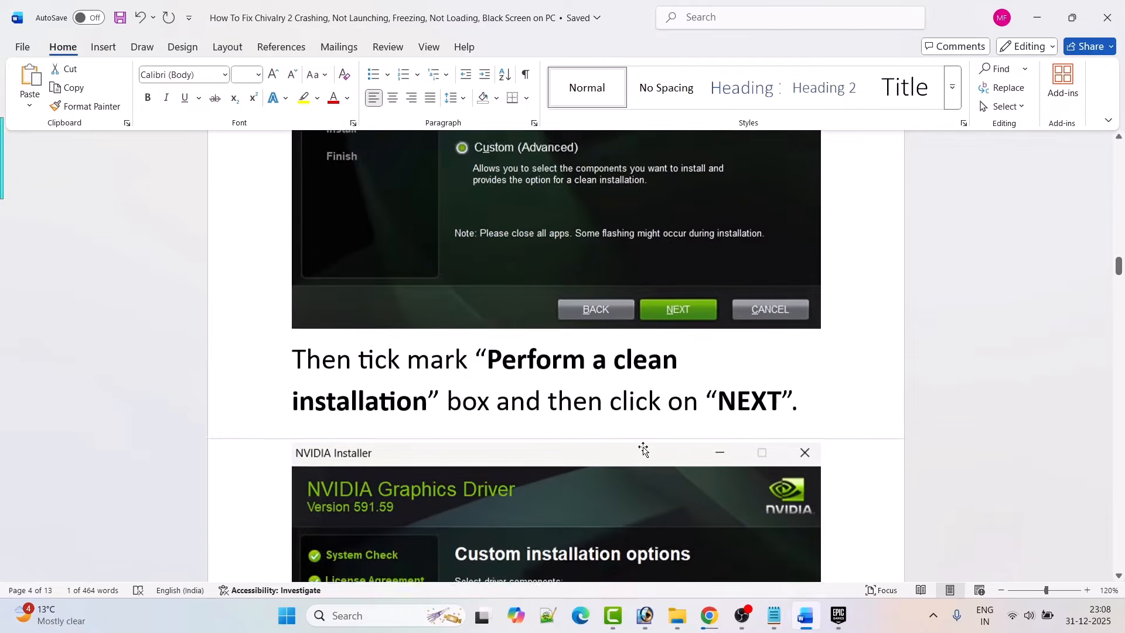
scroll(643, 448, "down", 3)
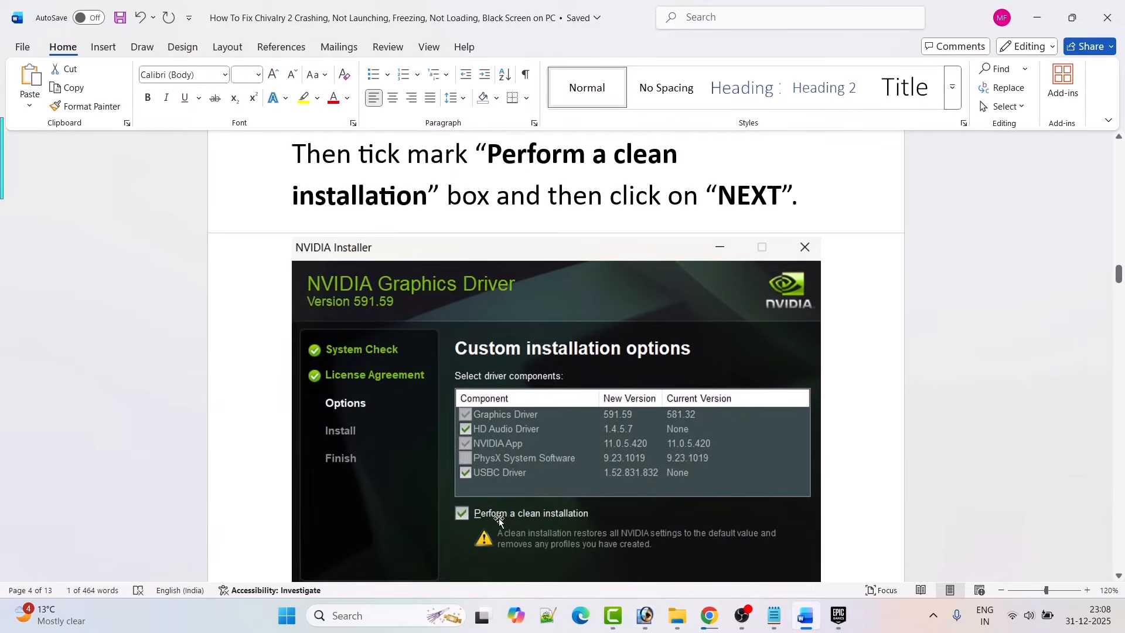
scroll(558, 532, "down", 5)
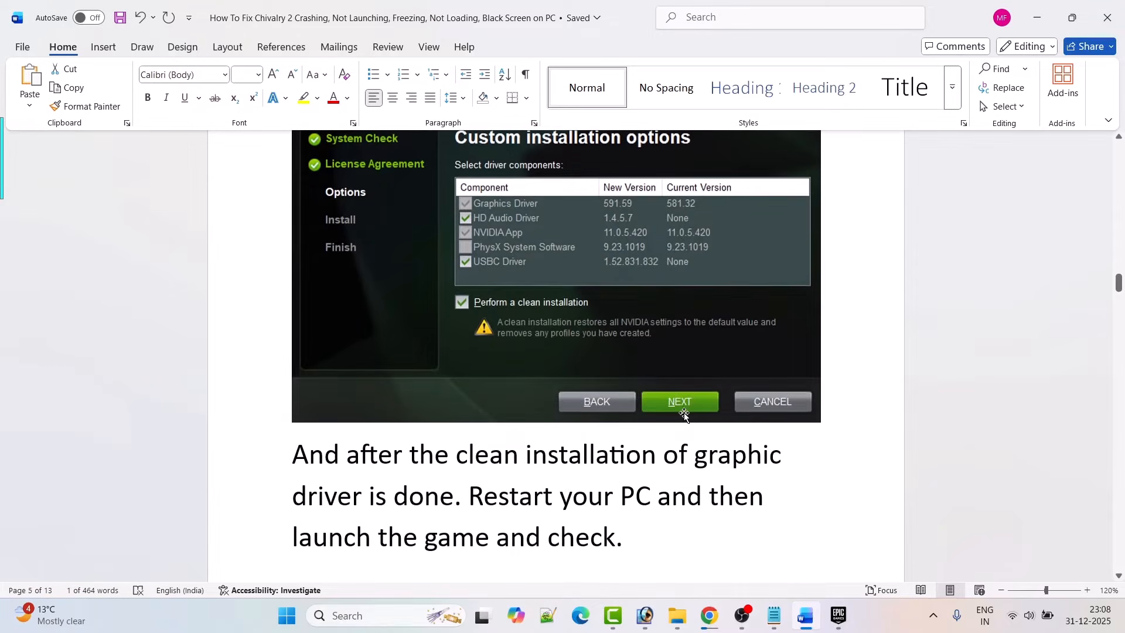
scroll(686, 414, "down", 1)
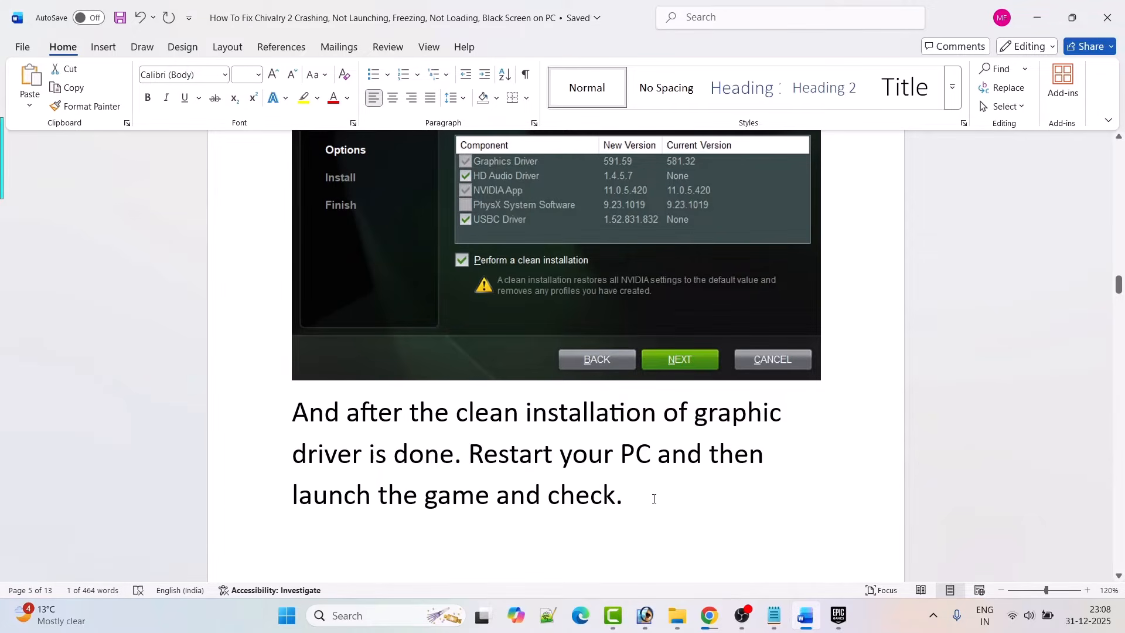
scroll(654, 499, "down", 12)
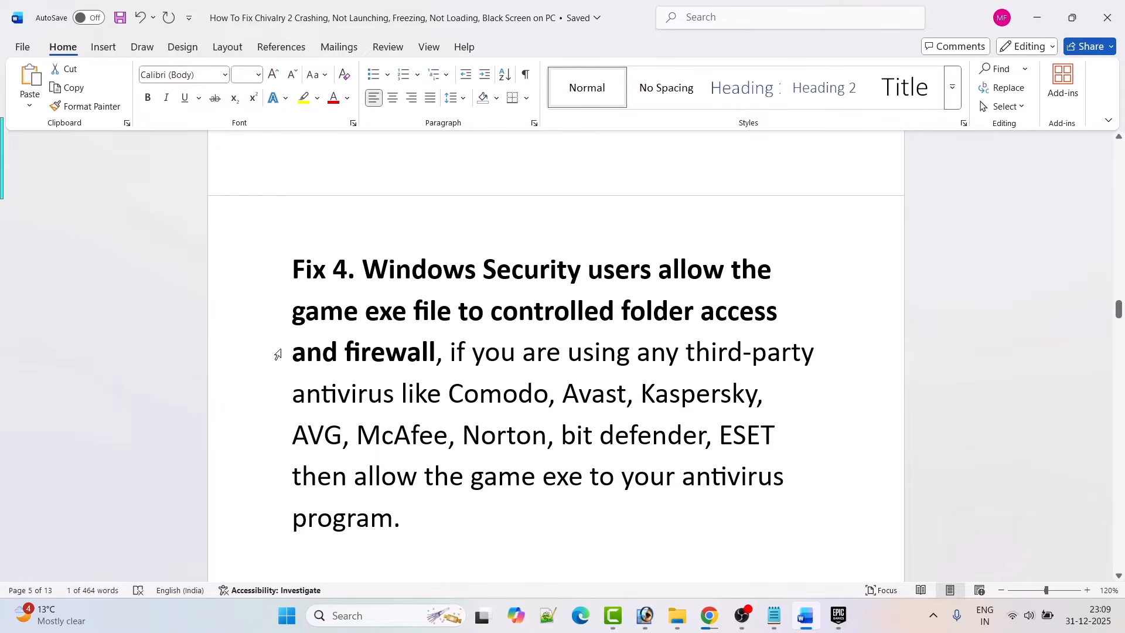
scroll(504, 354, "down", 1)
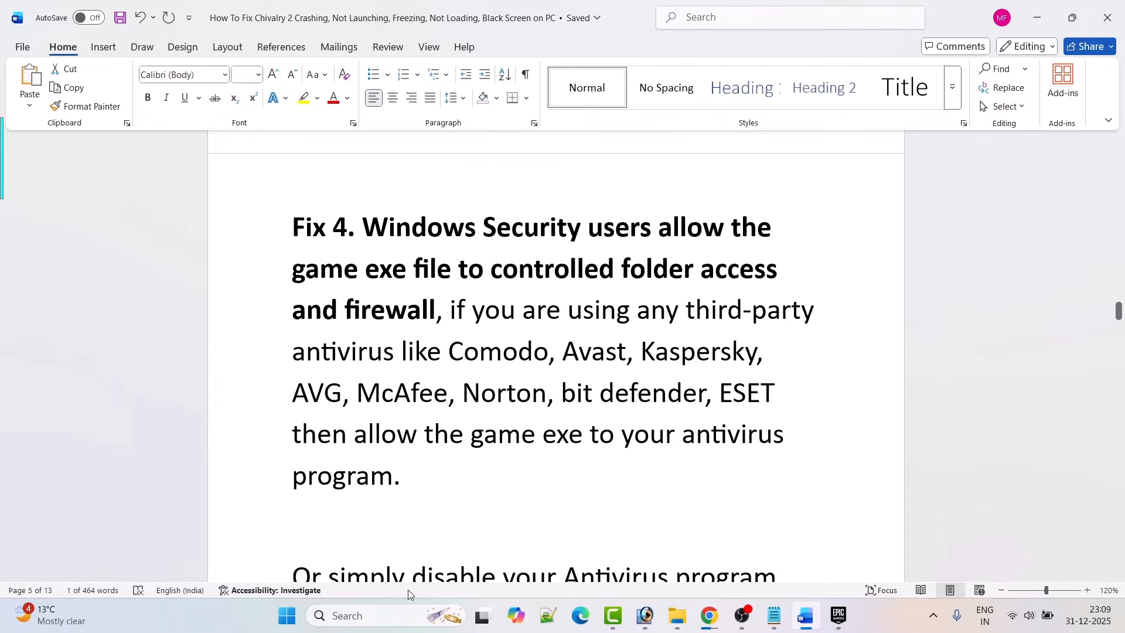
- Open Windows Security and bring up the apps allowed through Controlled folder access under Ransomware protection
left_click(381, 616)
type("windows security")
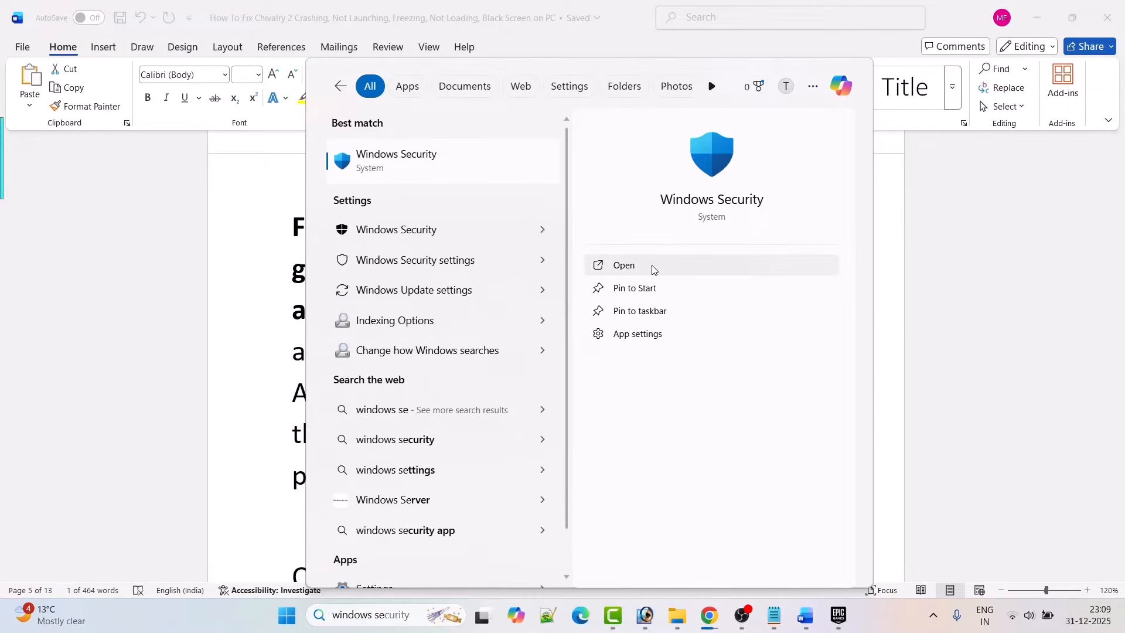
left_click(653, 269)
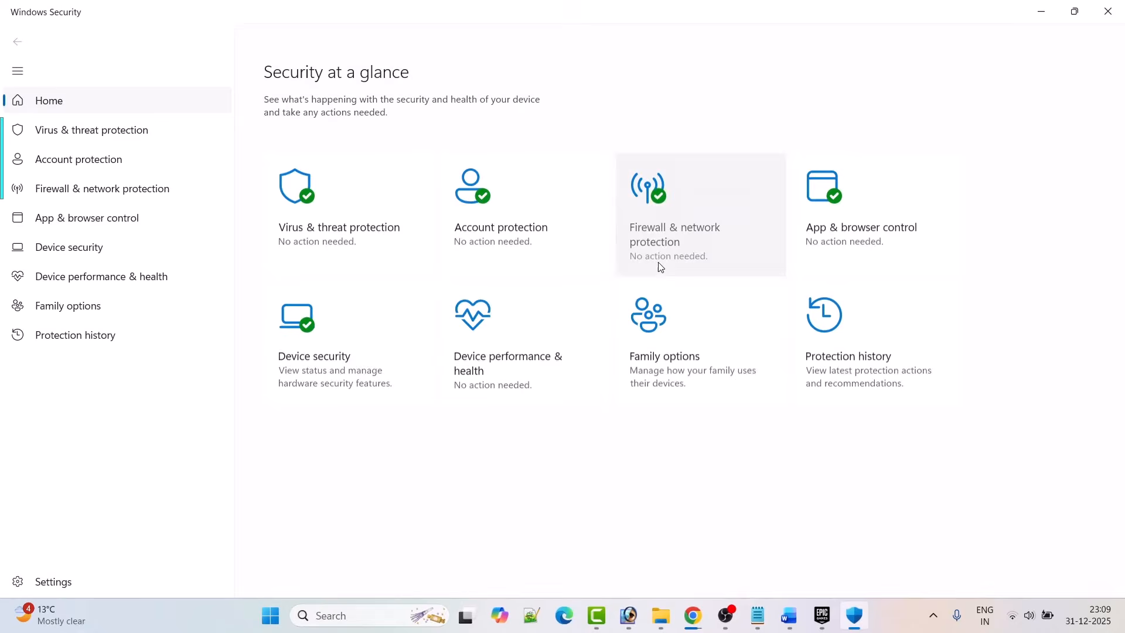
left_click(343, 238)
scroll(503, 382, "down", 2)
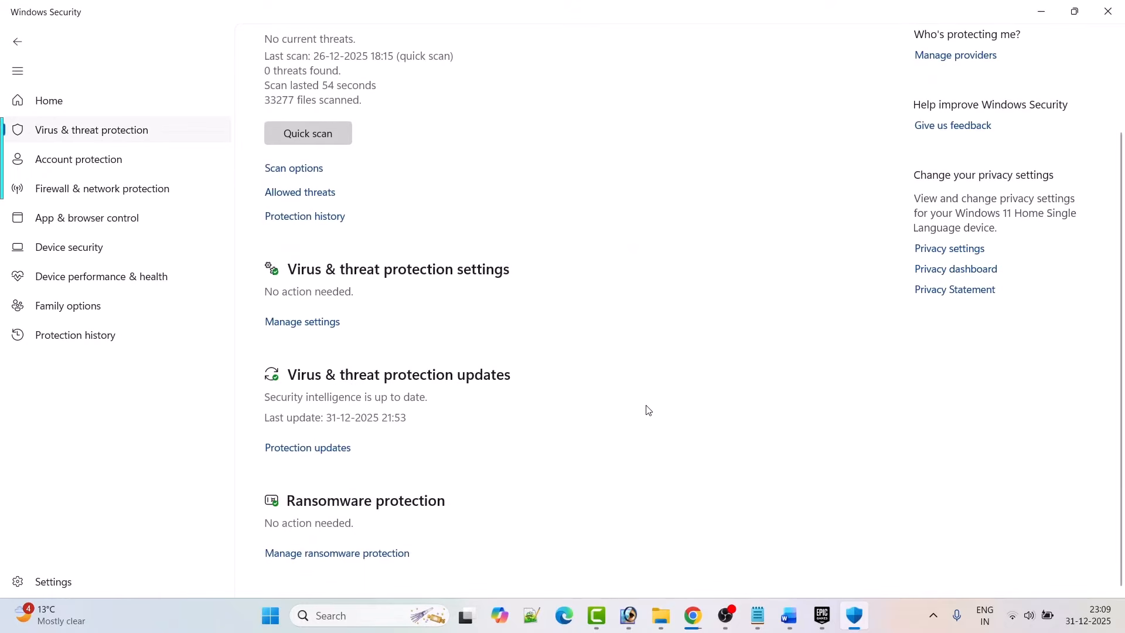
left_click(363, 557)
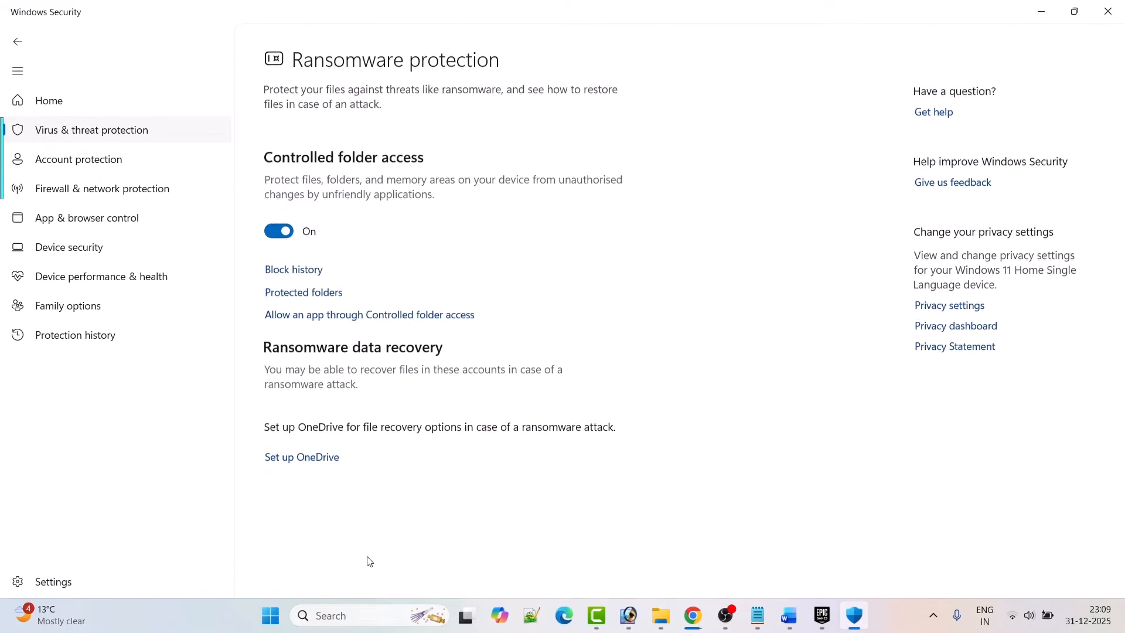
left_click(420, 314)
scroll(485, 420, "down", 2)
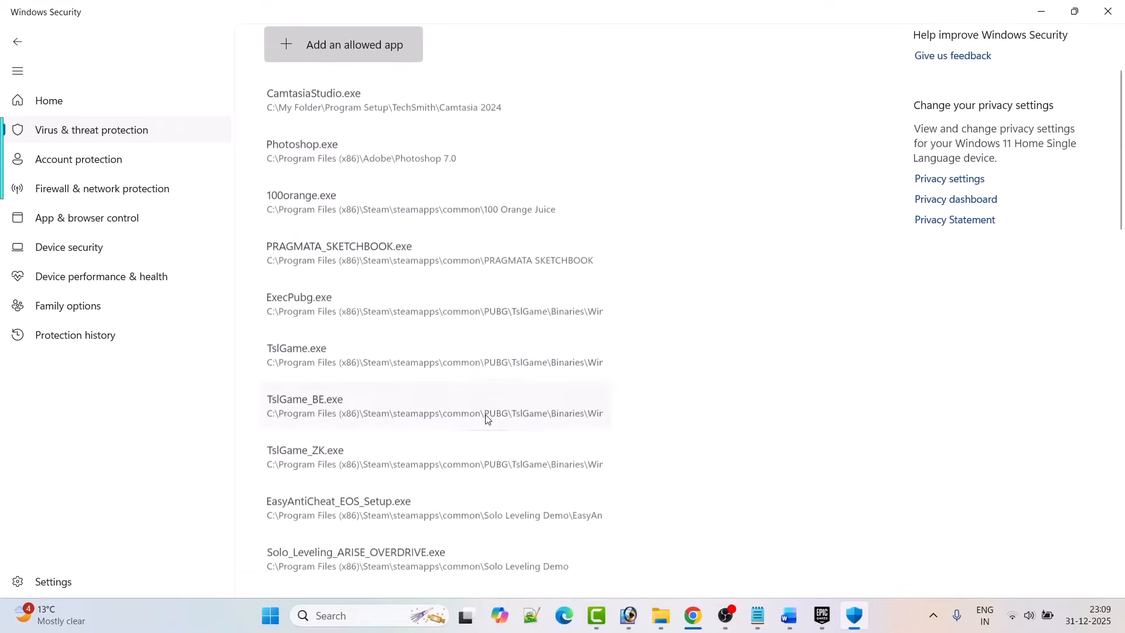
- Allow Chivalry2-Win64-Shipping from C:\Program Files\Epic Games\Chivalry2 through Controlled folder access
left_click(288, 52)
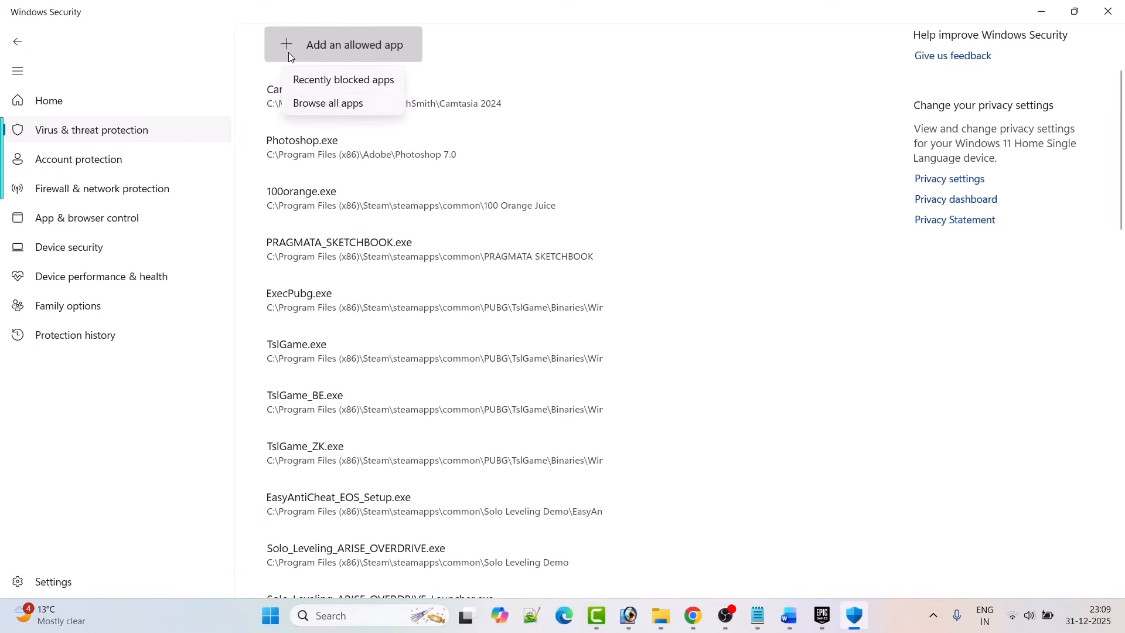
left_click(346, 104)
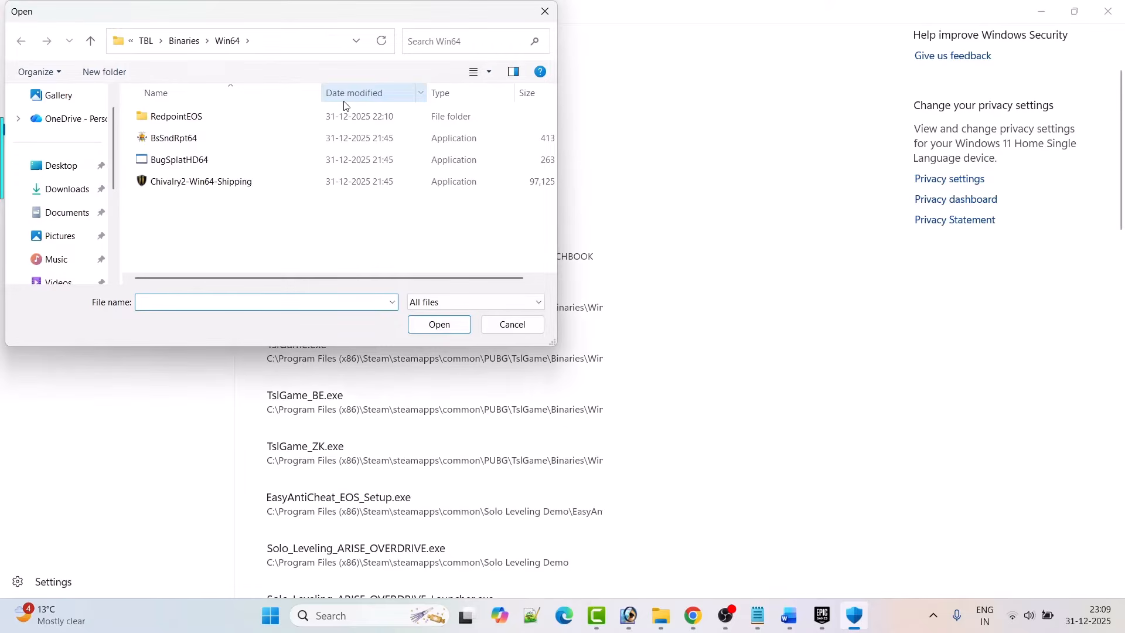
left_click(150, 41)
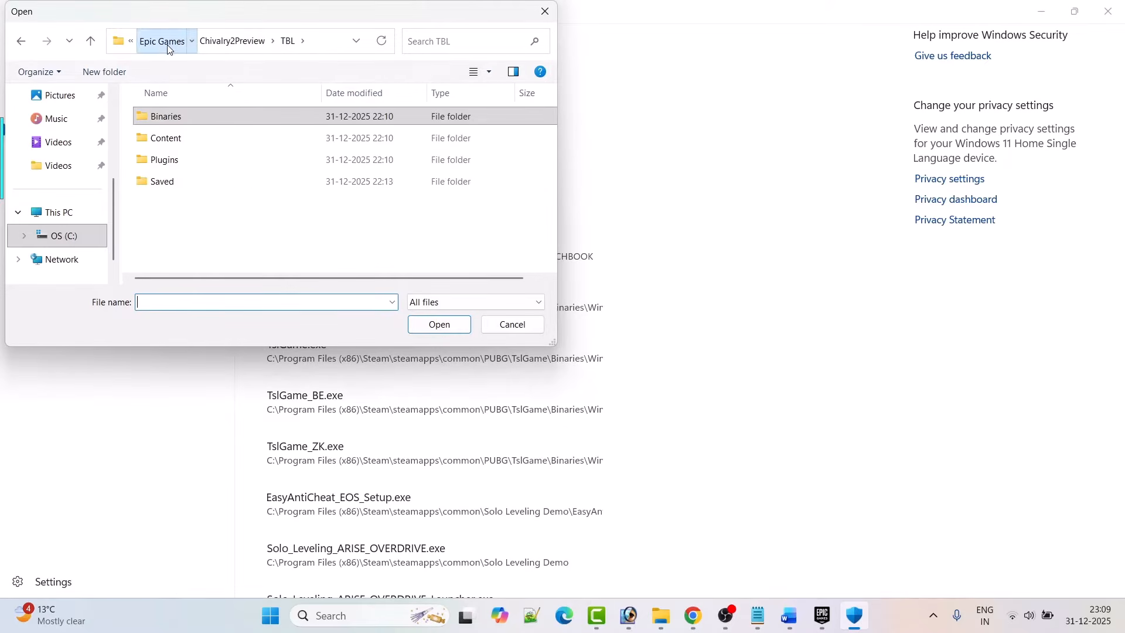
left_click(166, 43)
left_click(167, 45)
left_click(204, 265)
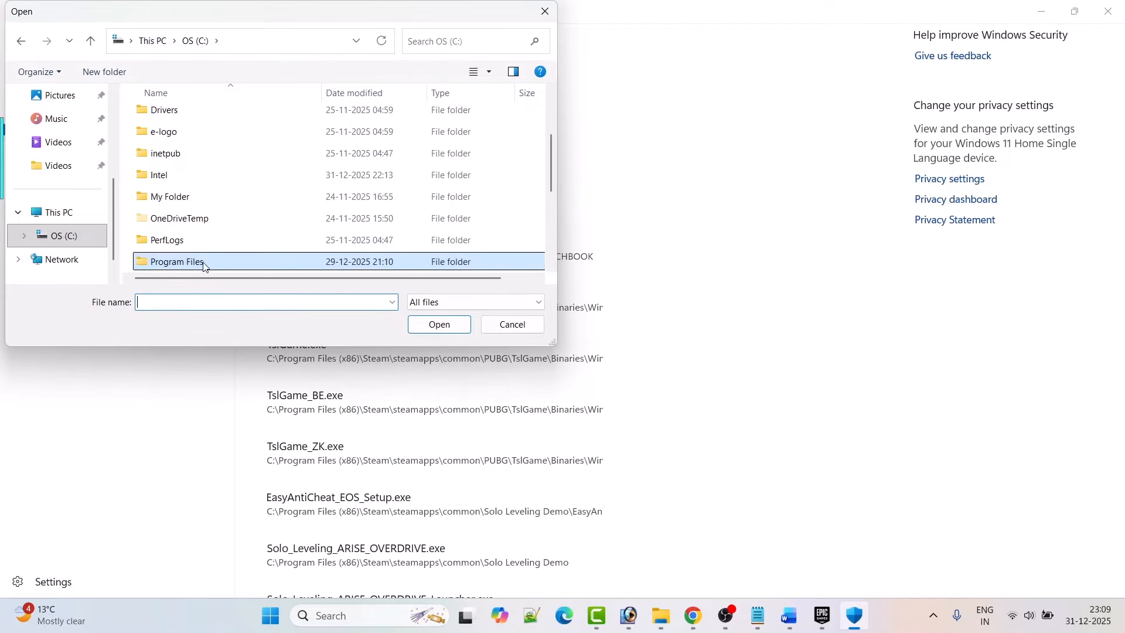
double_click(203, 265)
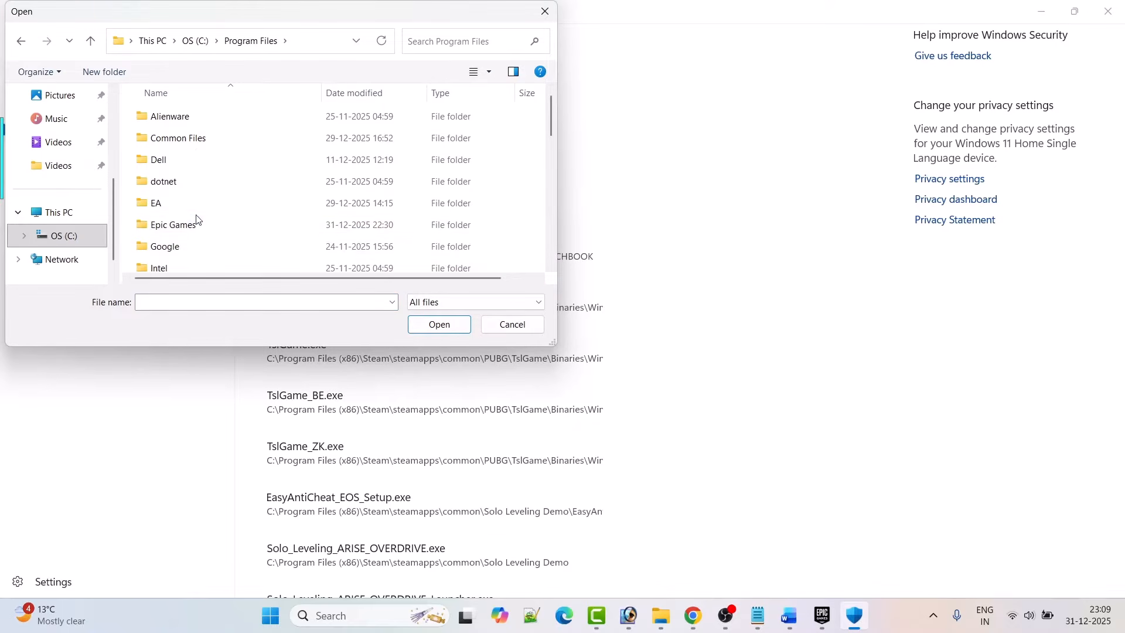
left_click(196, 227)
double_click(197, 226)
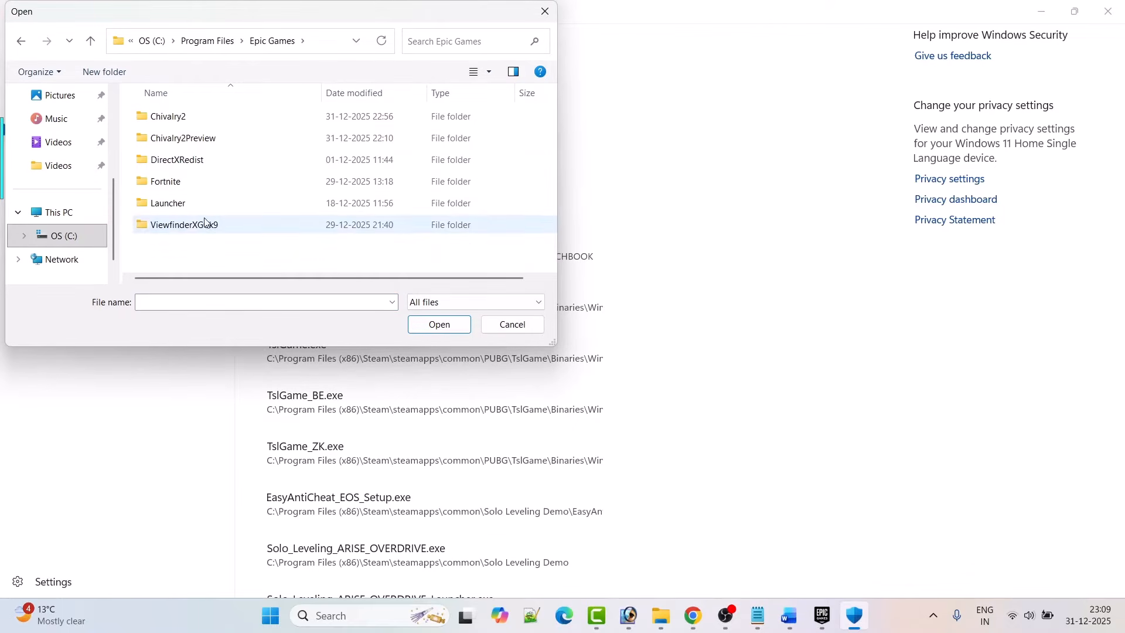
double_click(187, 123)
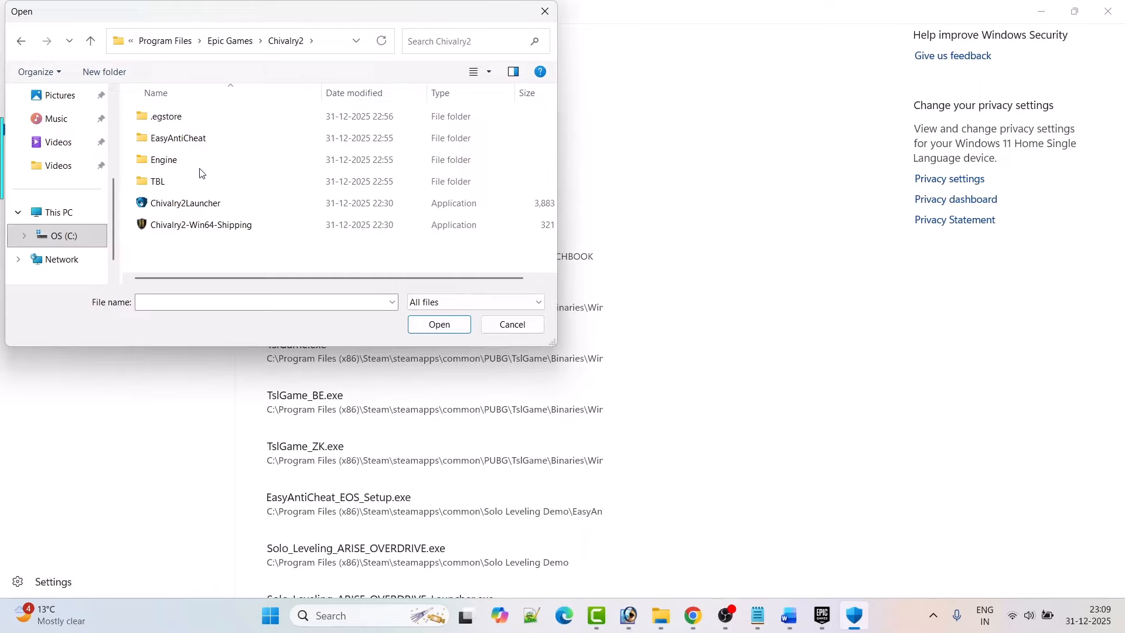
left_click(223, 231)
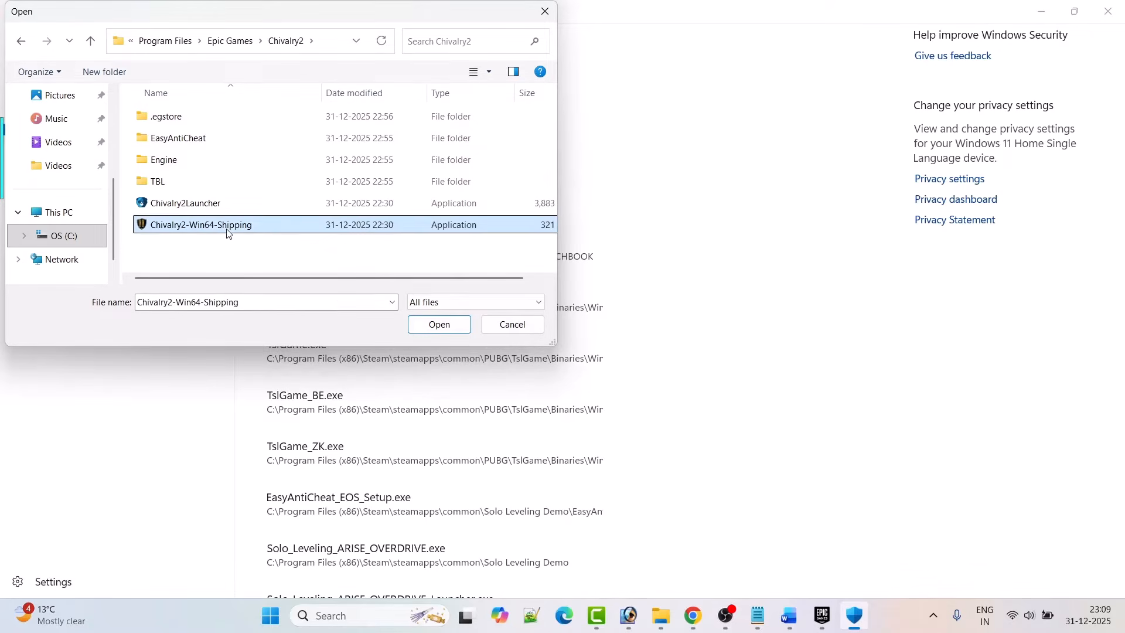
left_click(439, 326)
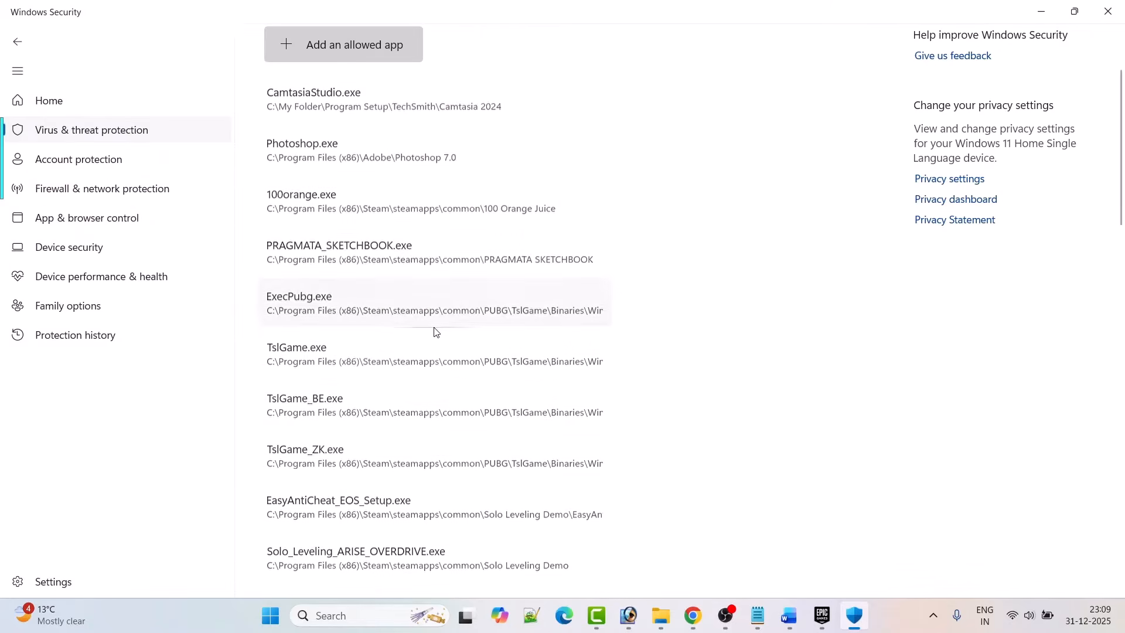
- Allow Chivalry2Launcher from the Chivalry2 folder through Controlled folder access
left_click(292, 48)
left_click(359, 104)
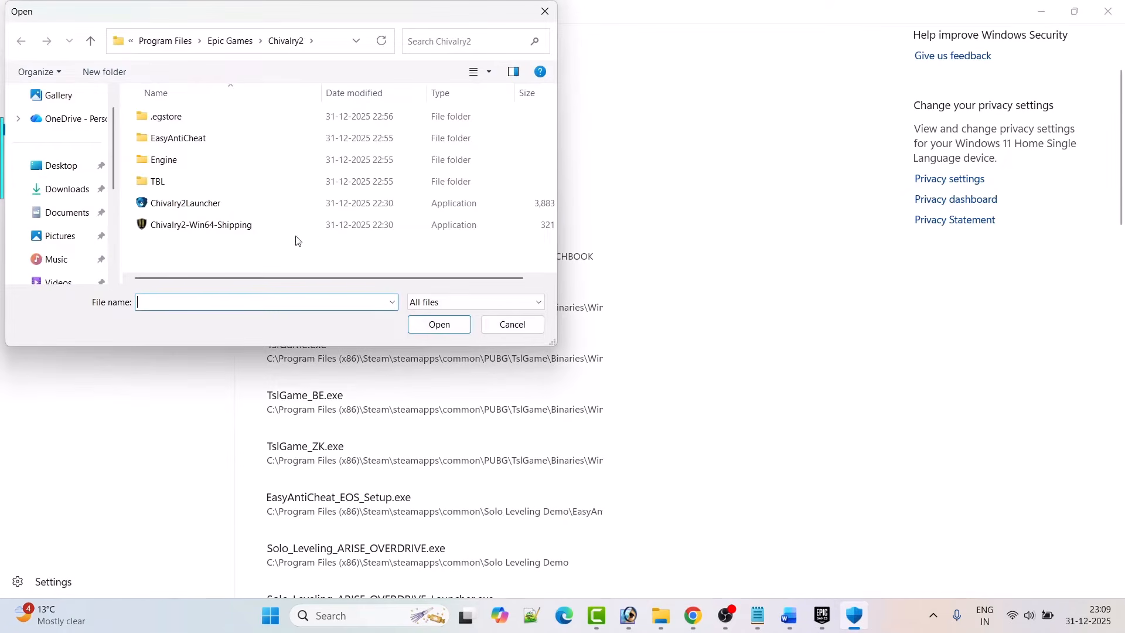
left_click(199, 206)
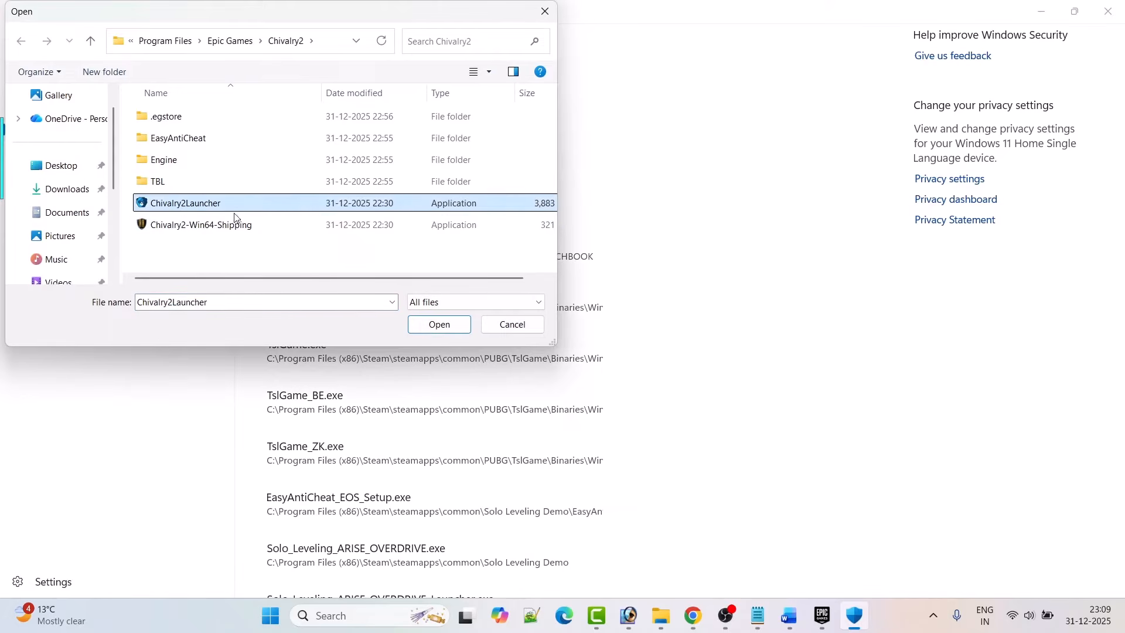
left_click(442, 327)
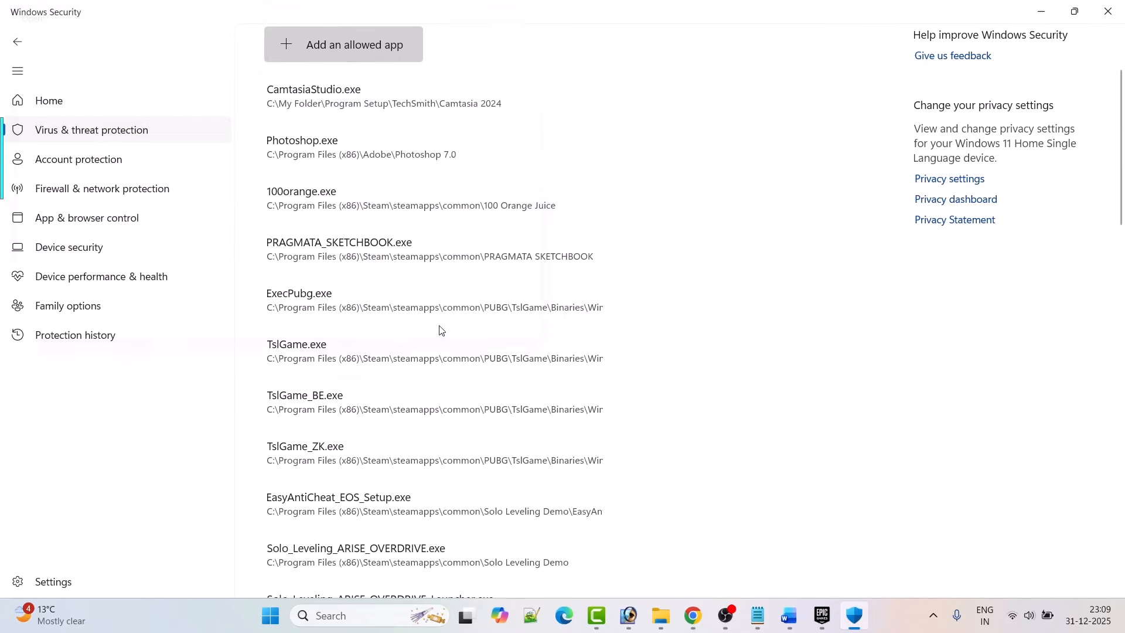
- Allow the Chivalry2-Win64-Shipping application from the Chivalry2\TBL\Binaries\Win64 folder through Controlled folder access
left_click(289, 50)
left_click(345, 106)
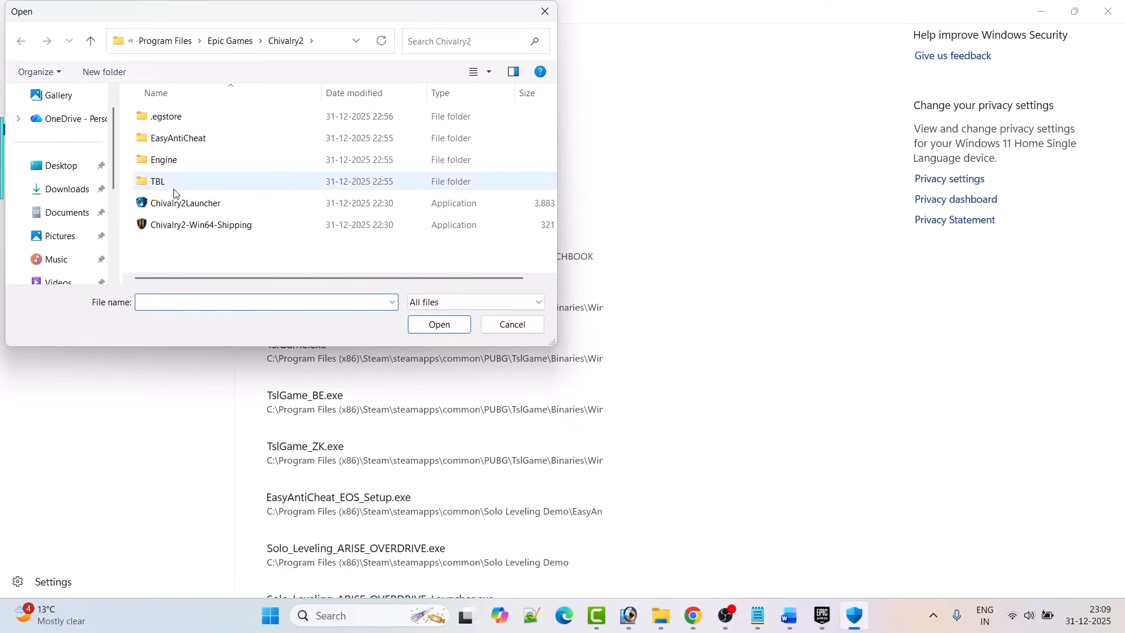
double_click(174, 185)
double_click(176, 120)
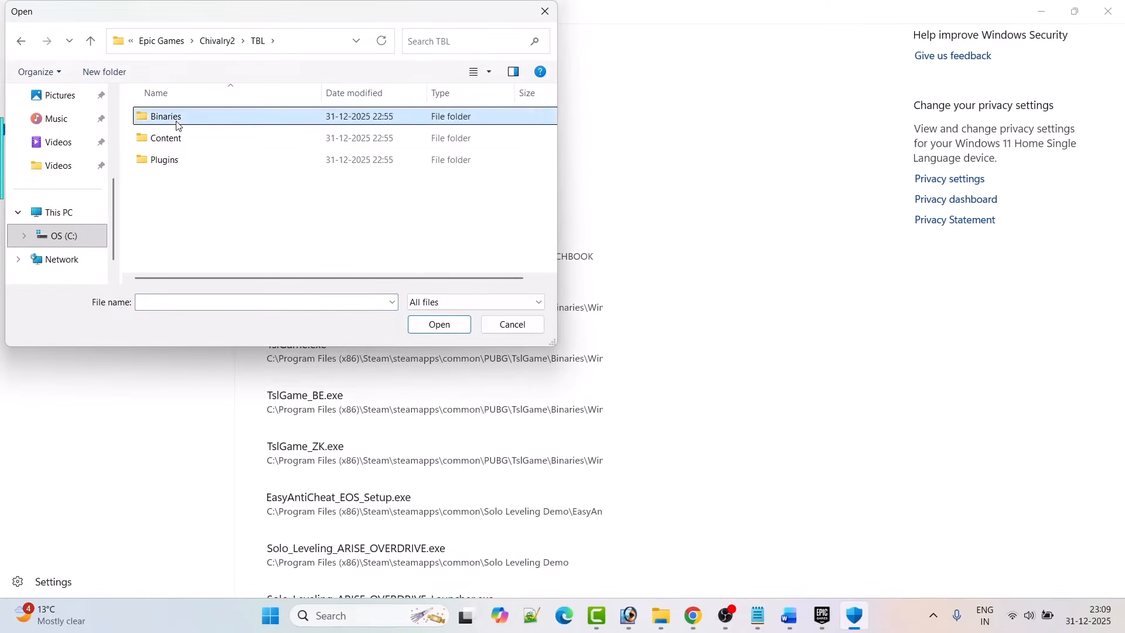
double_click(177, 122)
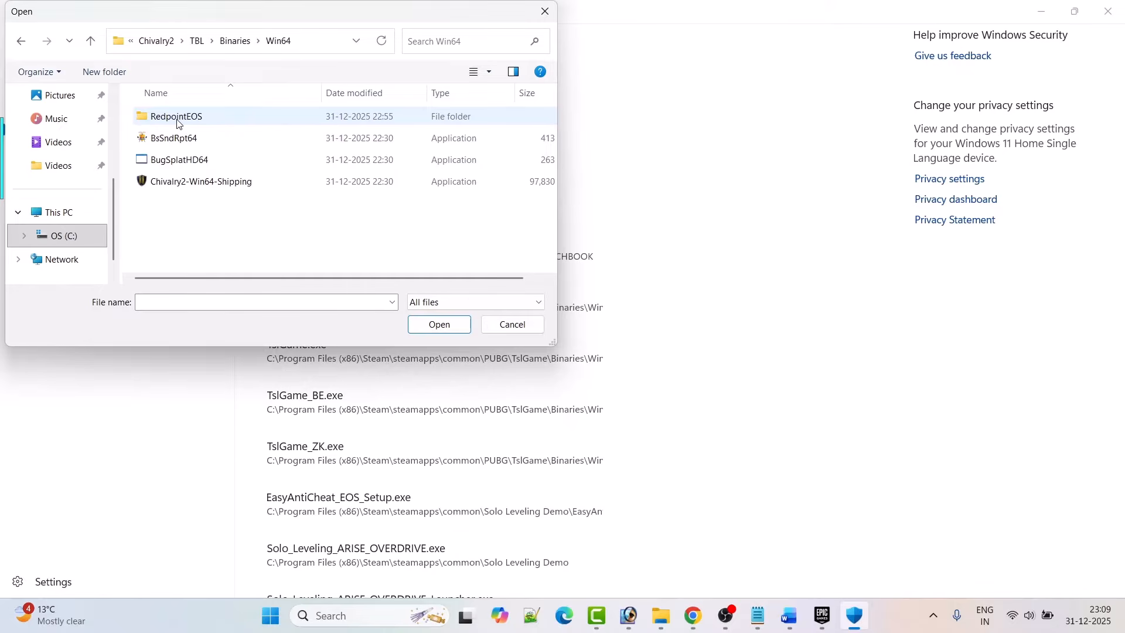
left_click(220, 185)
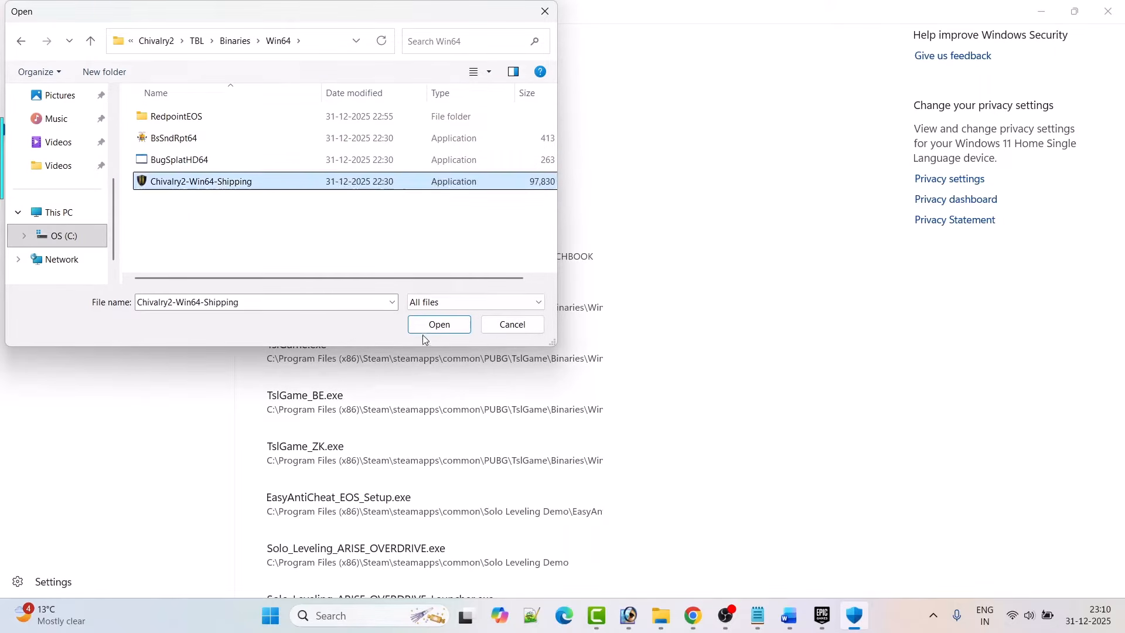
left_click(440, 326)
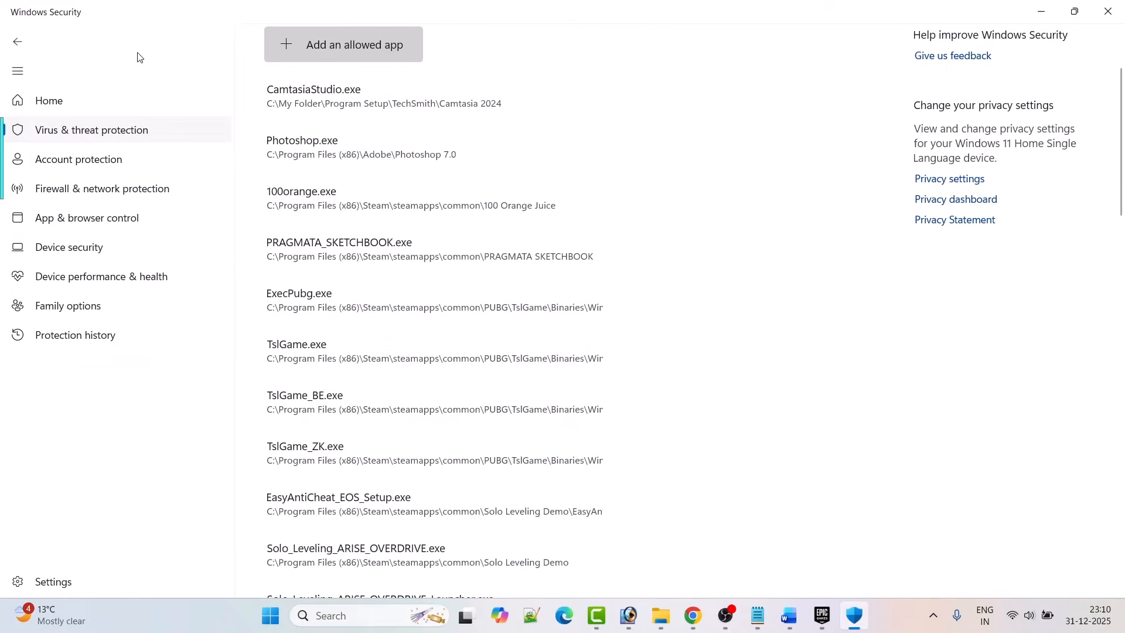
- Return to the Windows Security home page and open the list of apps allowed through the Windows Defender Firewall
left_click(31, 43)
left_click(18, 41)
left_click(18, 41)
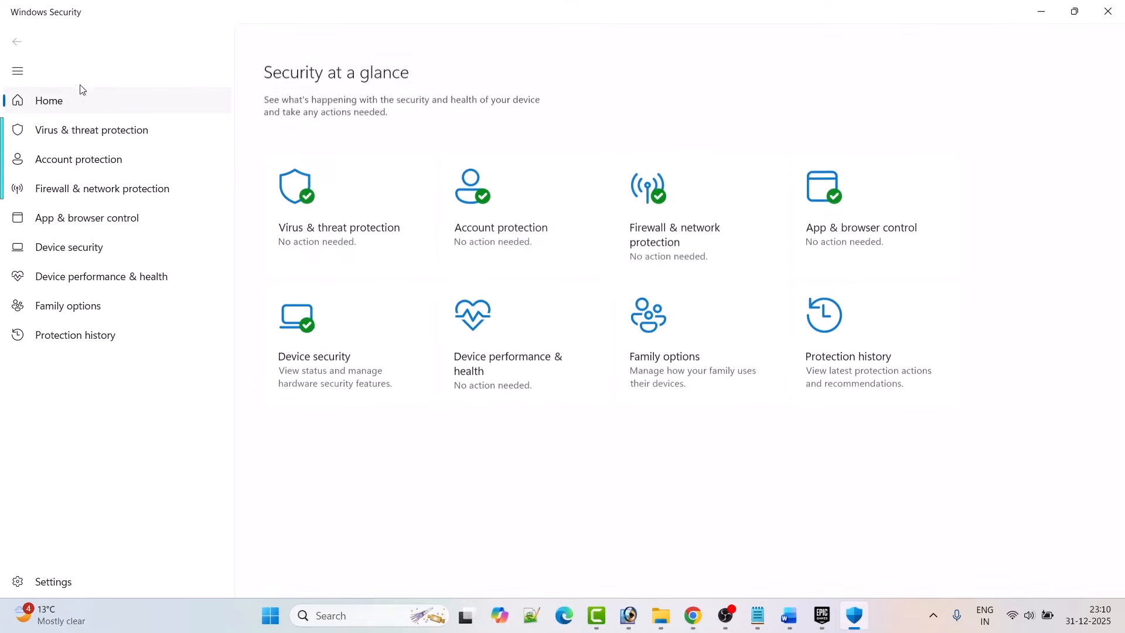
left_click(720, 247)
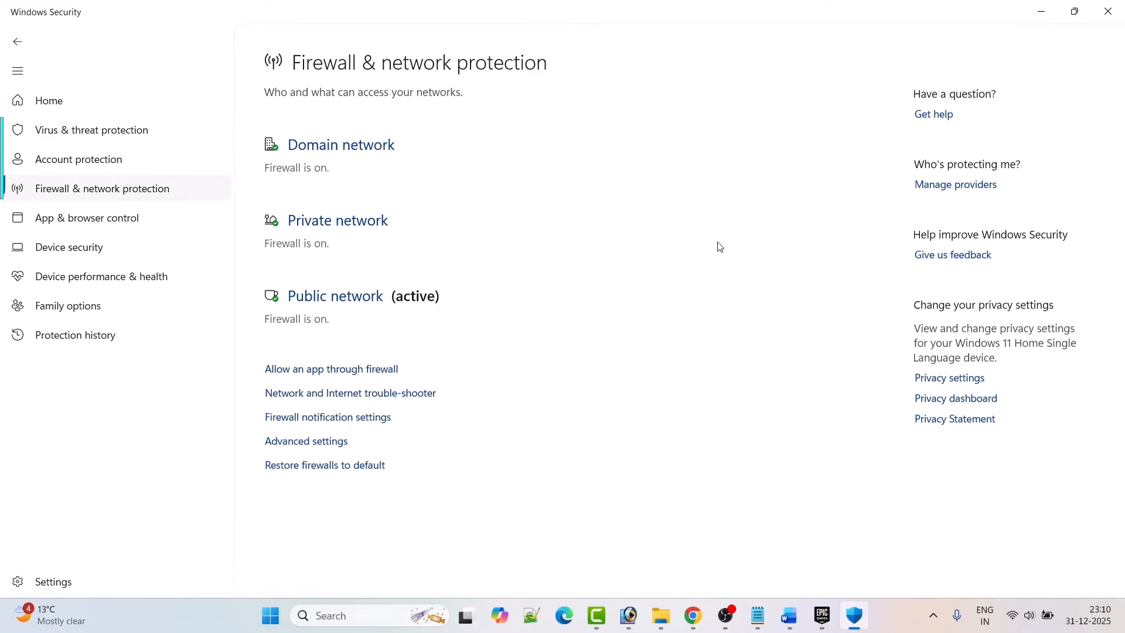
left_click(358, 367)
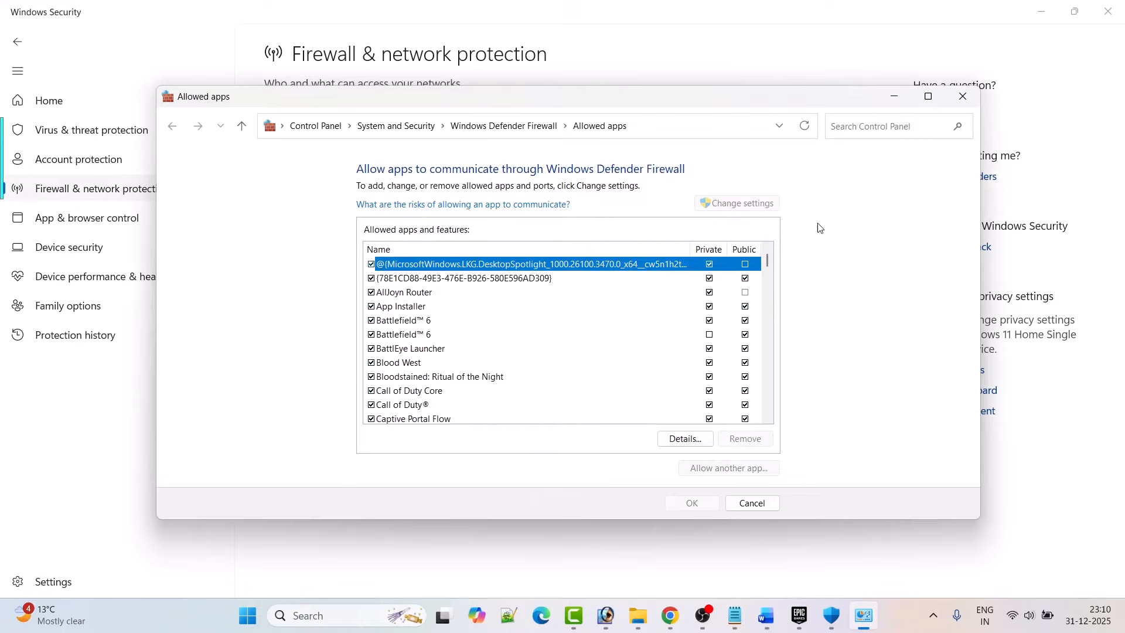
- Start allowing another app through the firewall and browse to C:\Program Files\Epic Games\Chivalry2 for its executable
left_click(729, 468)
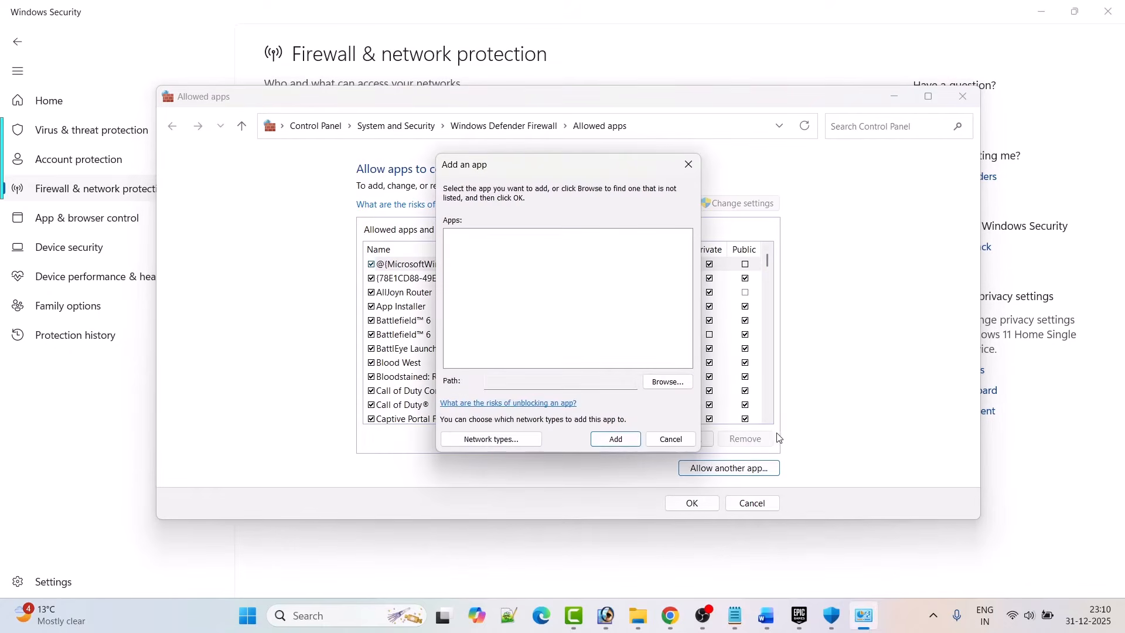
left_click(667, 380)
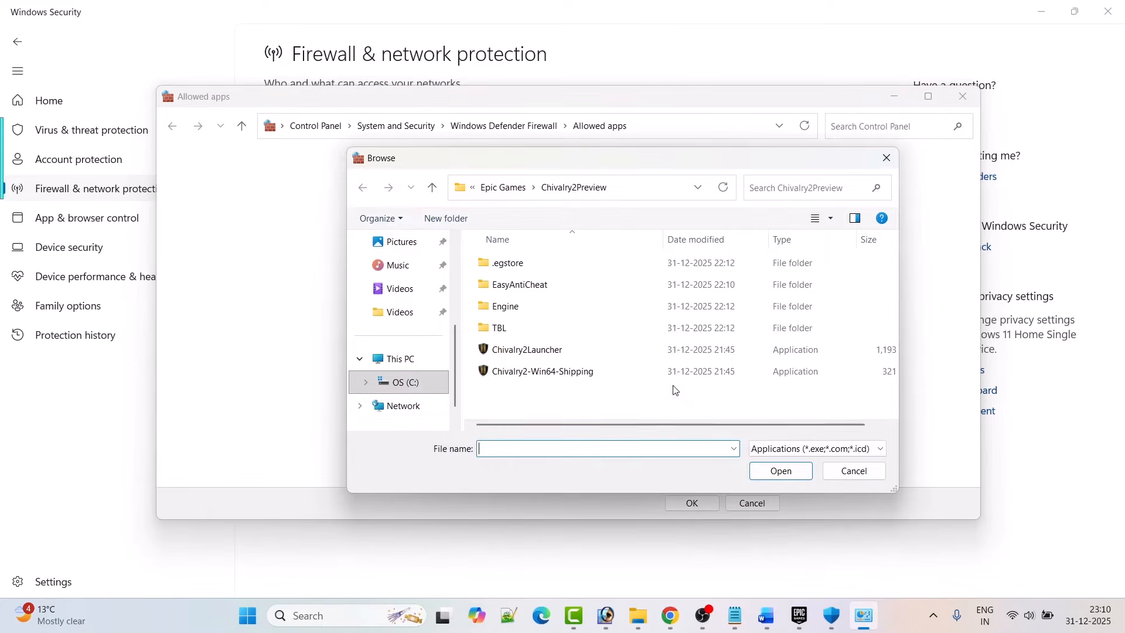
left_click(505, 188)
left_click(548, 188)
left_click(532, 189)
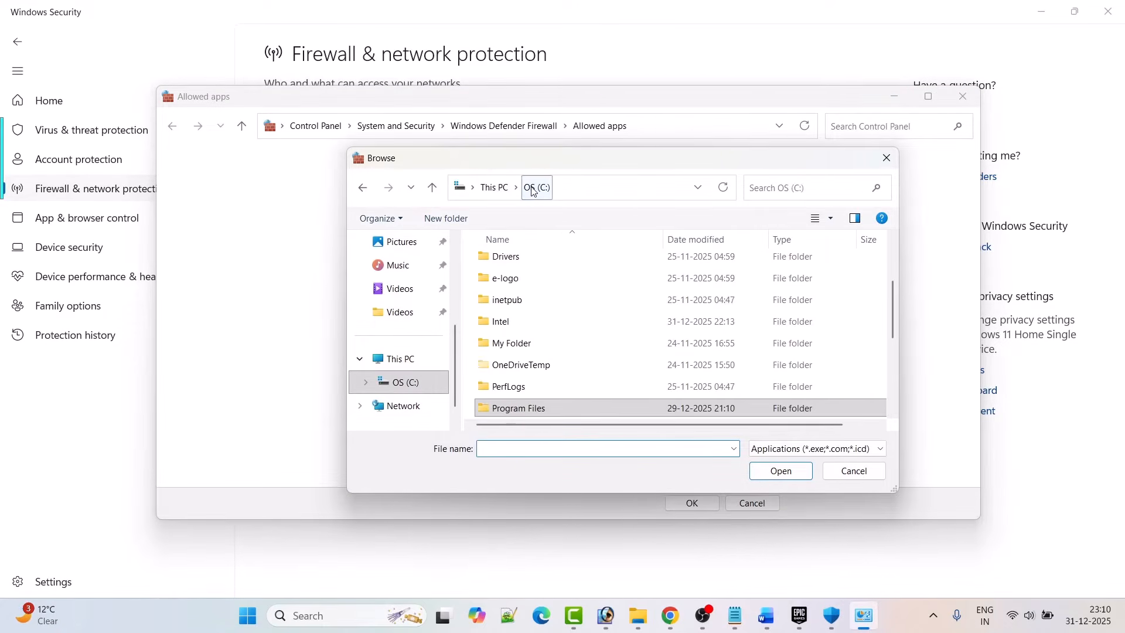
scroll(538, 293, "down", 1)
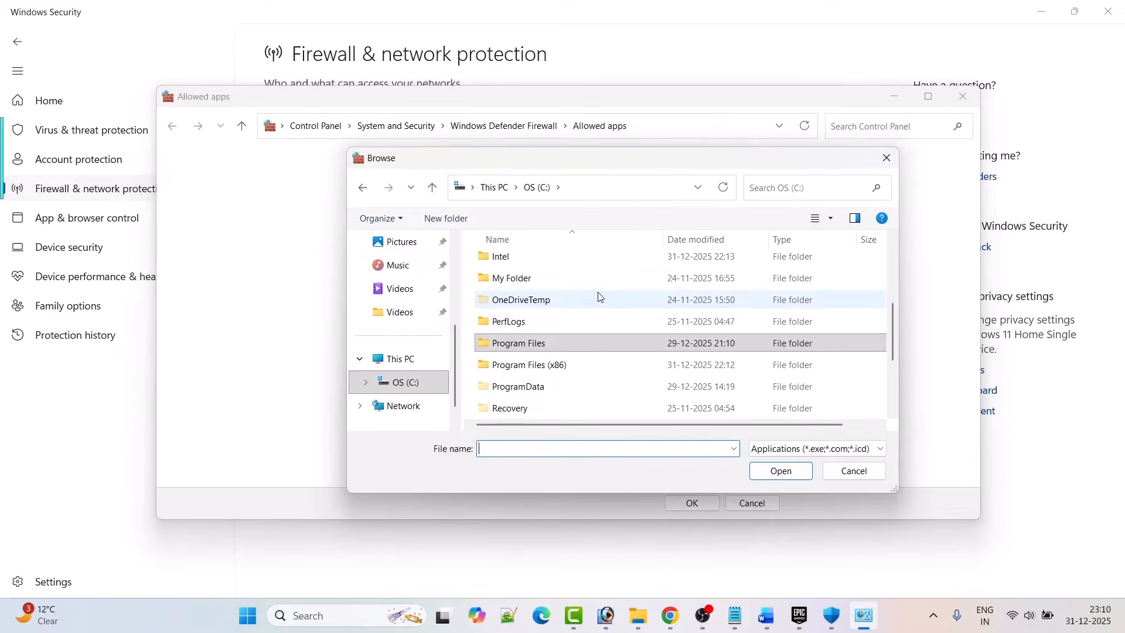
double_click(554, 345)
double_click(549, 373)
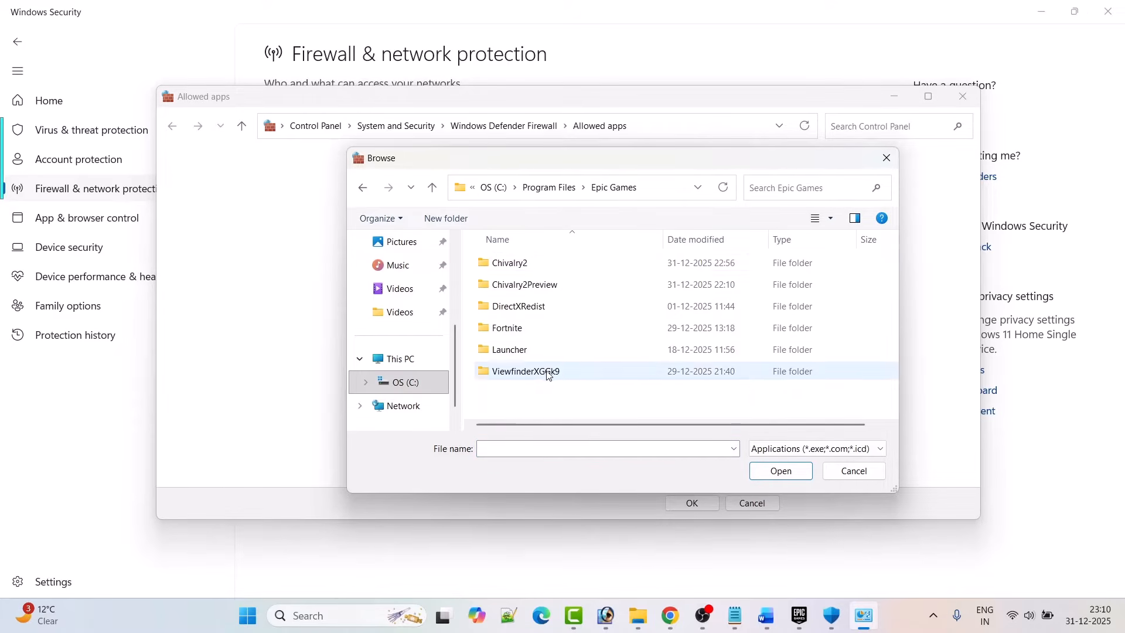
double_click(537, 269)
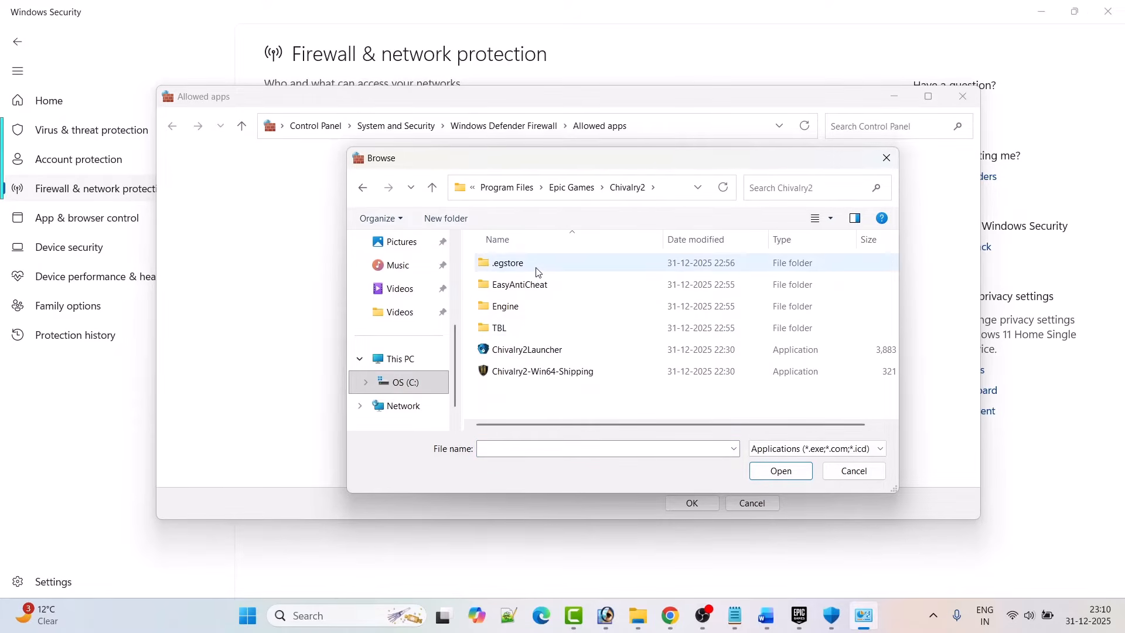
- Add Chivalry2-Win64-Shipping from the Chivalry2 folder to the firewall's allowed apps and permit it on private networks too
left_click(562, 373)
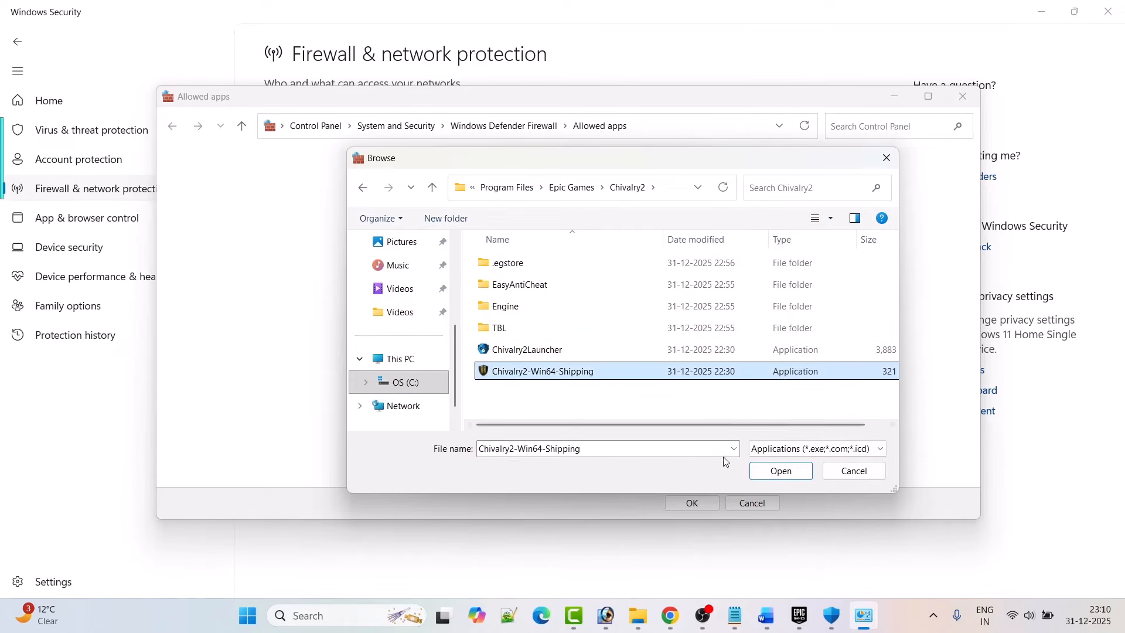
left_click(781, 470)
left_click(622, 439)
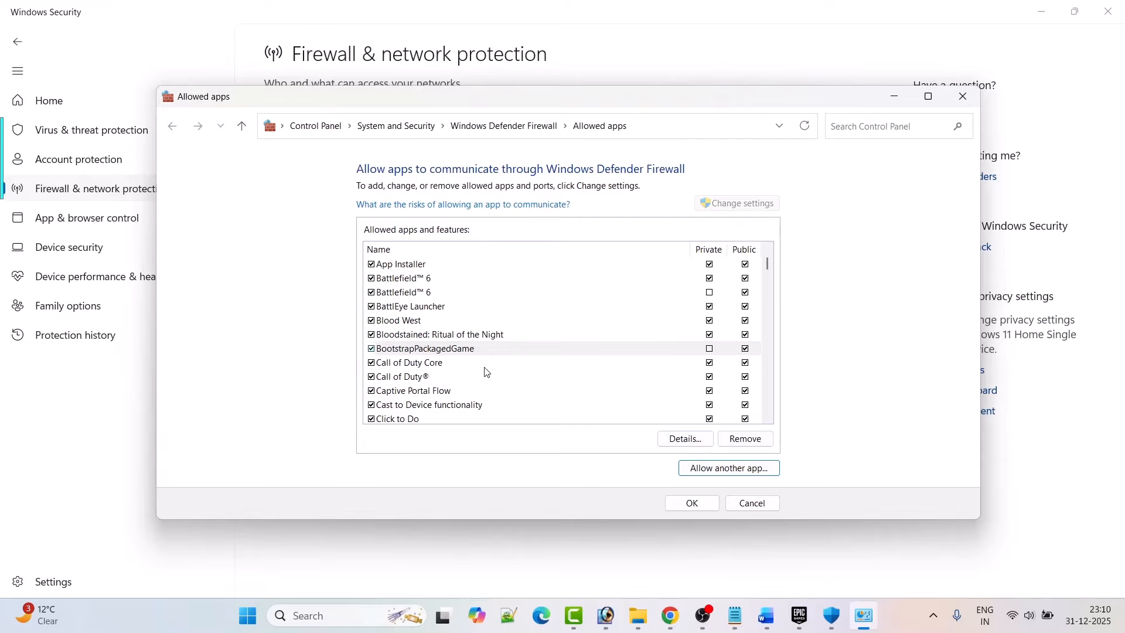
left_click(708, 348)
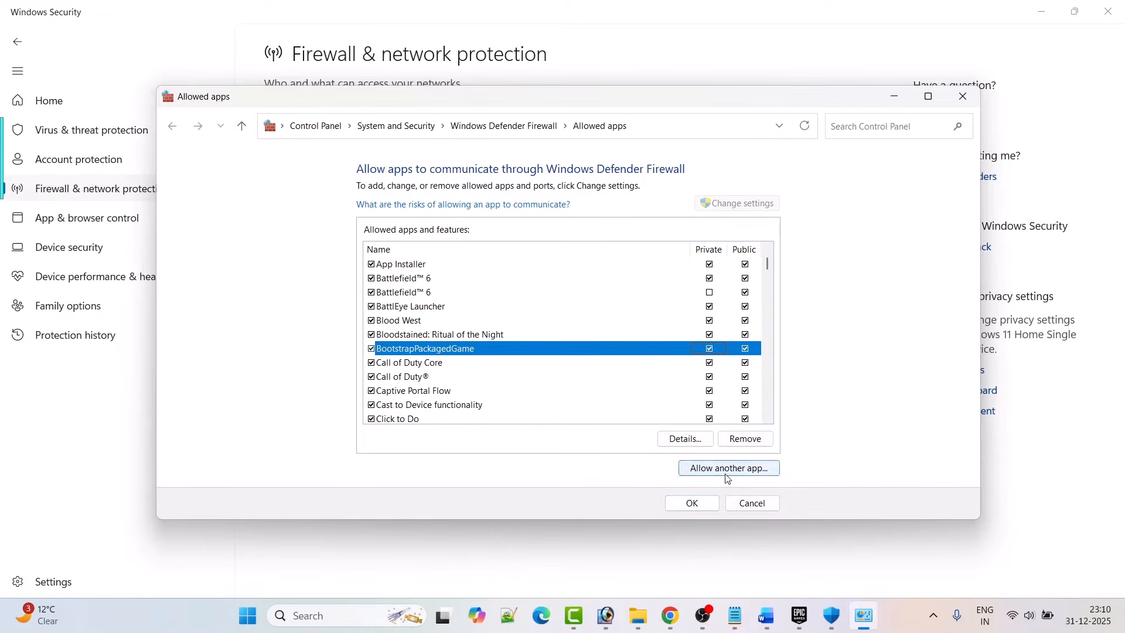
- Add Chivalry2Launcher from the Chivalry2 folder to the firewall's allowed apps and permit it on private networks too
left_click(760, 469)
left_click(669, 382)
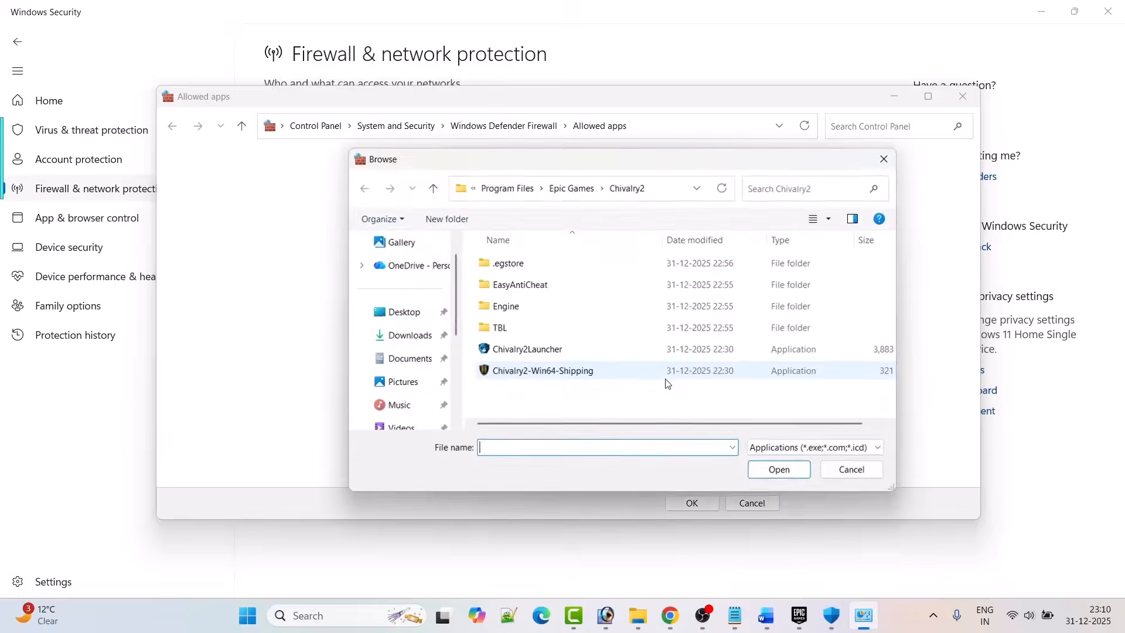
left_click(539, 355)
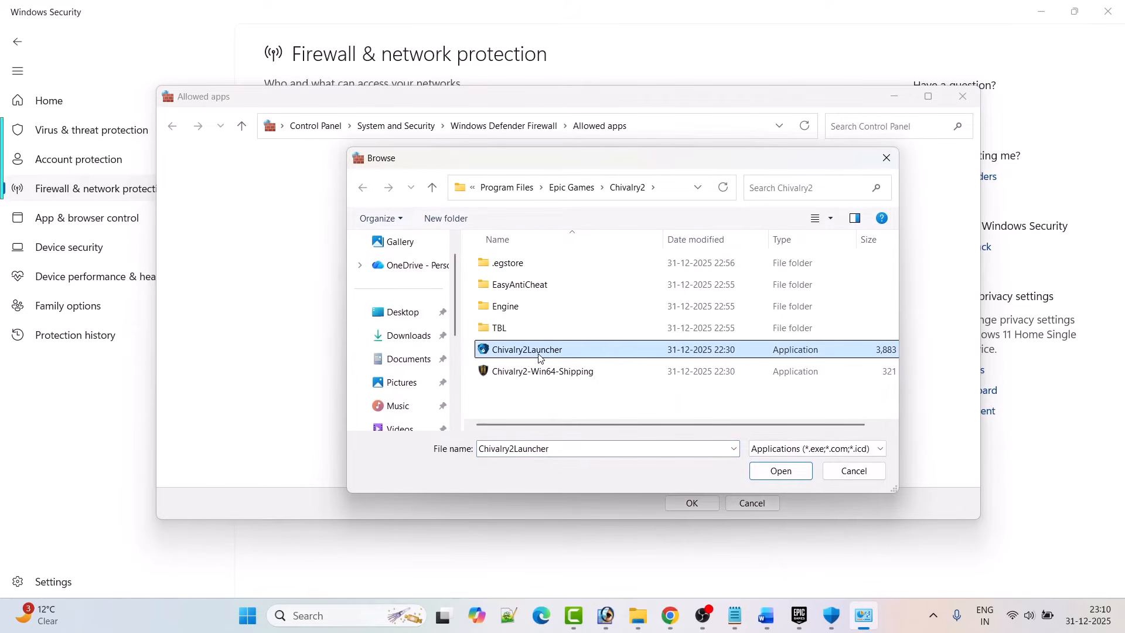
left_click(779, 473)
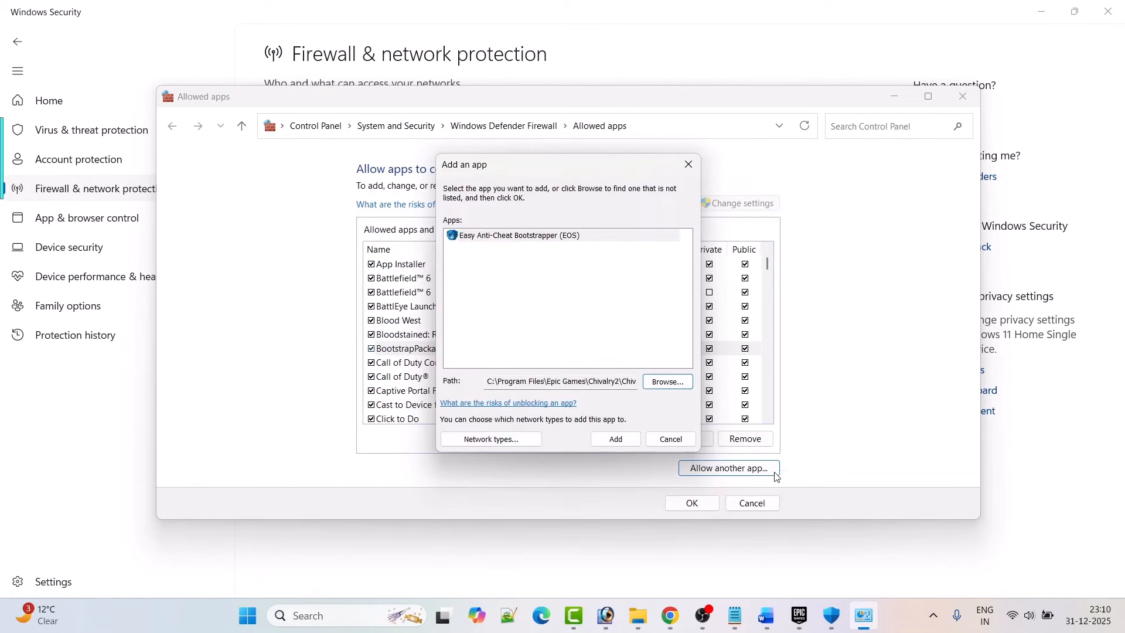
left_click(631, 439)
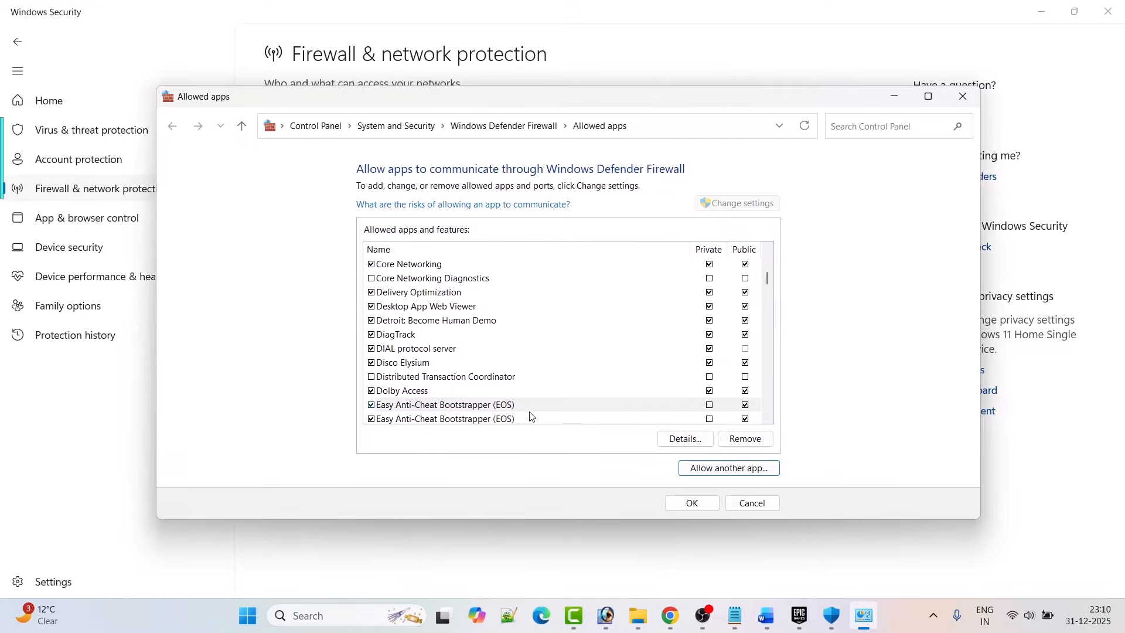
left_click(711, 407)
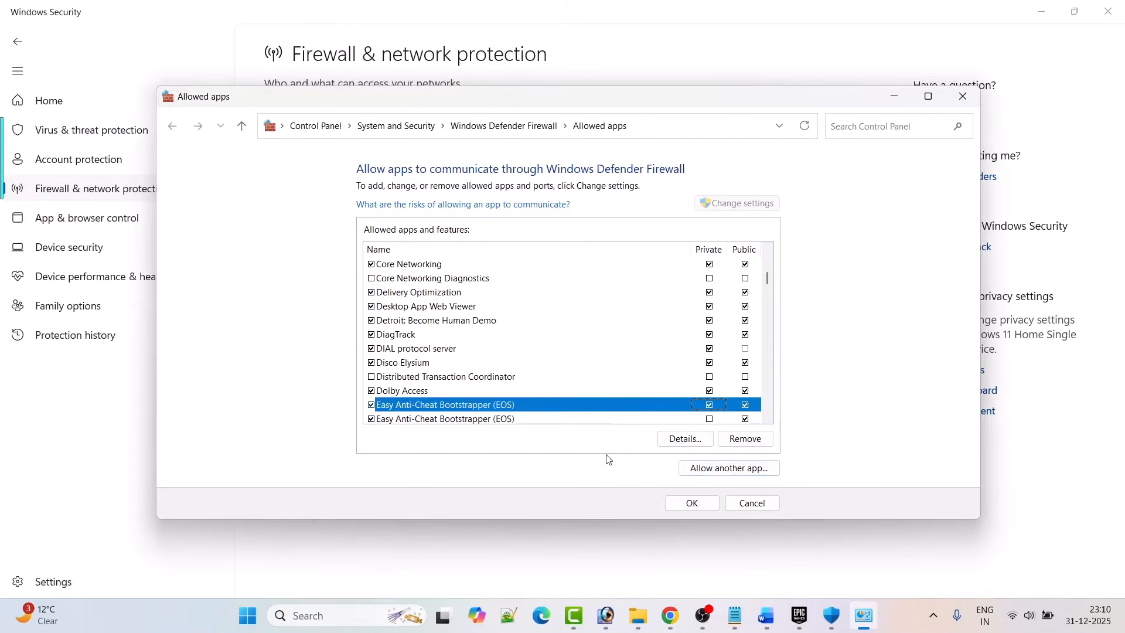
- Allow Chivalry2-Win64-Shipping from Chivalry2\TBL\Binaries\Win64 through the firewall, including private networks, and save the allowed apps list
left_click(741, 472)
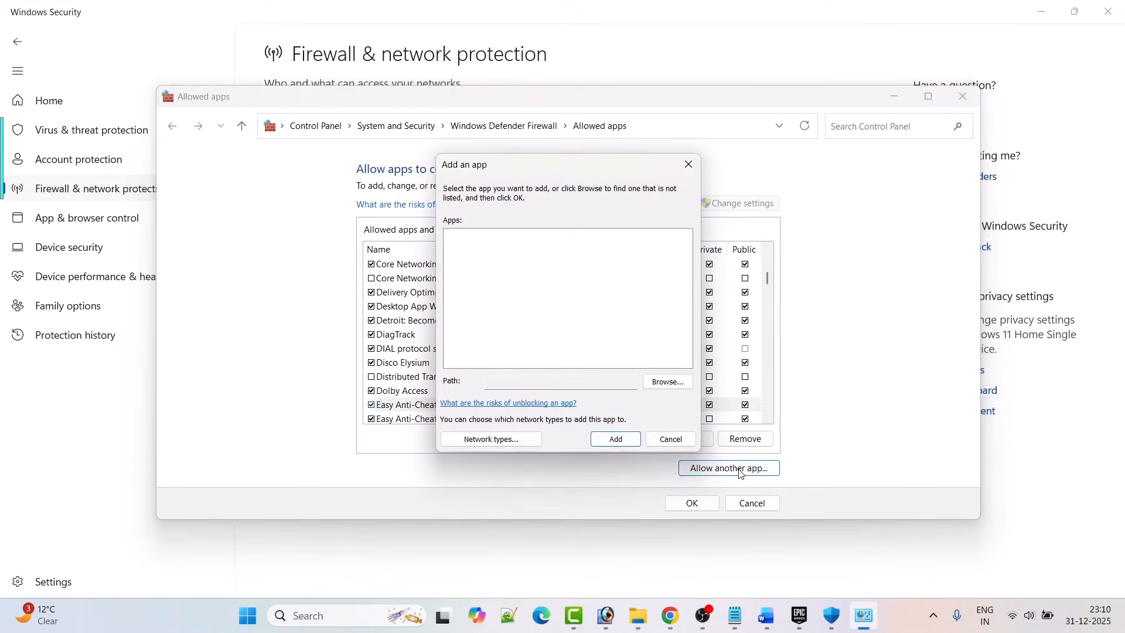
left_click(665, 381)
left_click(526, 336)
double_click(525, 336)
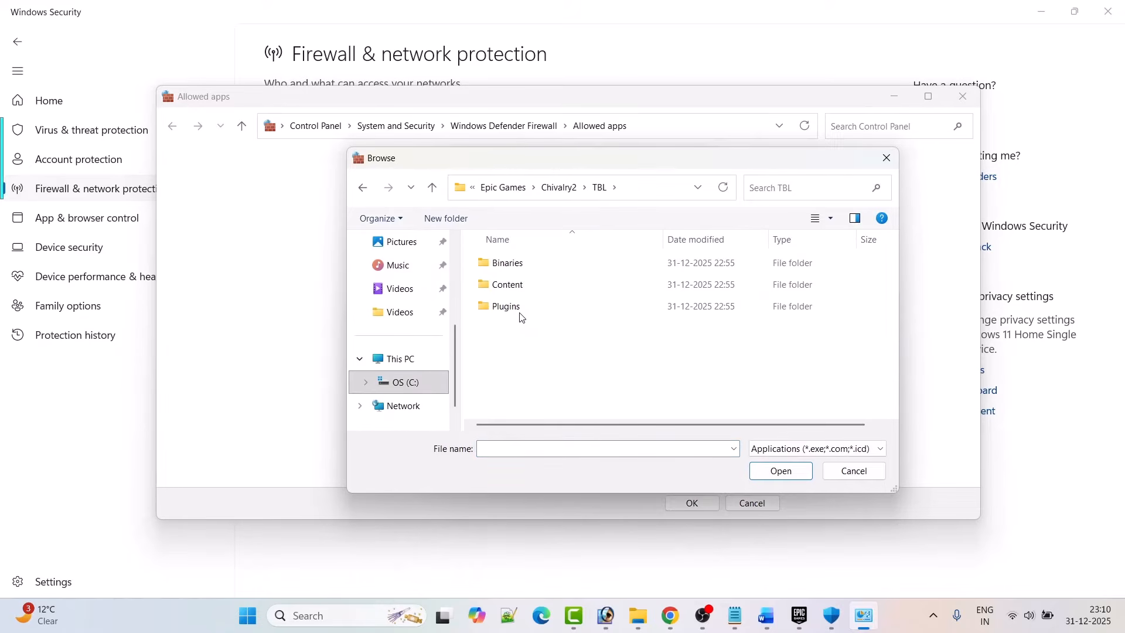
double_click(520, 263)
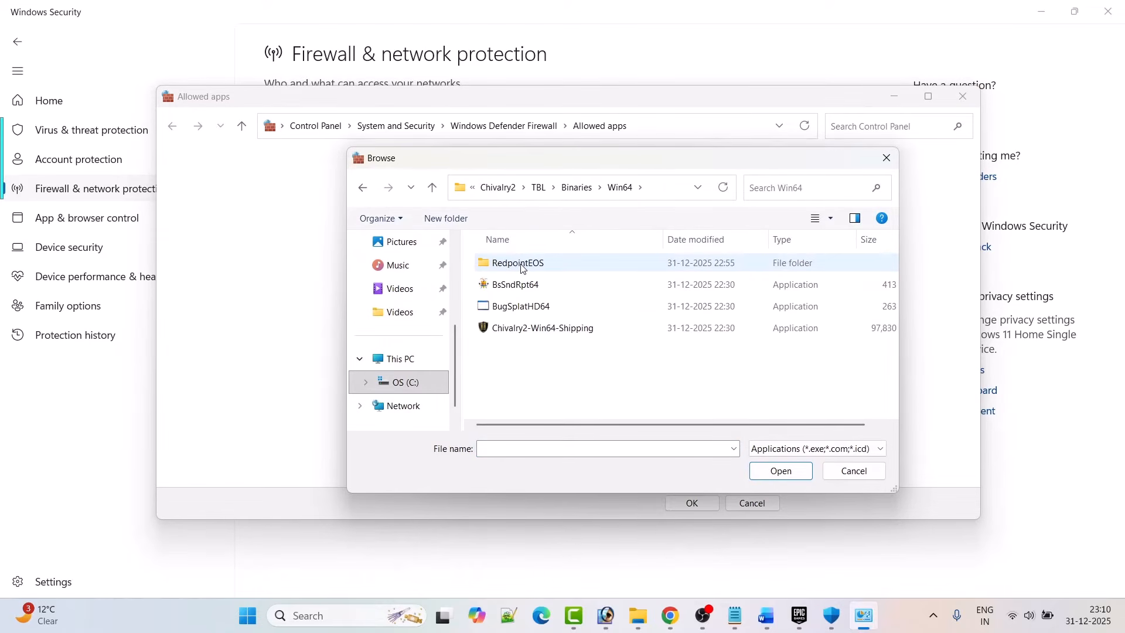
left_click(563, 334)
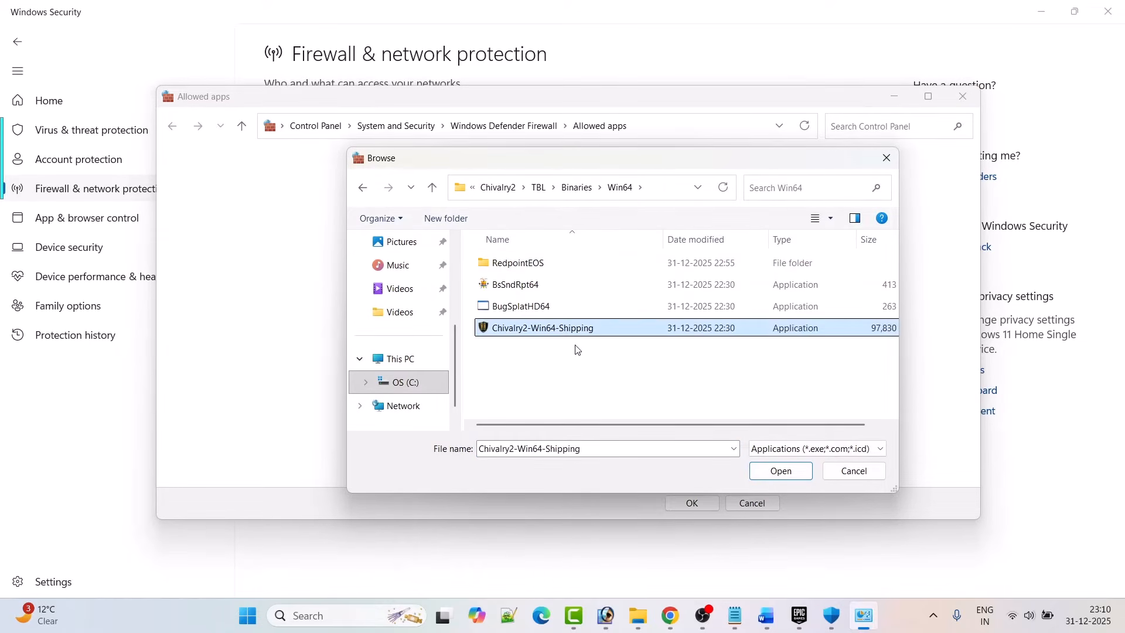
left_click(780, 470)
left_click(613, 438)
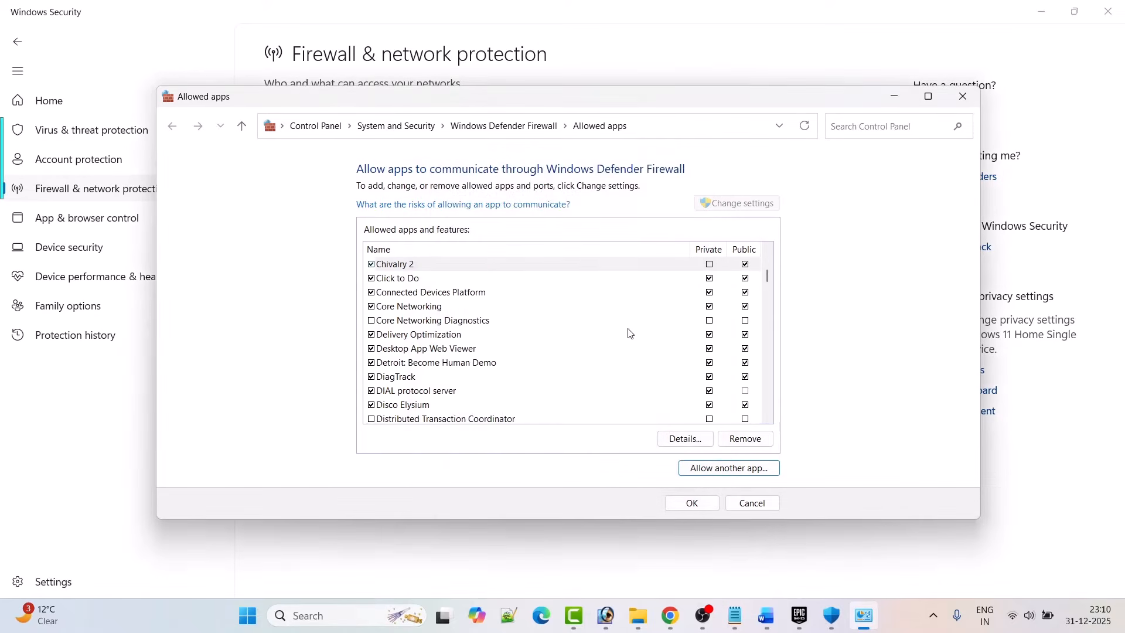
scroll(624, 328, "up", 1)
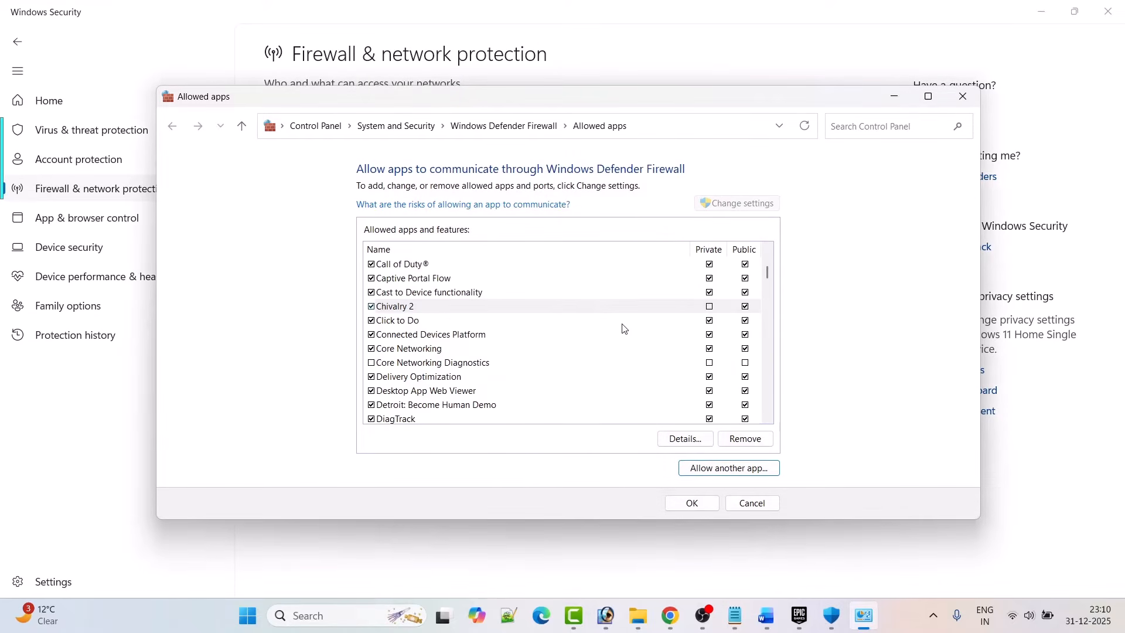
left_click(710, 307)
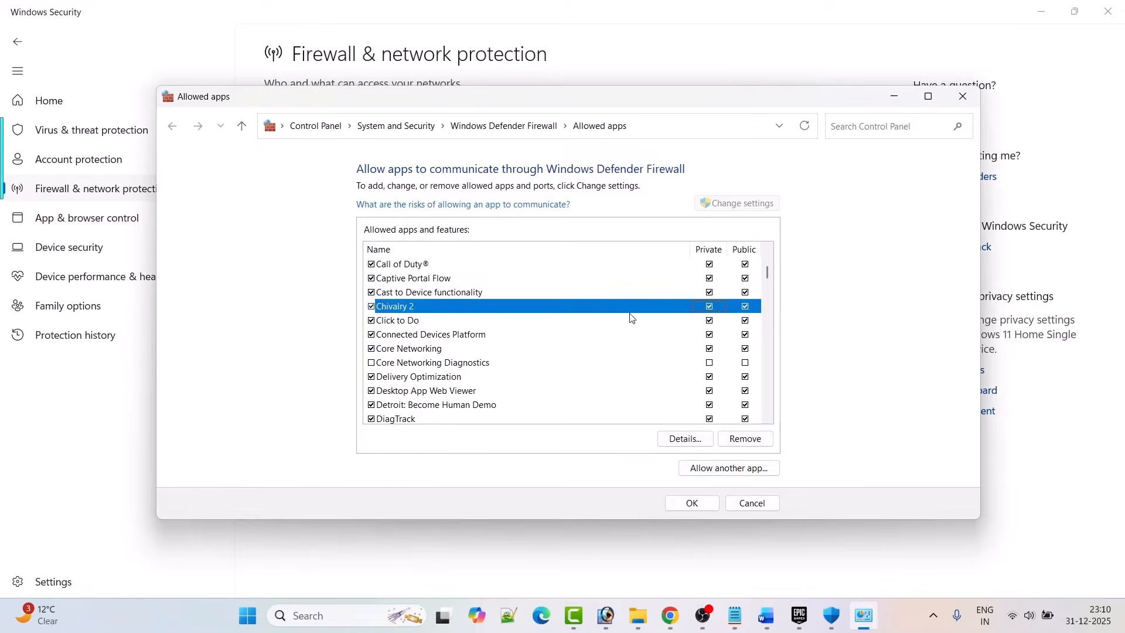
left_click(691, 503)
- Switch to the Word troubleshooting document and read the third-party antivirus advice in Fix 4 through to Fix 5
left_click(823, 615)
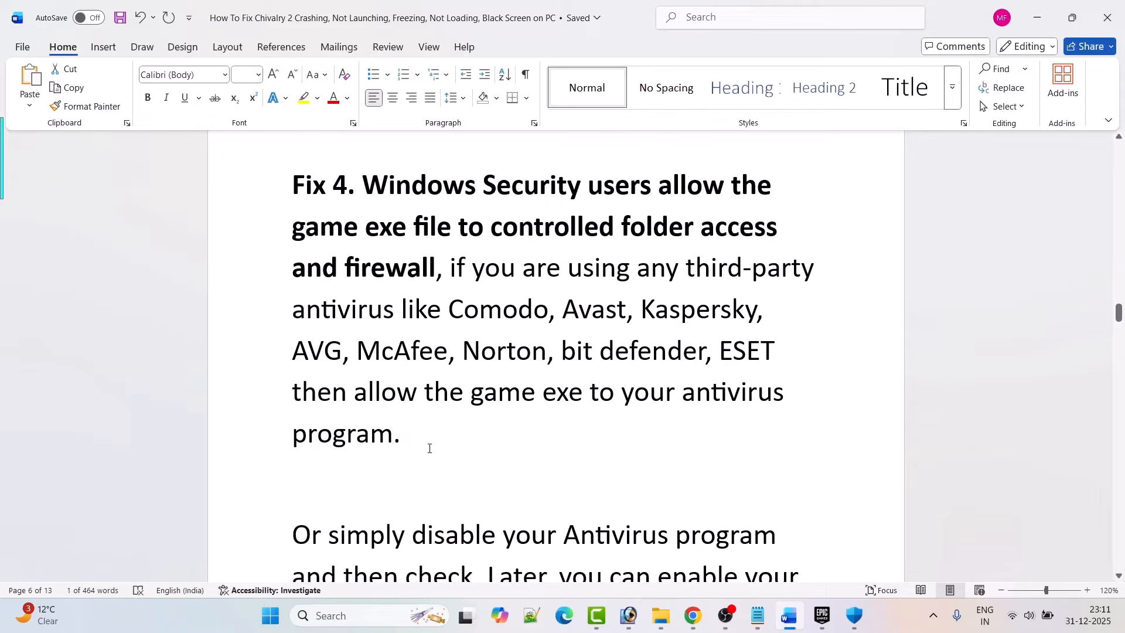
scroll(764, 408, "down", 2)
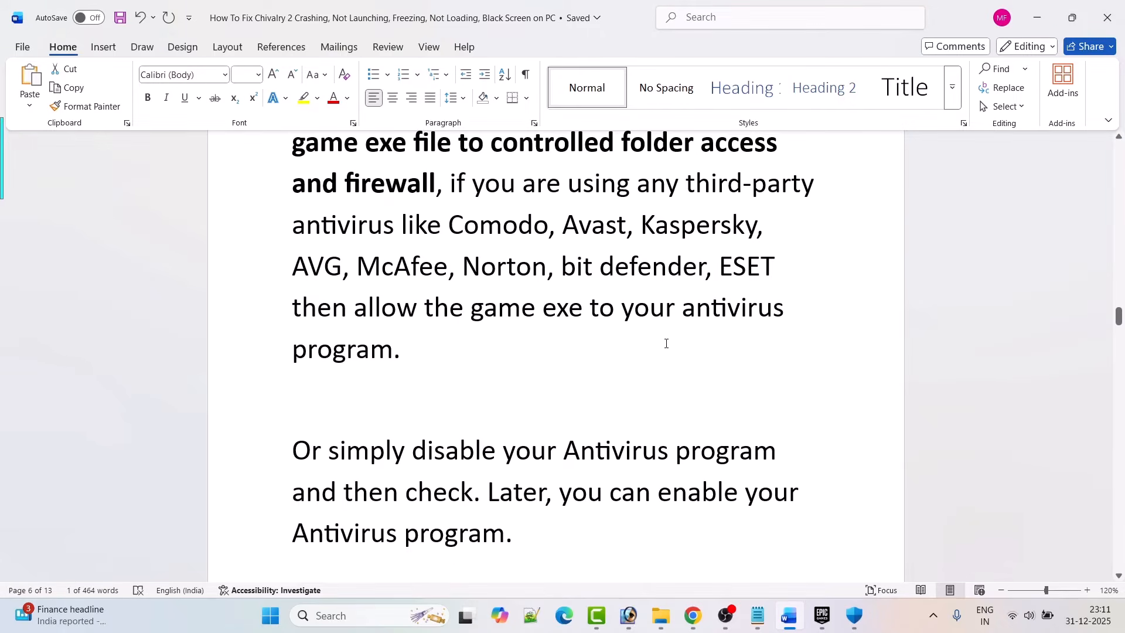
scroll(629, 390, "down", 2)
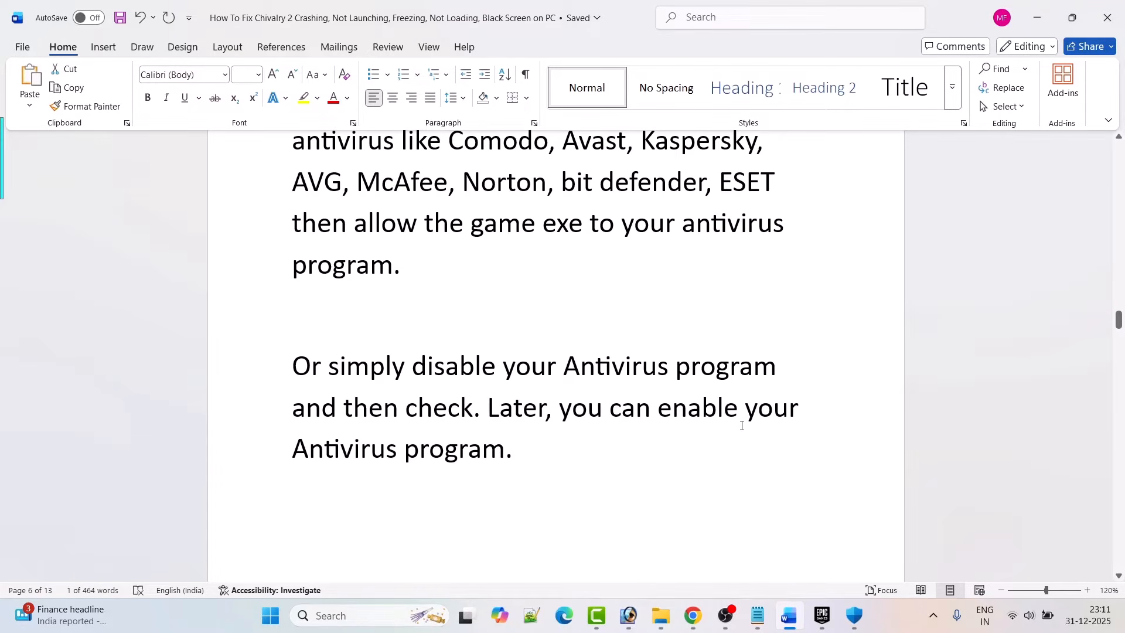
scroll(680, 410, "down", 12)
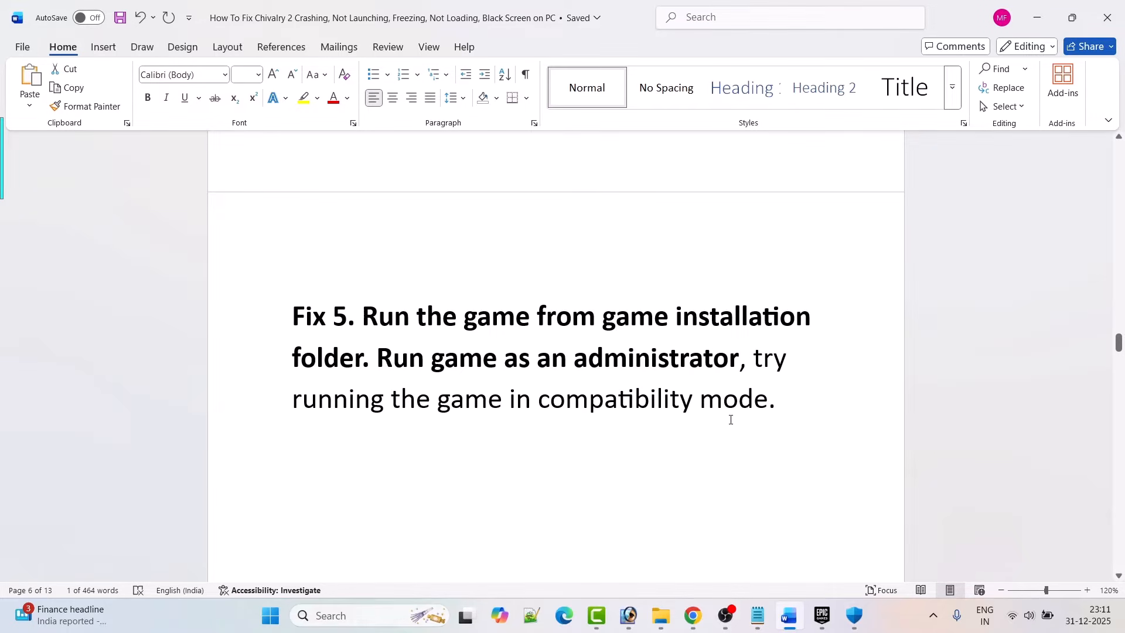
- Switch to the Epic Games Launcher and open Chivalry 2's installation folder from its management options, maximizing the folder window
left_click(822, 615)
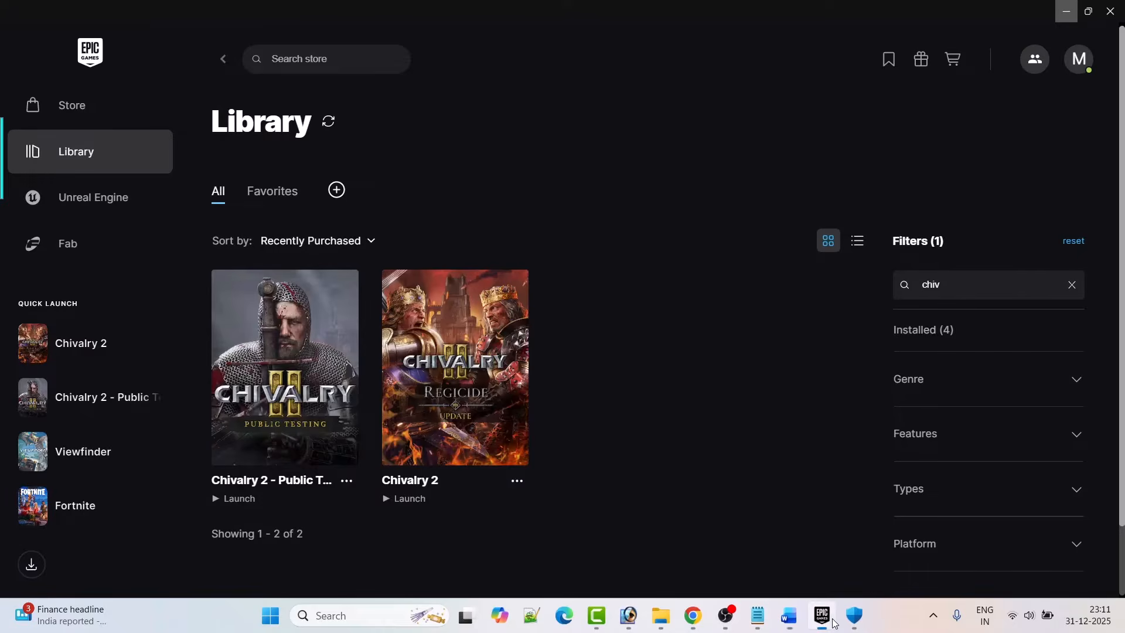
left_click(522, 490)
left_click(567, 346)
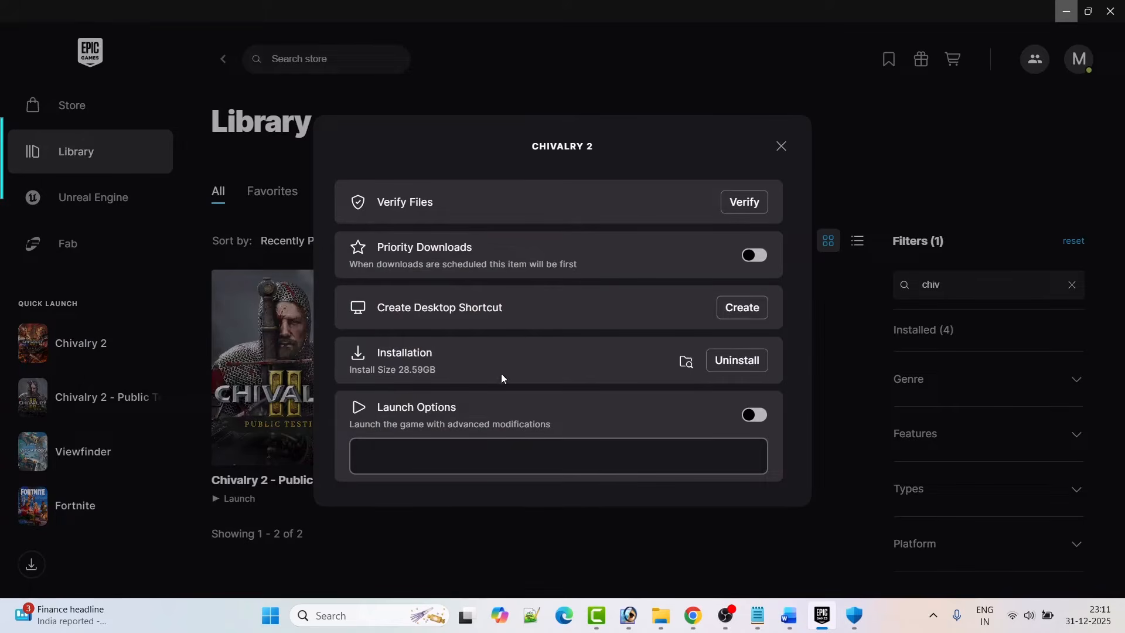
left_click(688, 363)
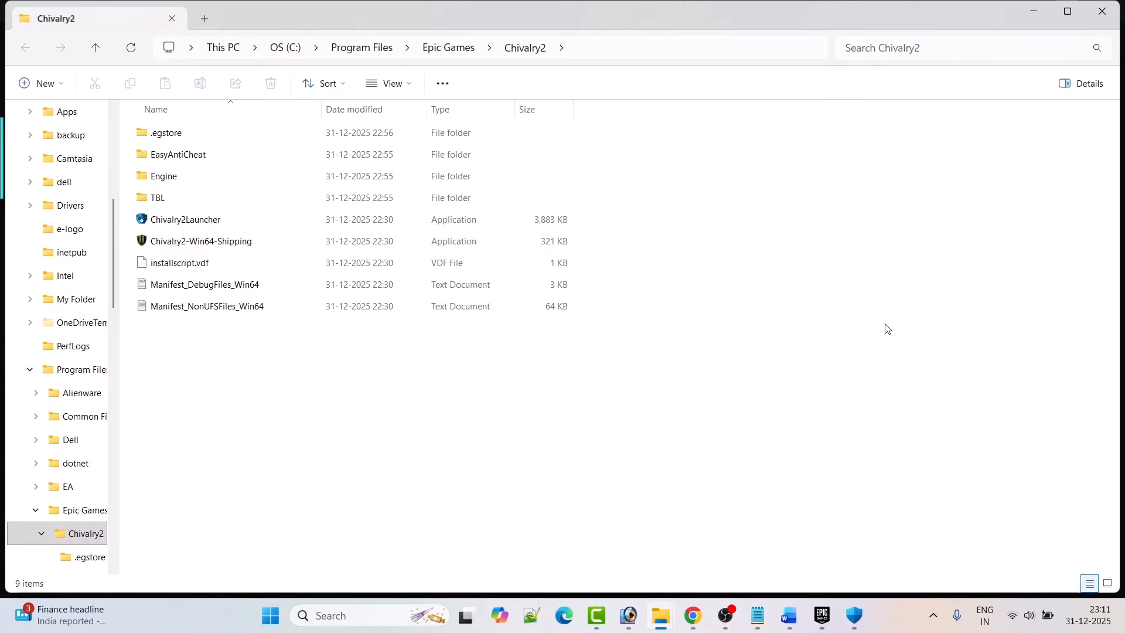
left_click(1067, 12)
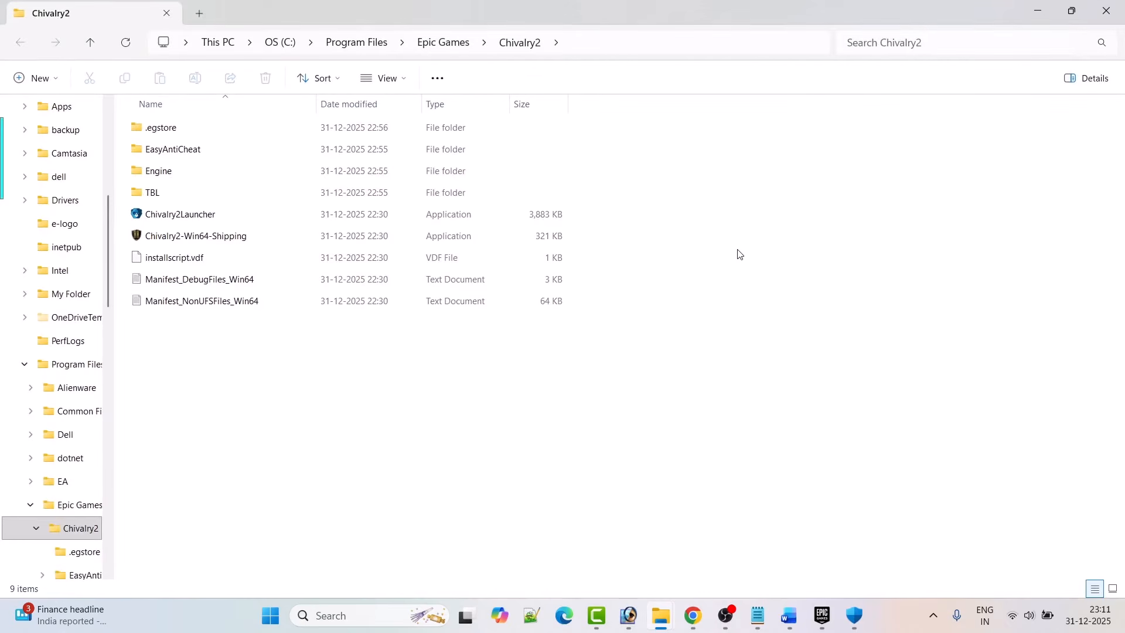
- Look at the Run as administrator option for Chivalry2-Win64-Shipping in the Chivalry2 folder without running it
left_click(182, 240)
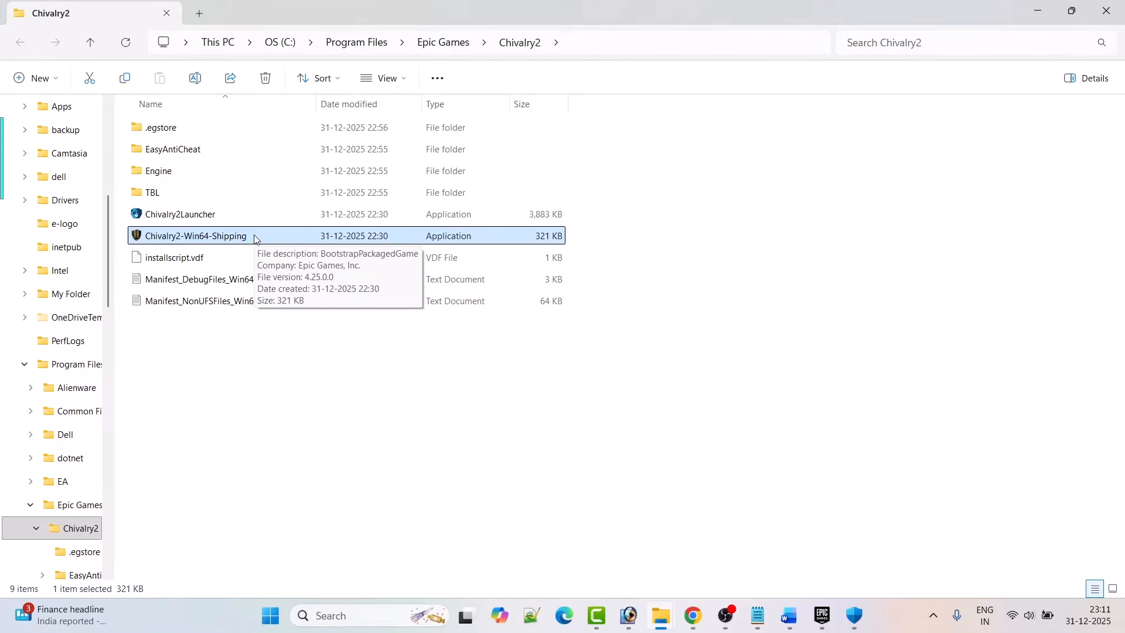
right_click(255, 239)
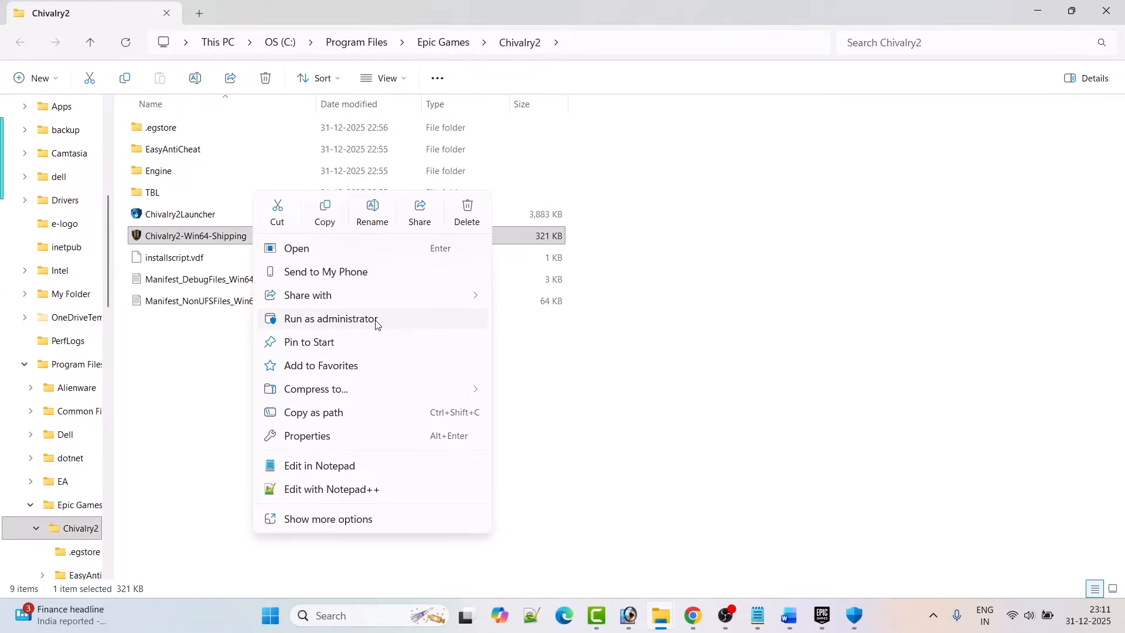
left_click(692, 407)
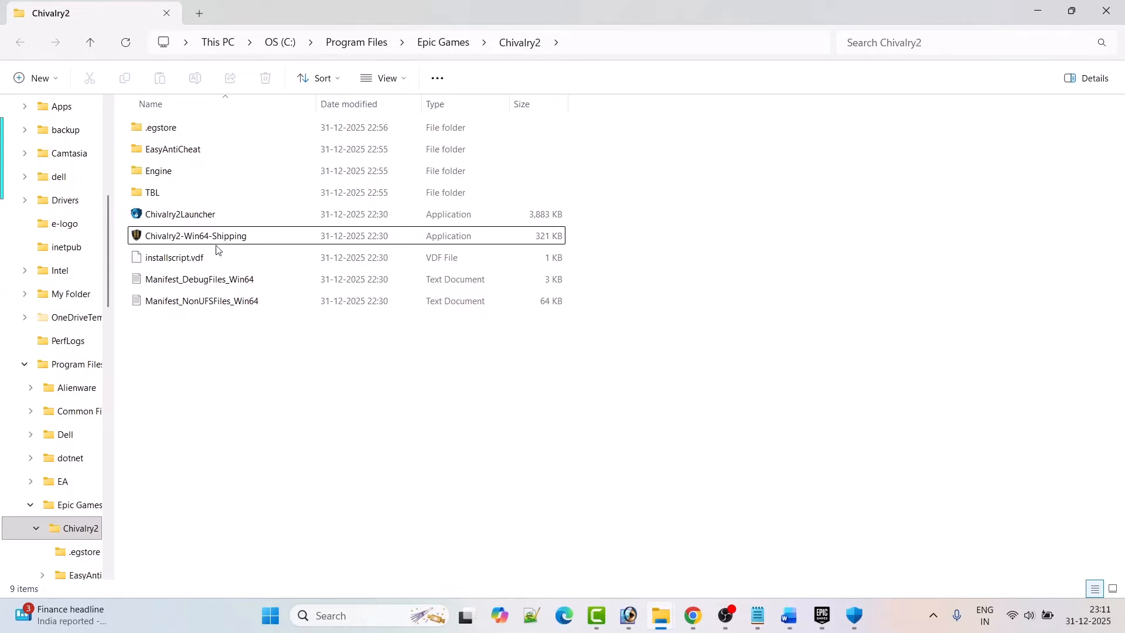
- Go to the TBL\Binaries\Win64 folder inside Chivalry2 and select Chivalry2-Win64-Shipping
double_click(176, 197)
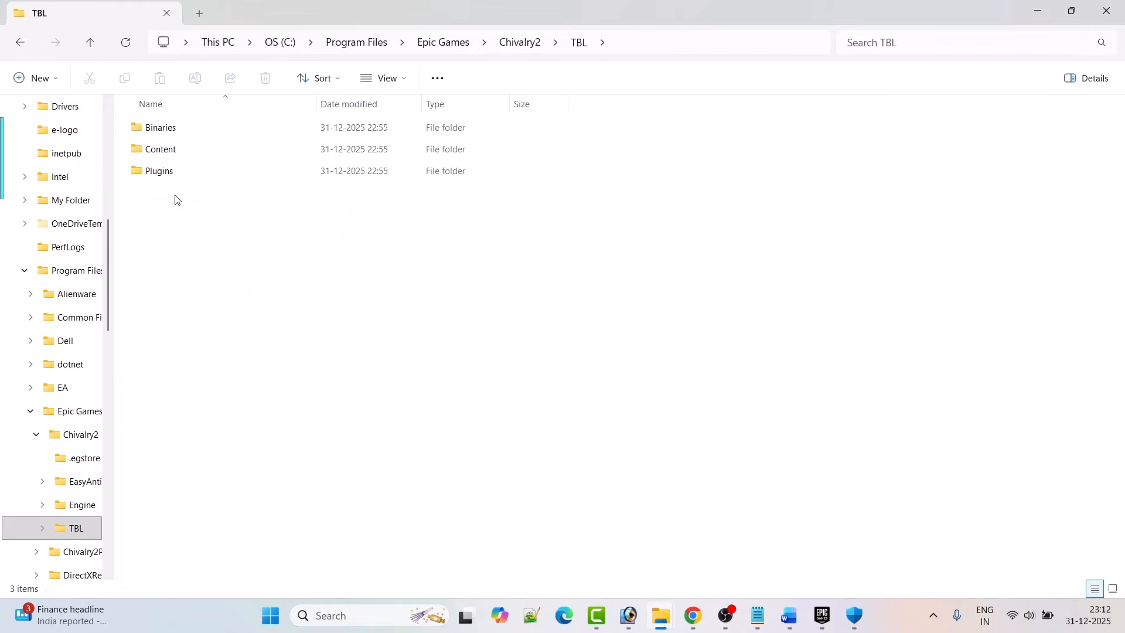
double_click(178, 129)
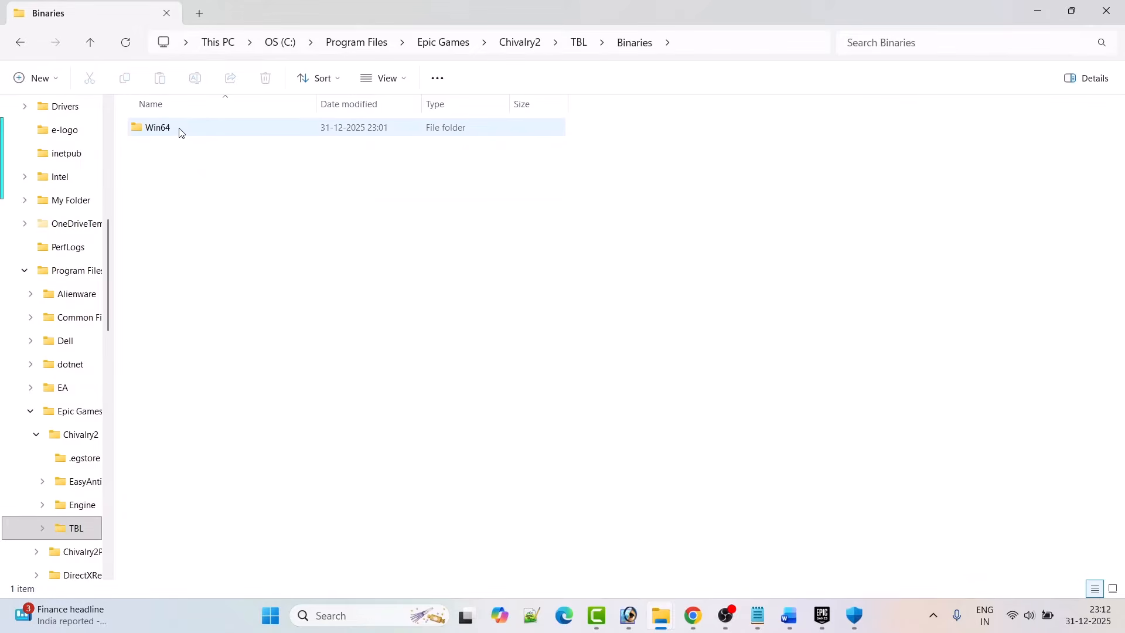
double_click(180, 132)
left_click(208, 240)
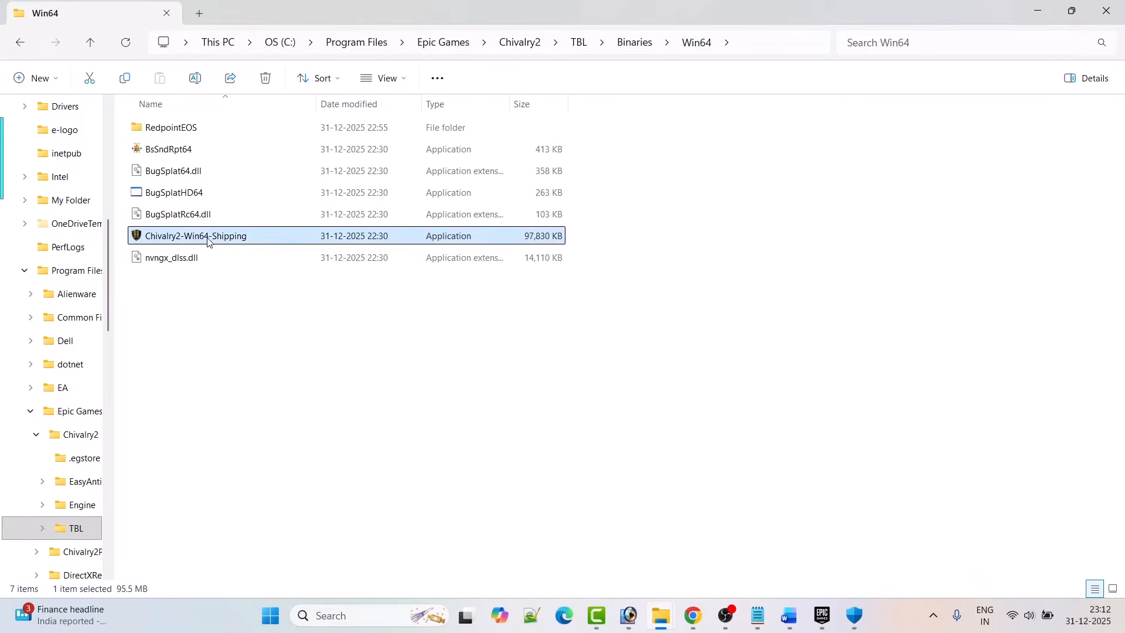
- In the compatibility properties of Chivalry2-Win64-Shipping, enable running the program as an administrator and apply it
right_click(249, 240)
left_click(326, 435)
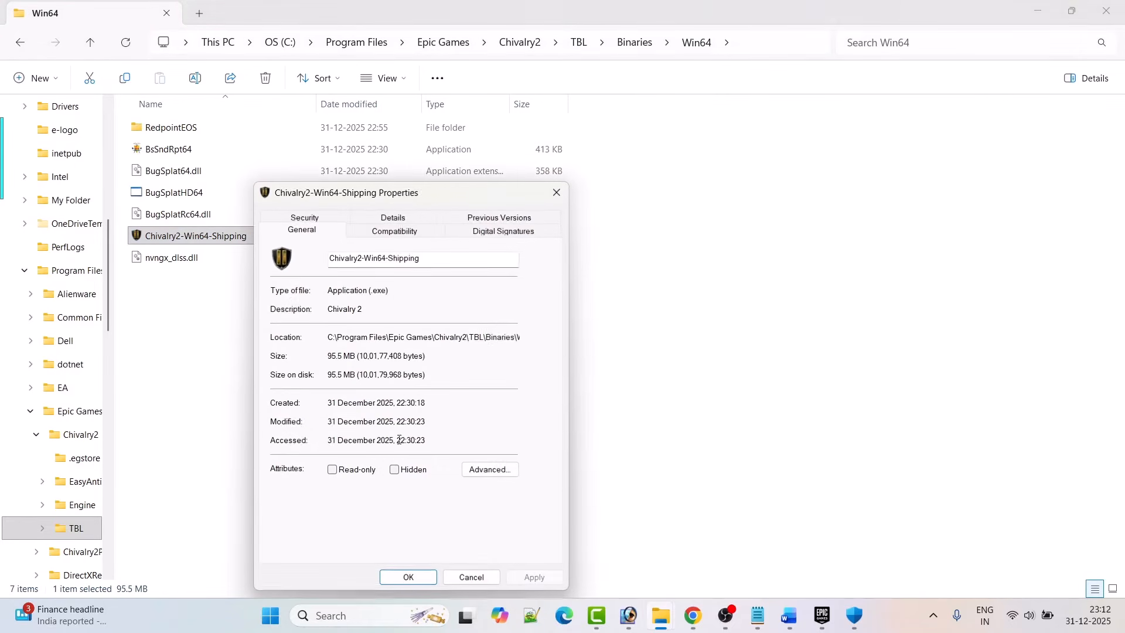
left_click(404, 169)
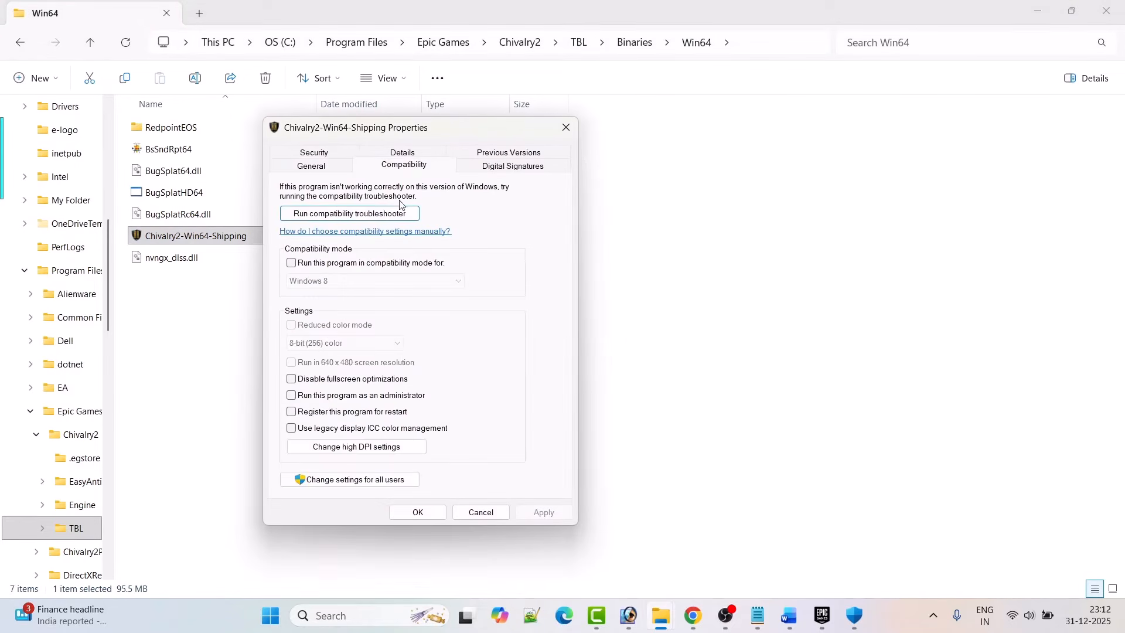
left_click(293, 396)
left_click(544, 513)
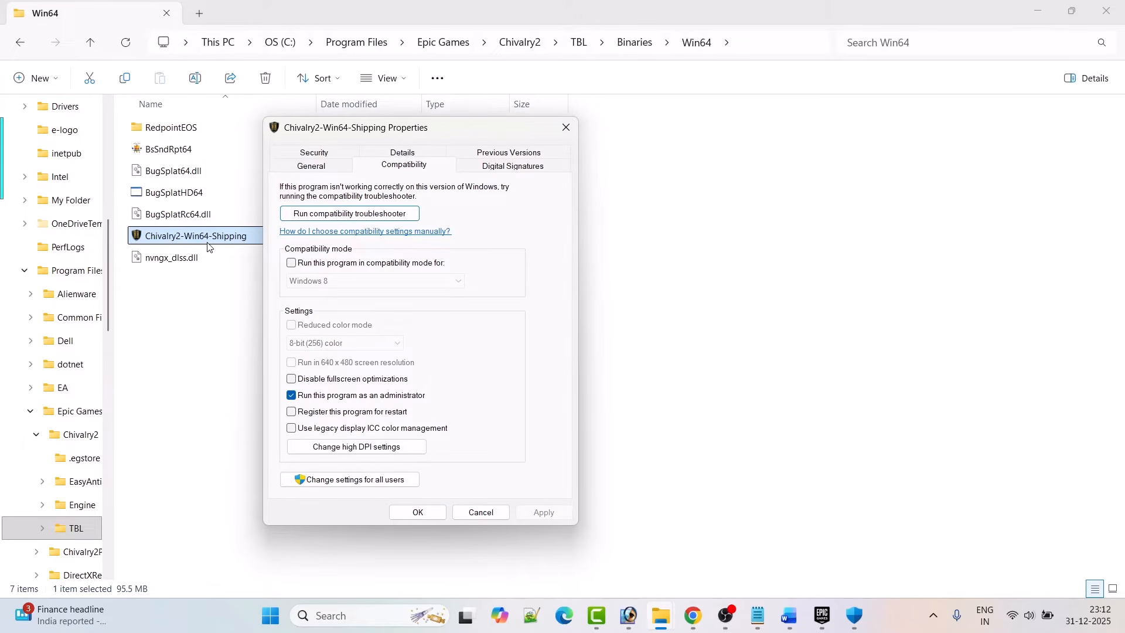
- Enable compatibility mode for Chivalry2-Win64-Shipping with Windows 8 and apply the setting
left_click(295, 269)
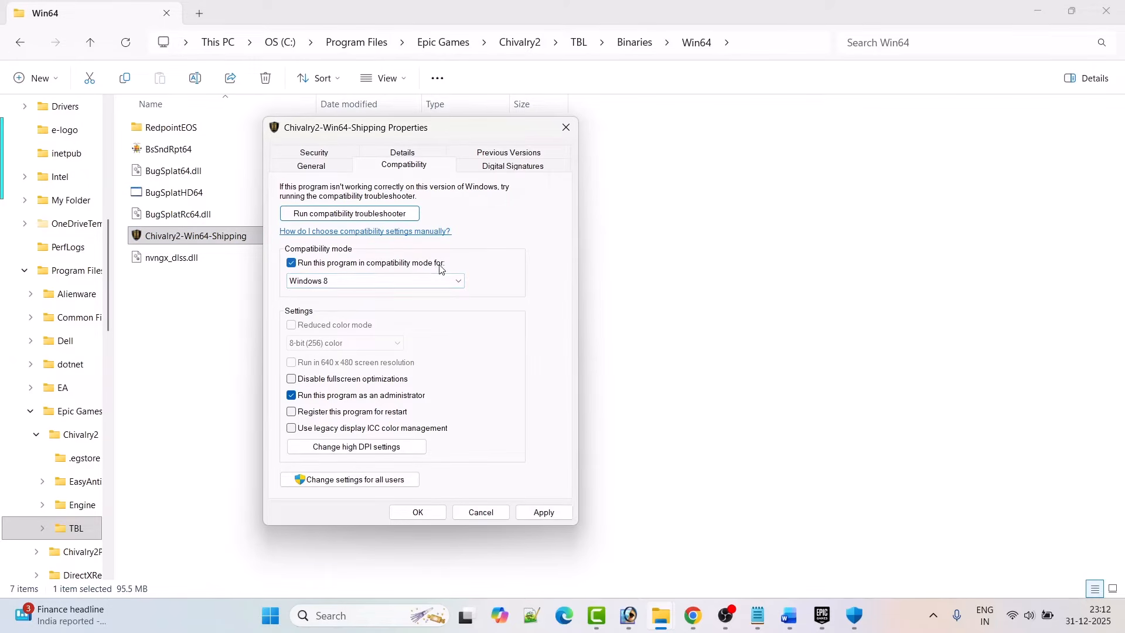
left_click(401, 282)
left_click(353, 327)
left_click(544, 513)
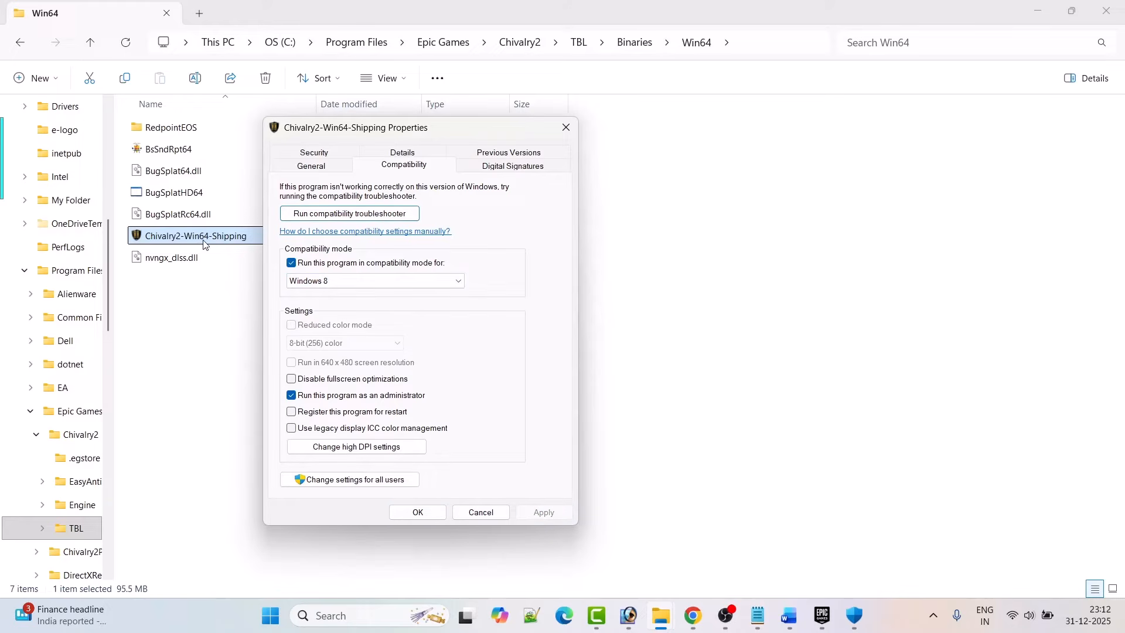
- Change the compatibility mode to Windows 7 and disable fullscreen optimizations, applying both settings
left_click(395, 282)
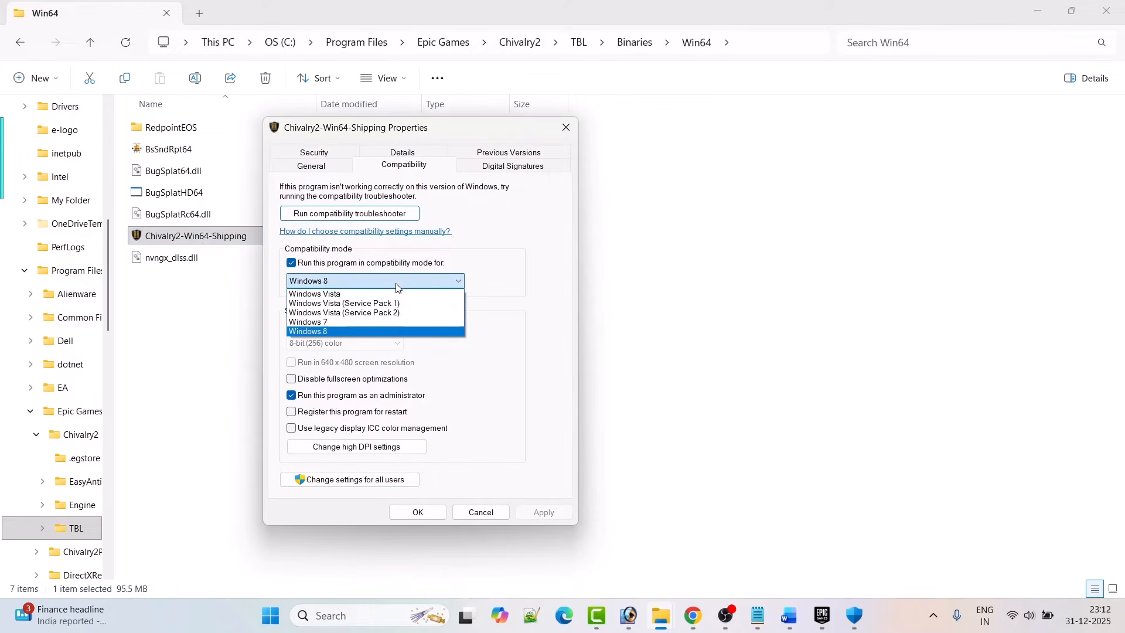
left_click(344, 323)
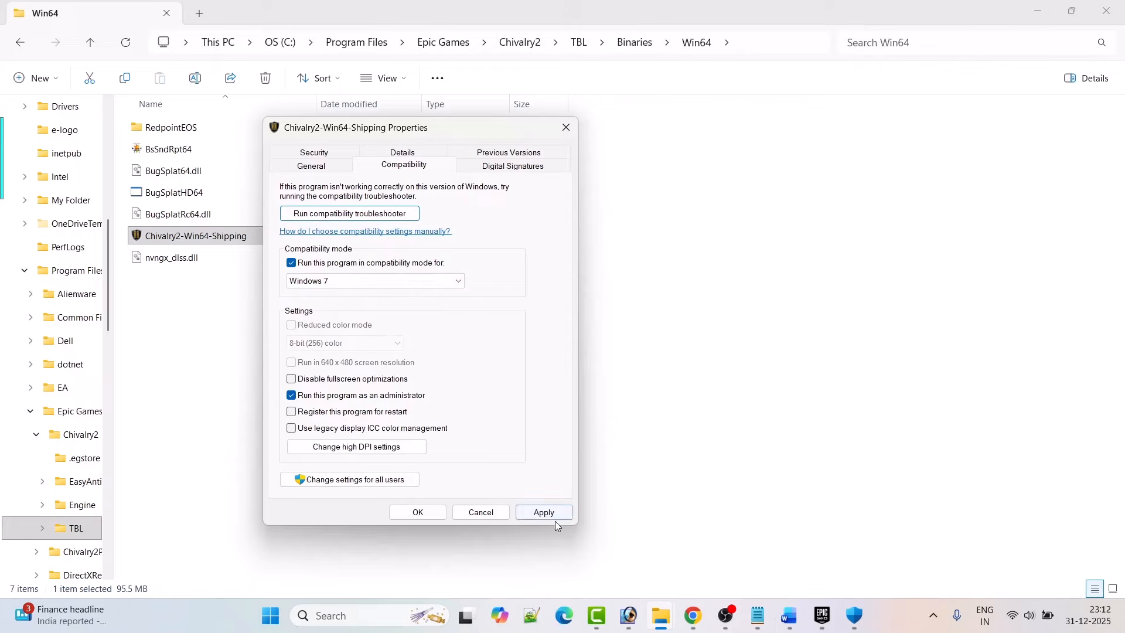
left_click(542, 513)
left_click(293, 380)
left_click(543, 513)
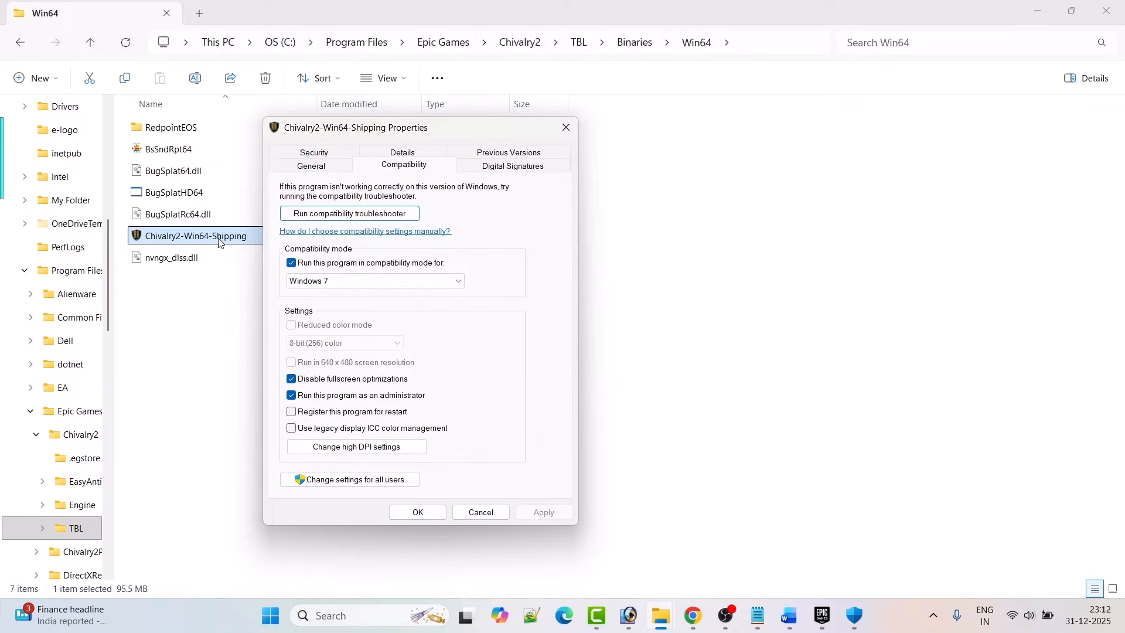
- Turn off compatibility mode, the fullscreen optimizations option and running as administrator, then apply and close the properties
left_click(292, 264)
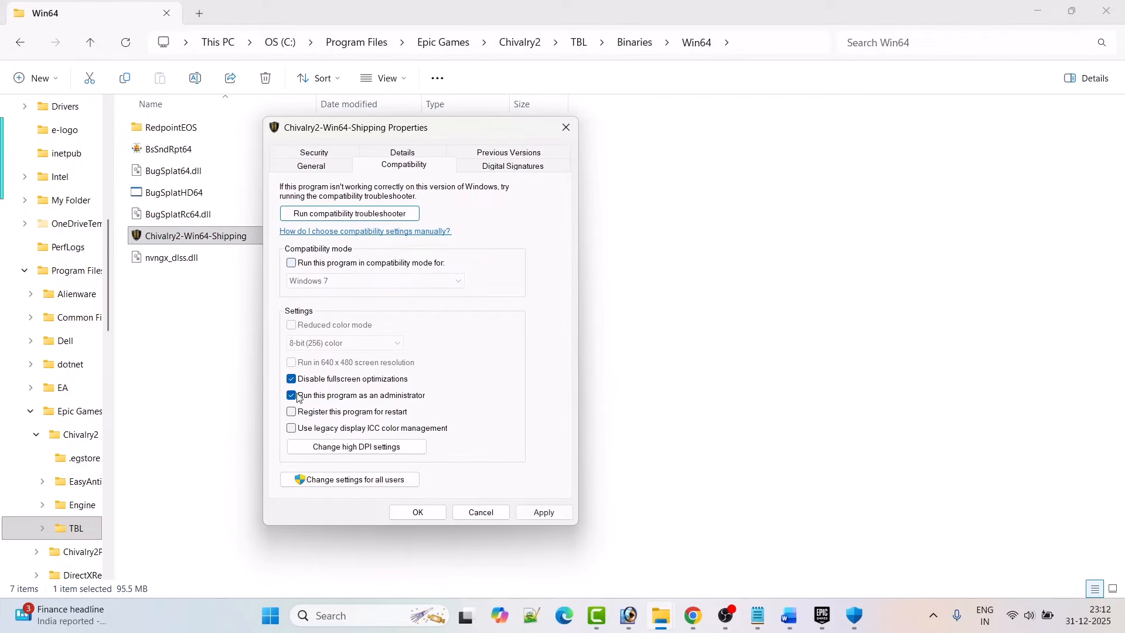
left_click(292, 380)
left_click(292, 396)
left_click(544, 512)
left_click(437, 518)
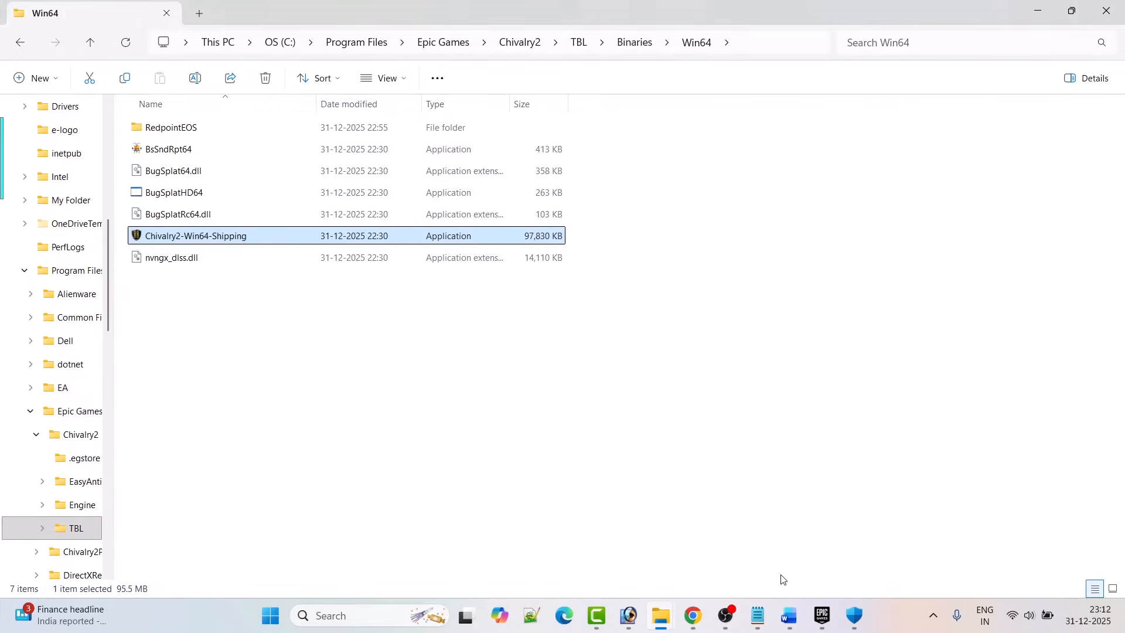
- Switch to the Word troubleshooting document and read the Fix 6 heading about verifying the game files
left_click(789, 616)
scroll(736, 381, "down", 5)
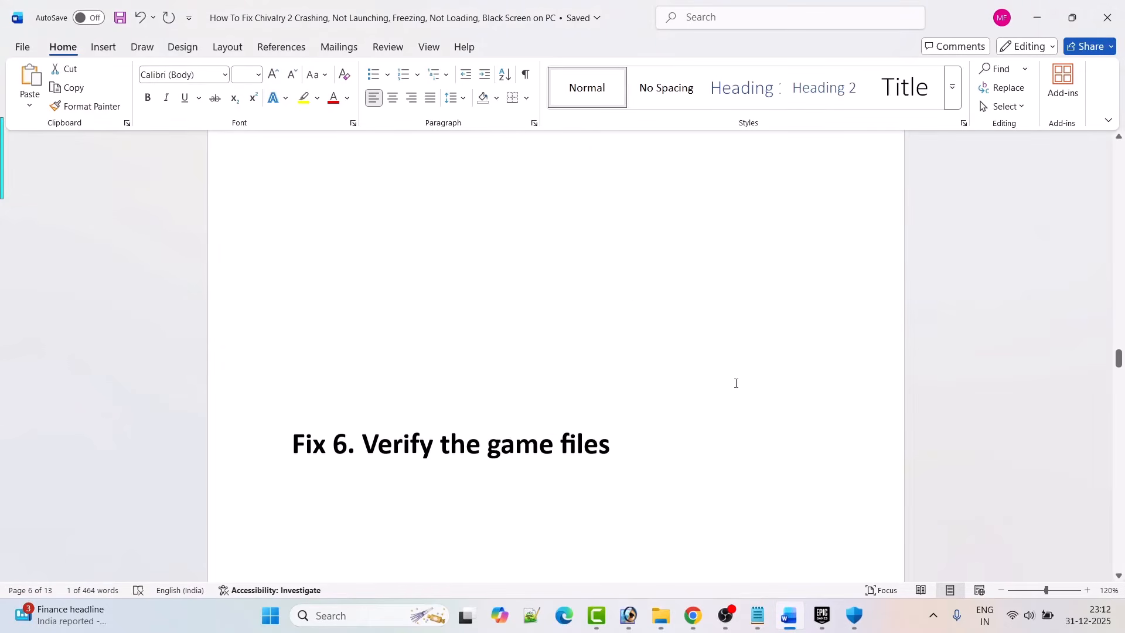
scroll(737, 383, "down", 2)
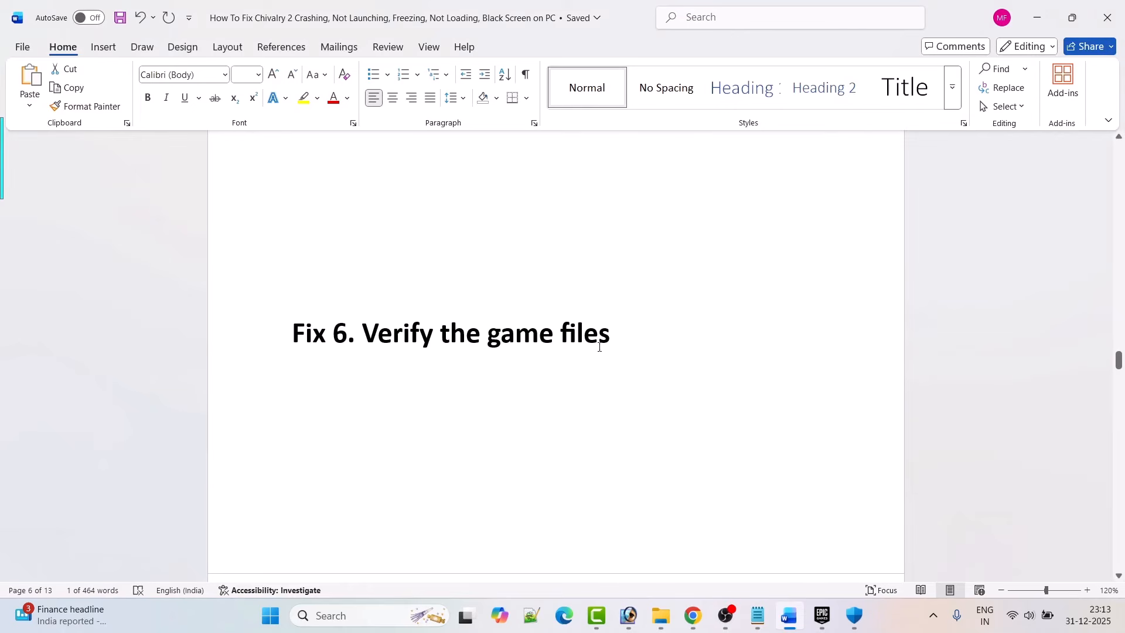
- Switch to the Epic Games Launcher and look at the Verify Files option in Chivalry 2's management options without running it
left_click(822, 615)
left_click(780, 147)
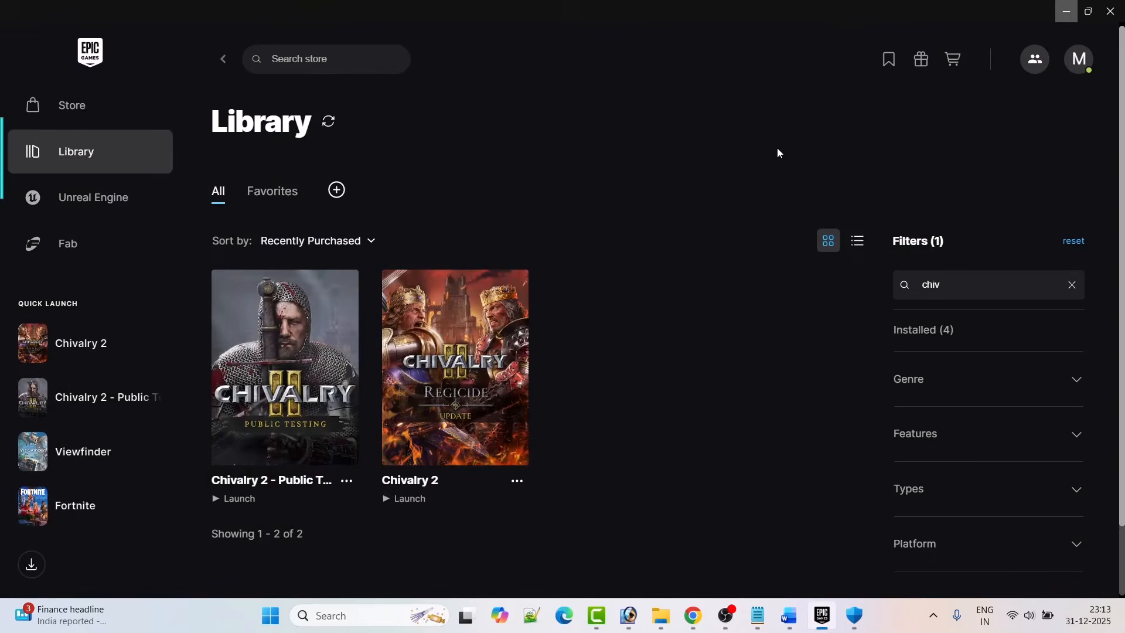
left_click(518, 483)
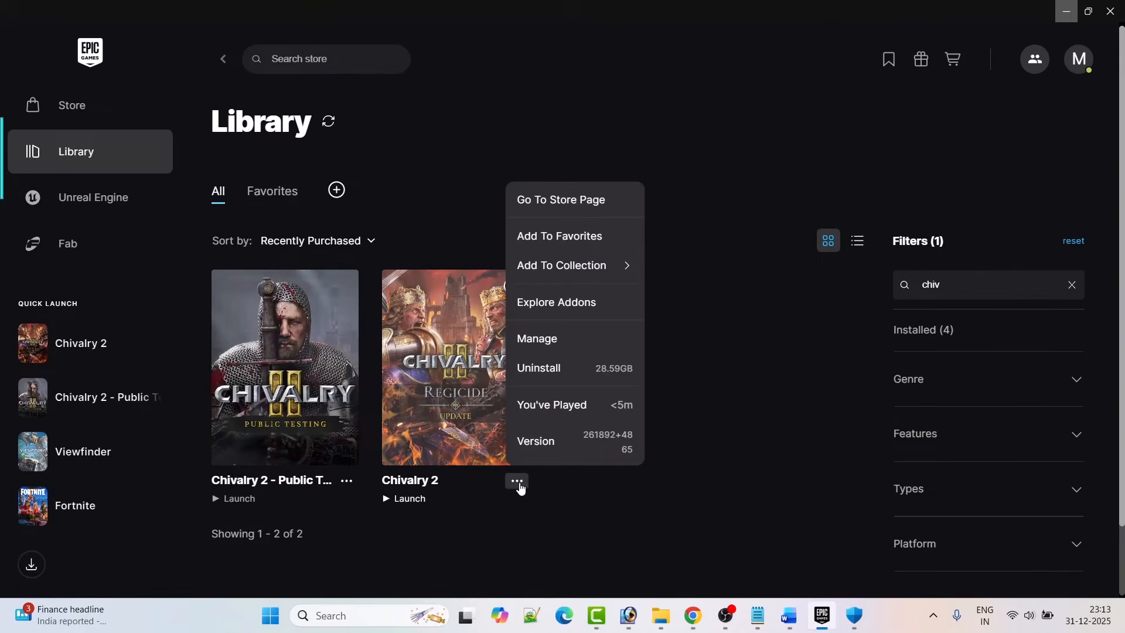
left_click(545, 338)
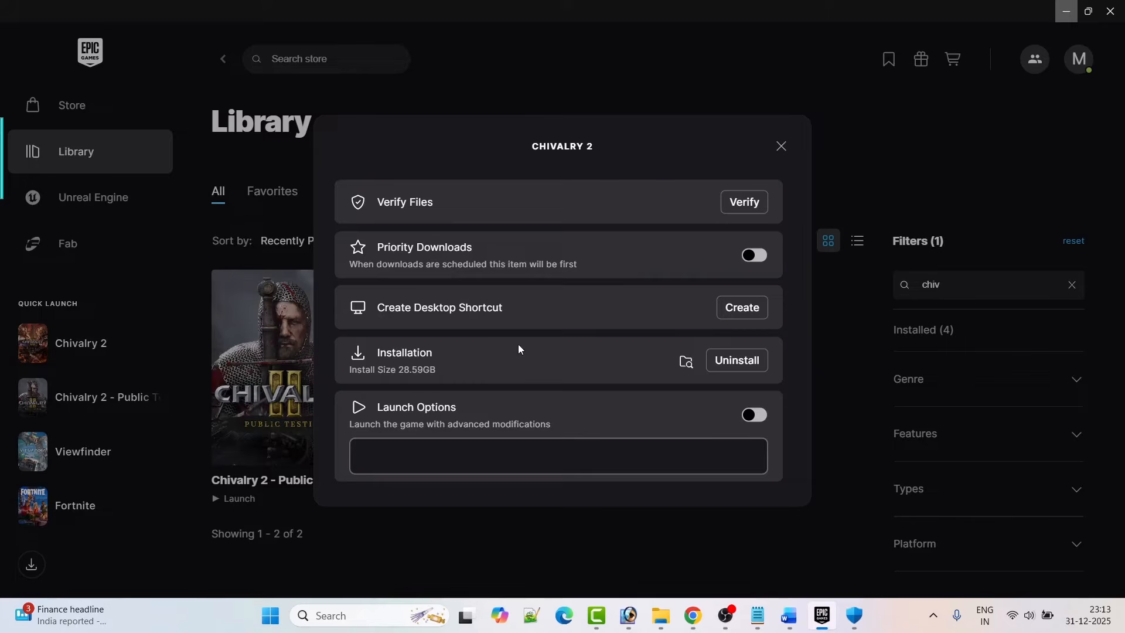
left_click(781, 146)
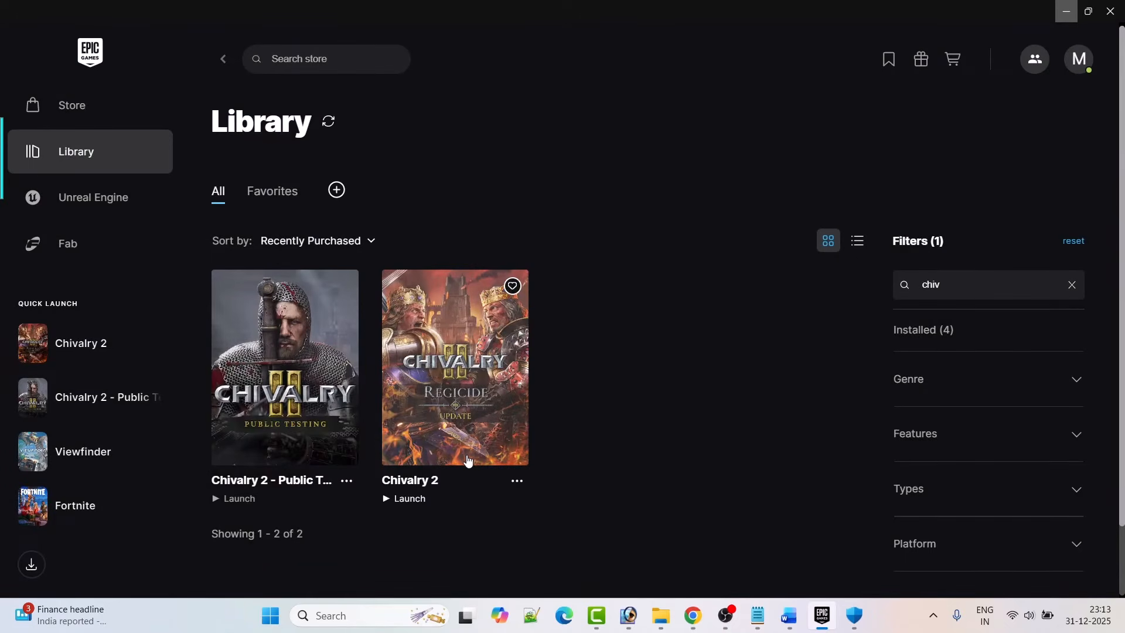
- Switch back to the Word document and read the Fix 7 heading about running the game on the dedicated graphics card
left_click(789, 615)
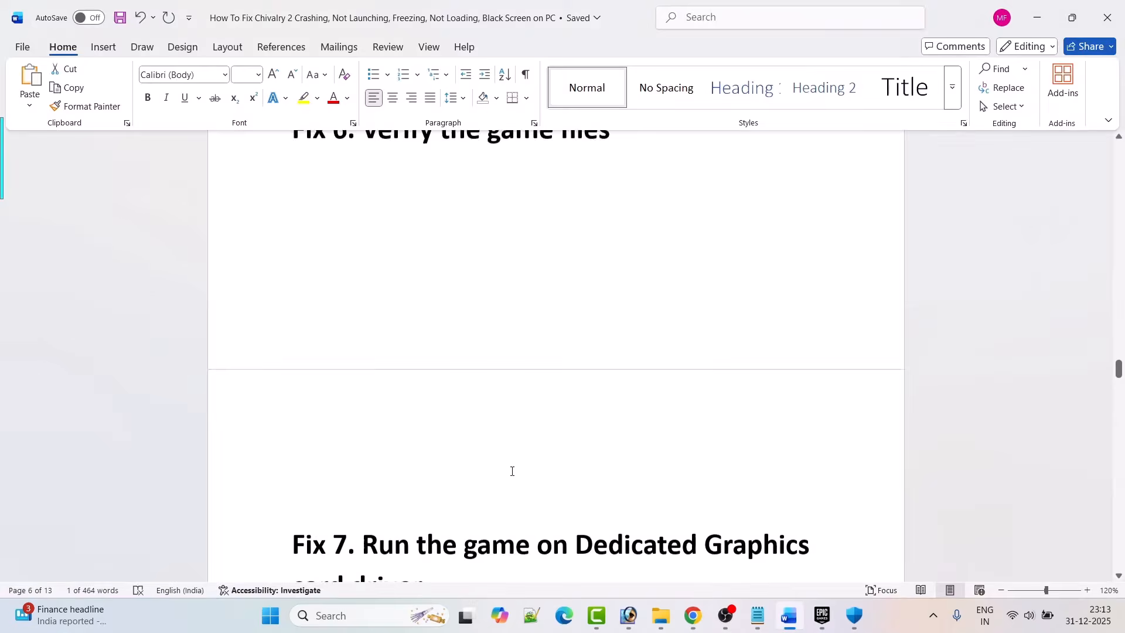
scroll(514, 470, "down", 3)
scroll(518, 460, "down", 1)
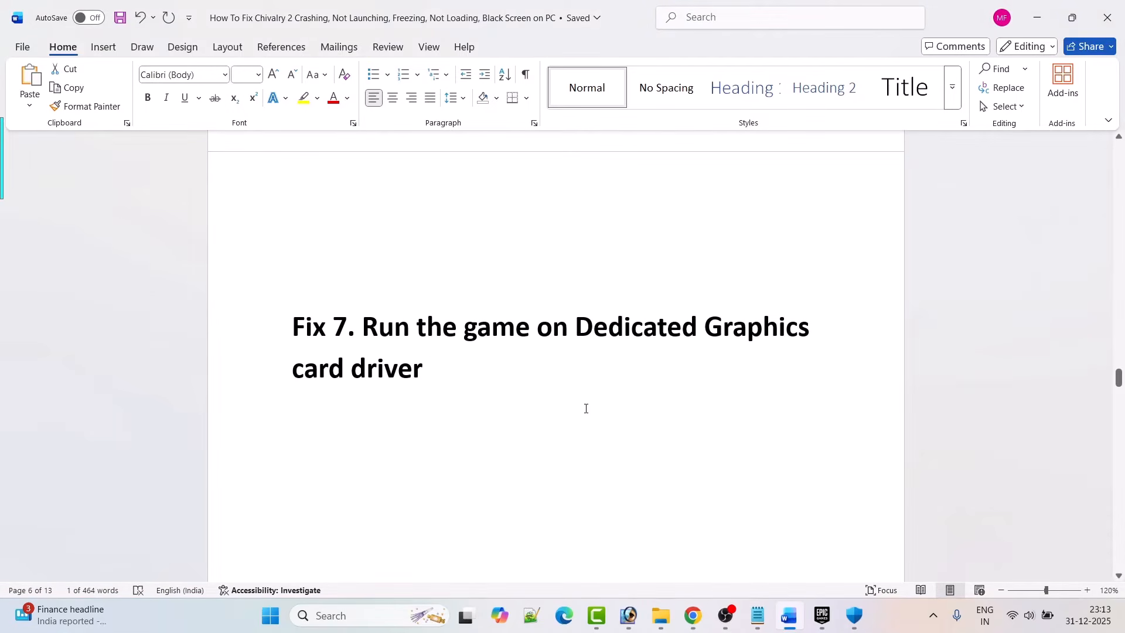
scroll(657, 368, "down", 1)
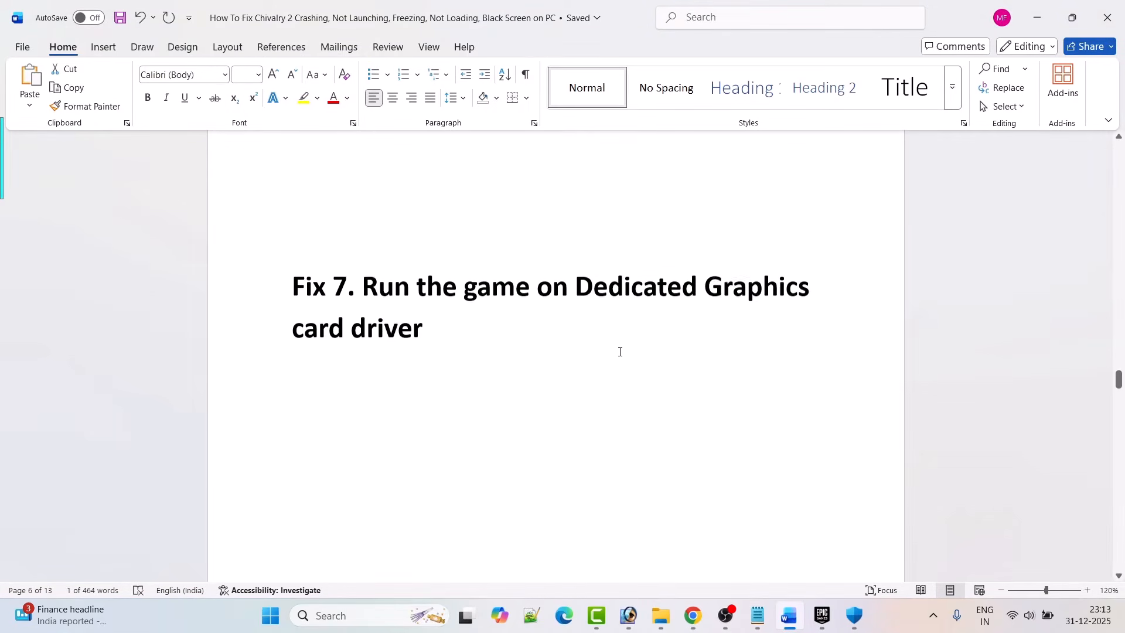
- Search Windows for "graphics" and open the Graphics settings
left_click(347, 617)
type("graphics")
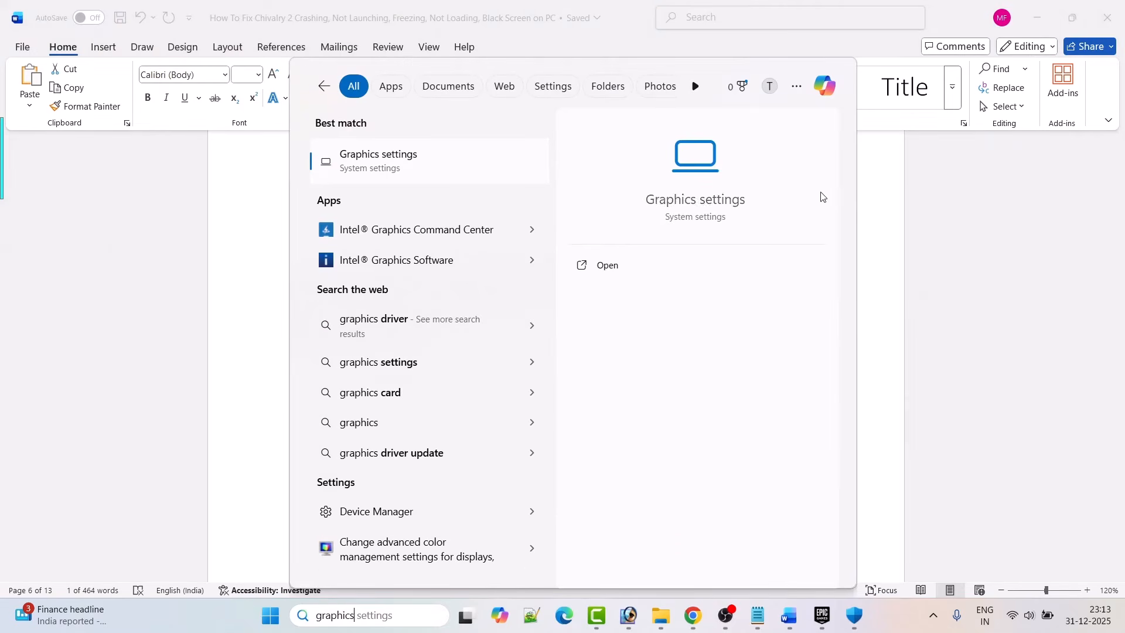
left_click(604, 273)
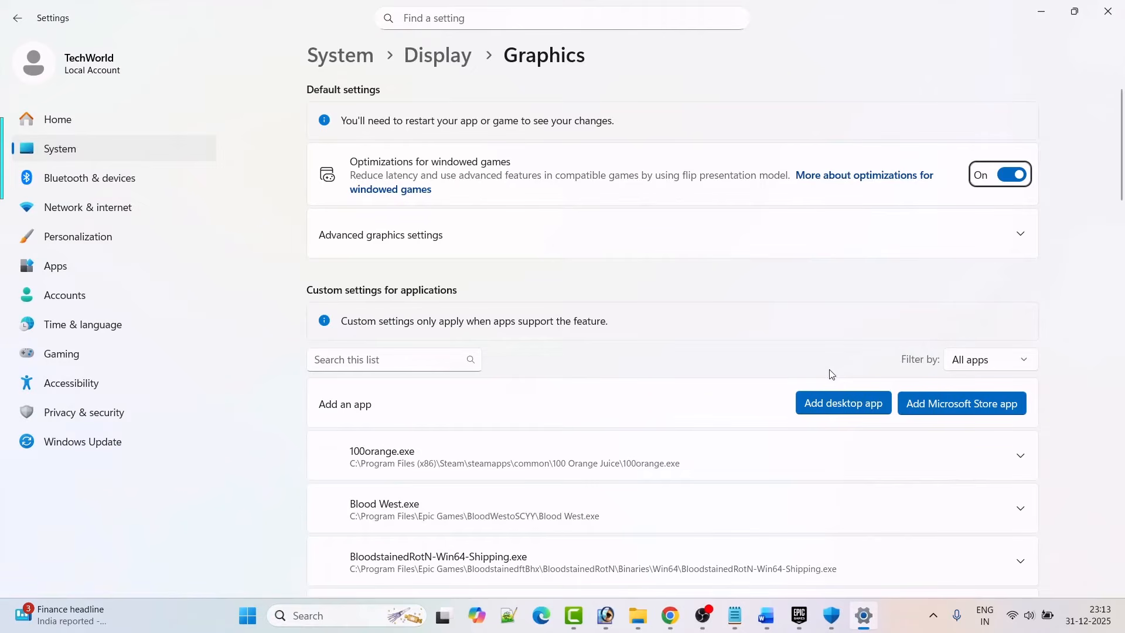
- Add Chivalry2-Win64-Shipping from C:\Program Files\Epic Games\Chivalry2\TBL\Binaries\Win64 as a desktop app with custom graphics settings
left_click(847, 411)
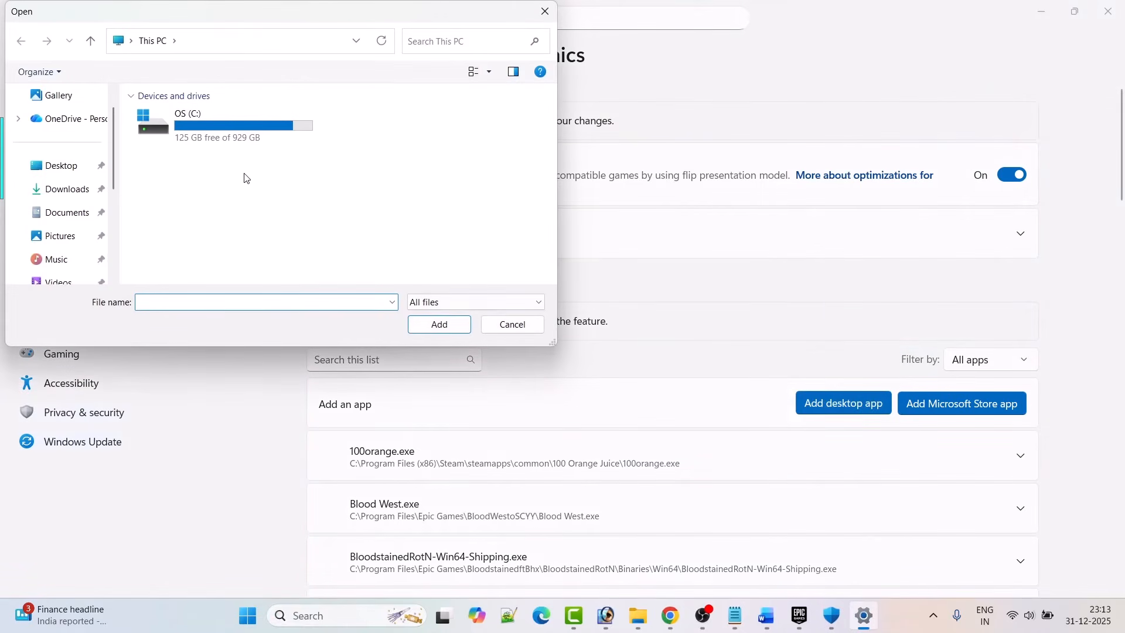
double_click(221, 141)
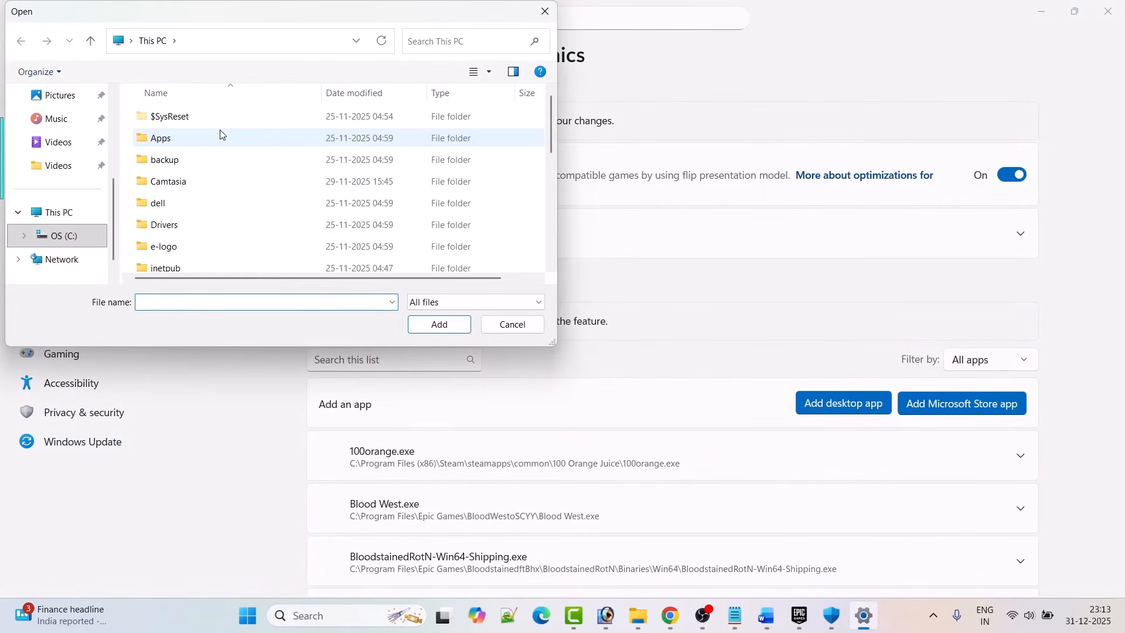
scroll(202, 170, "down", 3)
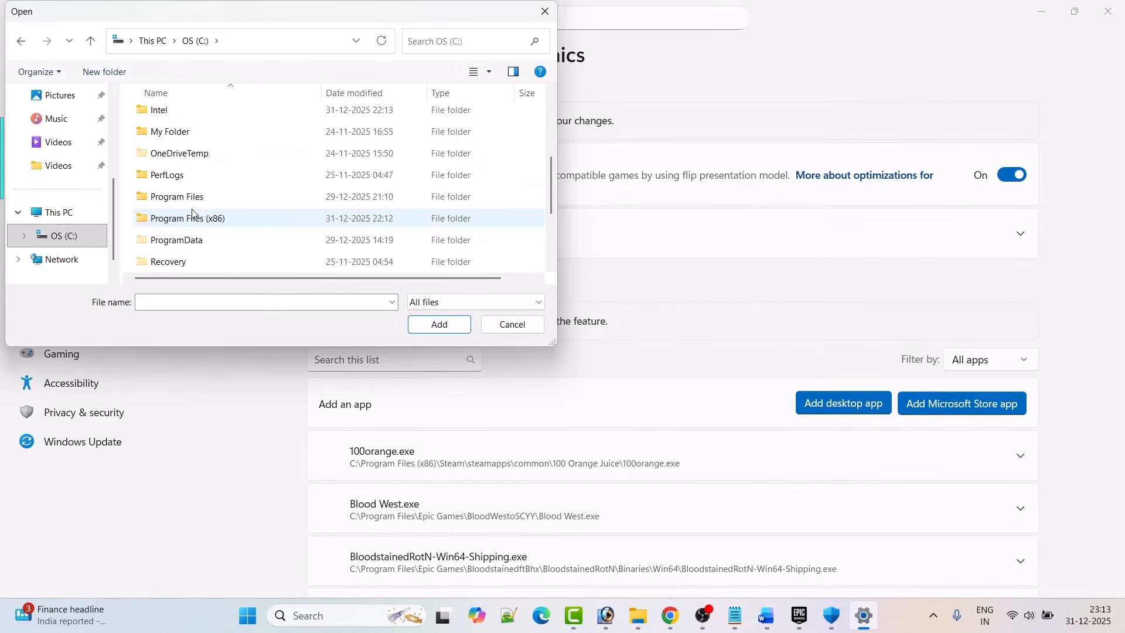
left_click(192, 200)
double_click(193, 202)
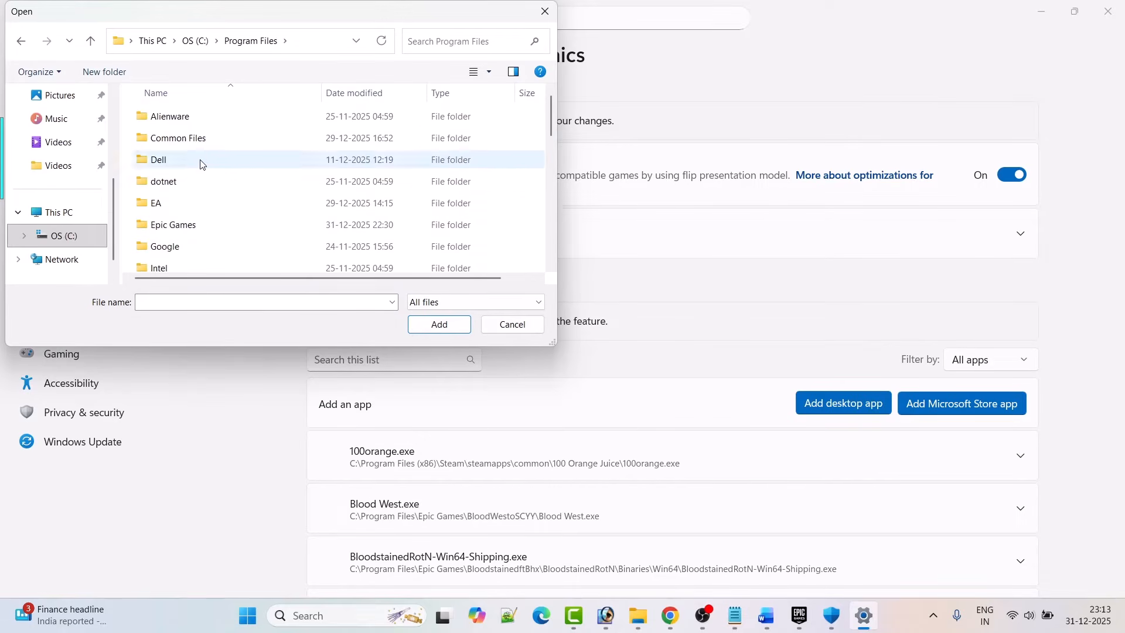
double_click(180, 232)
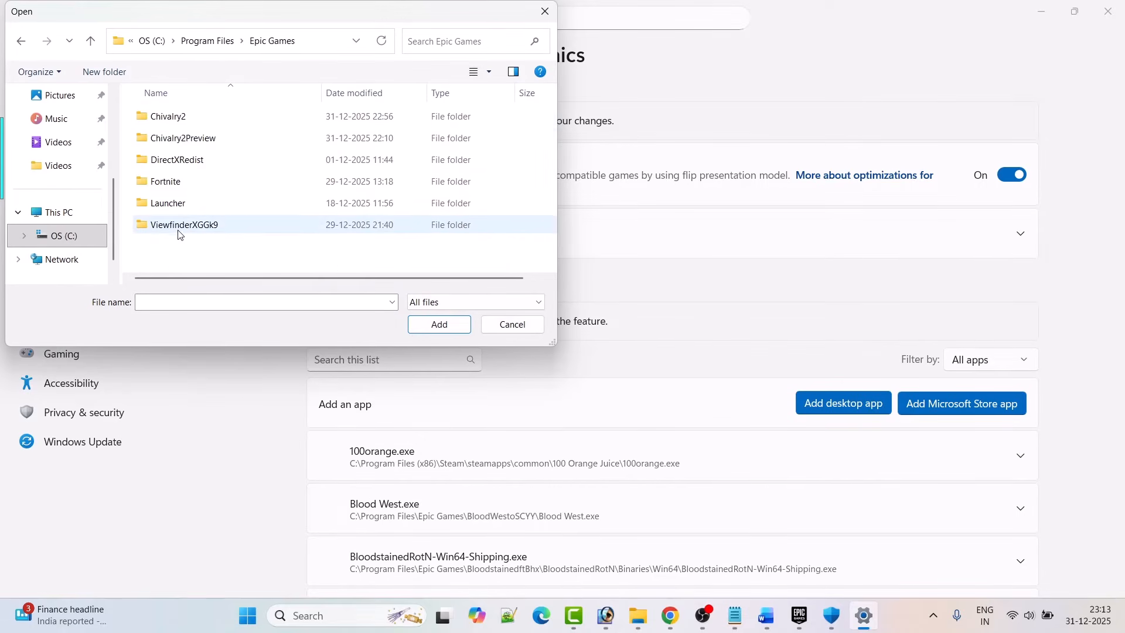
double_click(192, 118)
double_click(181, 184)
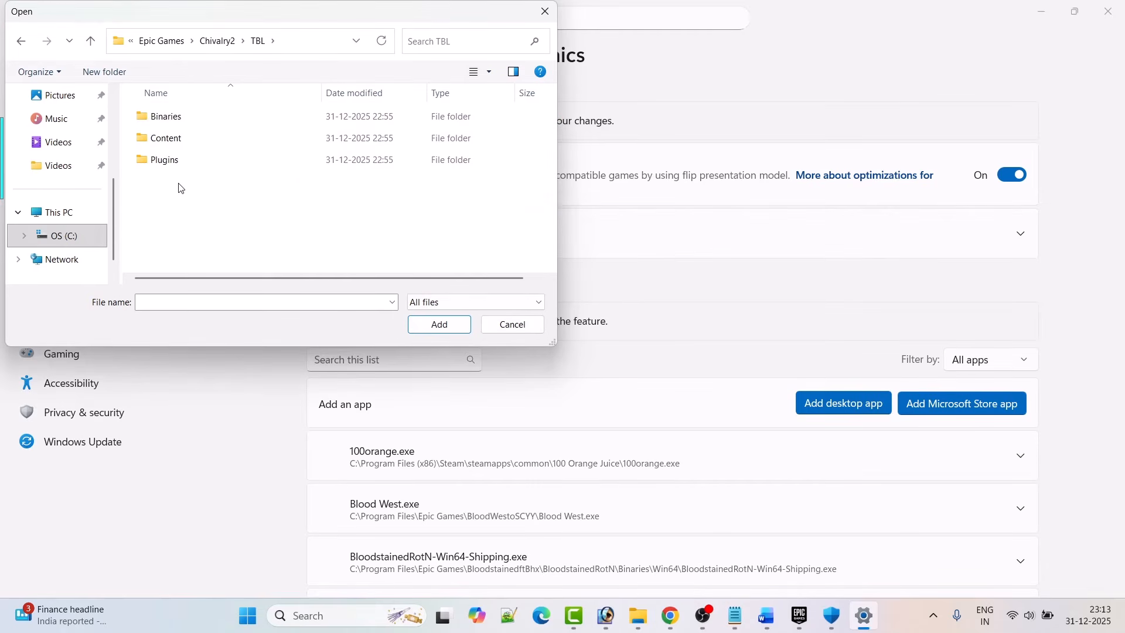
double_click(200, 119)
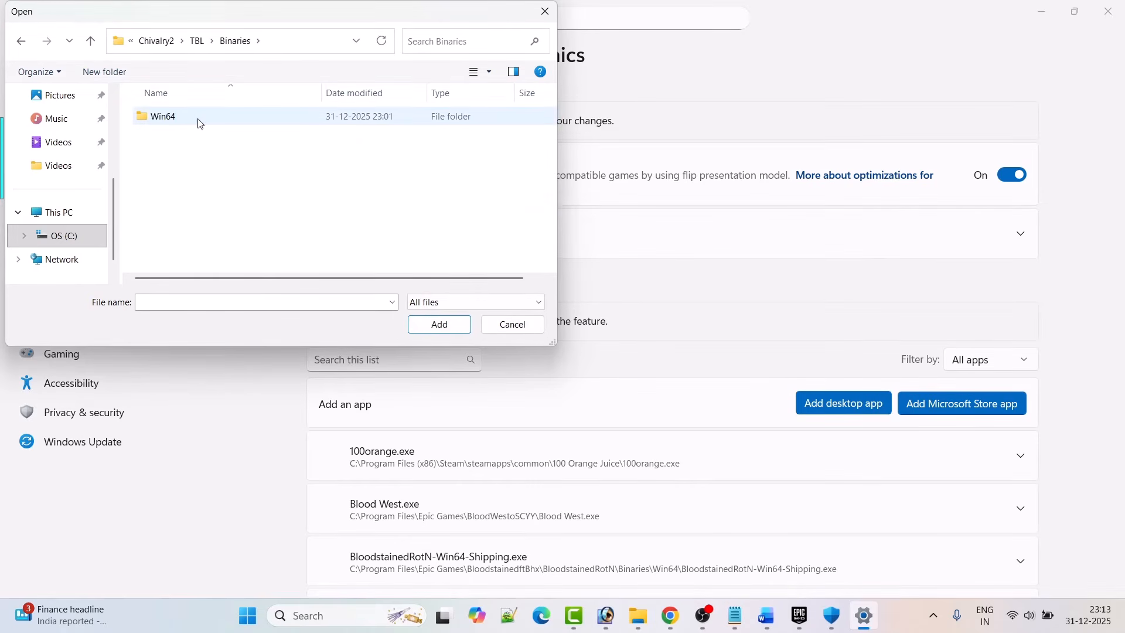
double_click(199, 120)
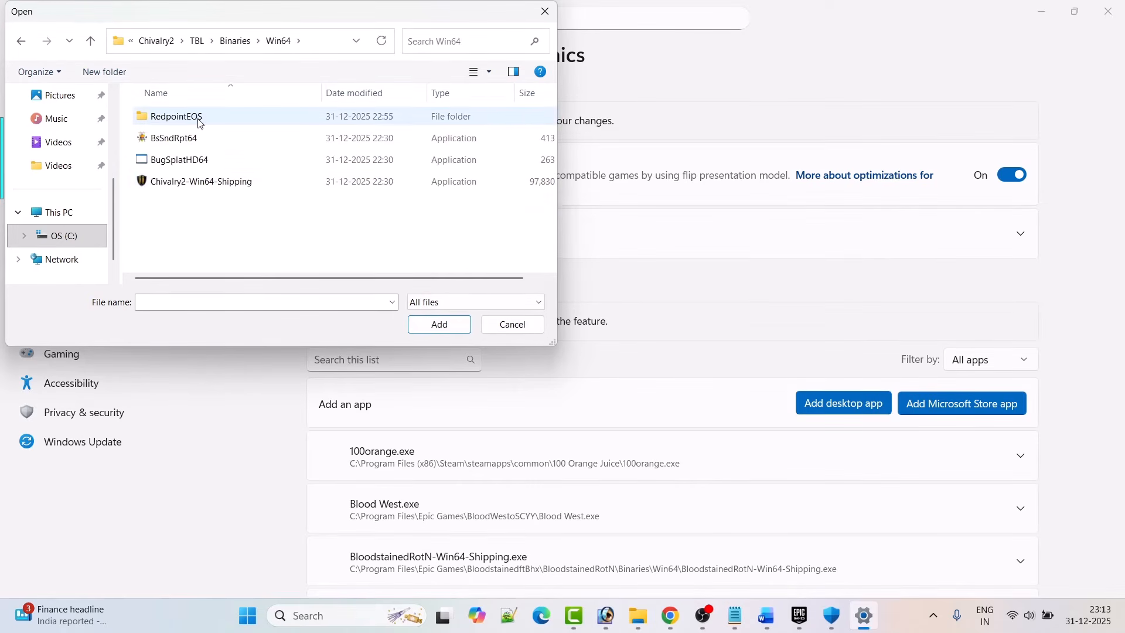
left_click(201, 183)
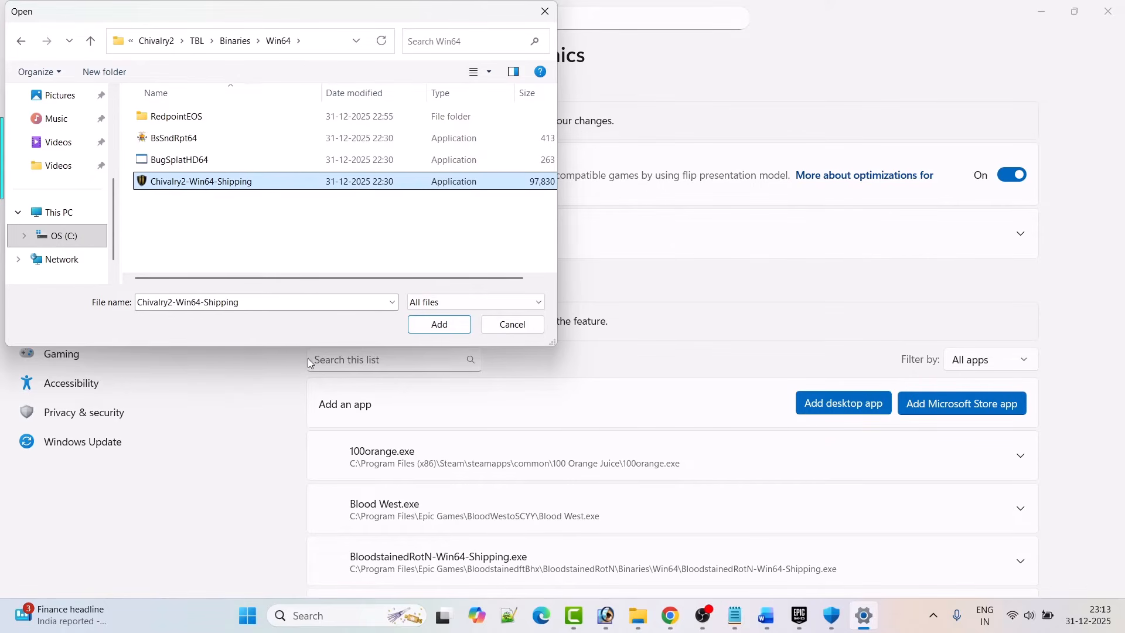
left_click(443, 327)
- Set the GPU preference for Chivalry 2 to High Performance (NVIDIA GeForce RTX 3050 6GB Laptop GPU)
scroll(638, 358, "down", 5)
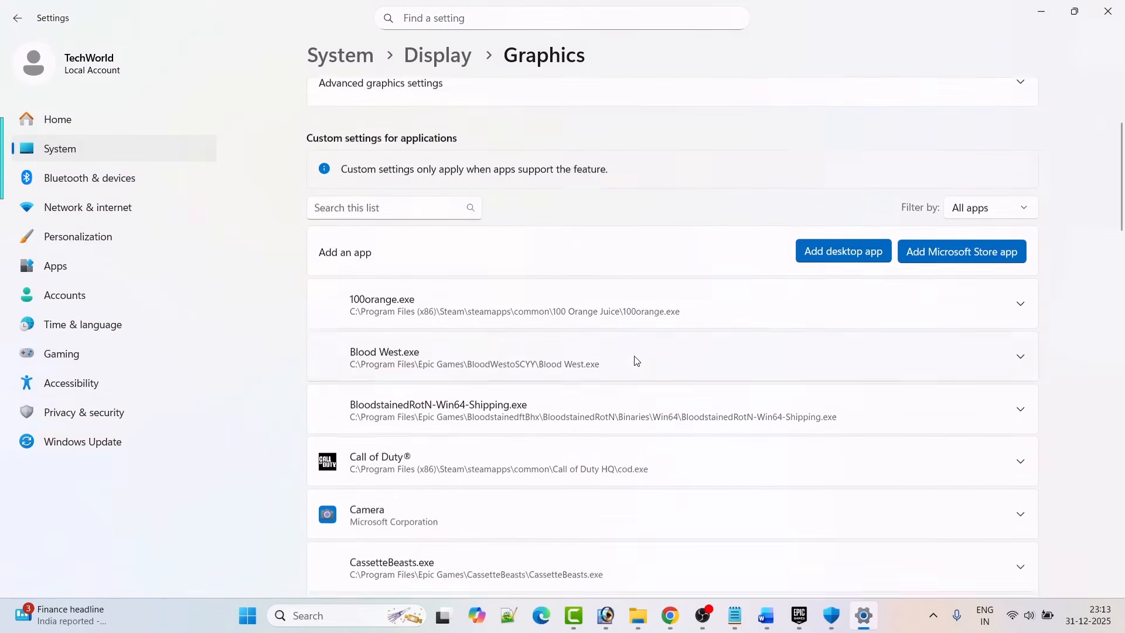
scroll(637, 357, "down", 2)
scroll(638, 357, "down", 1)
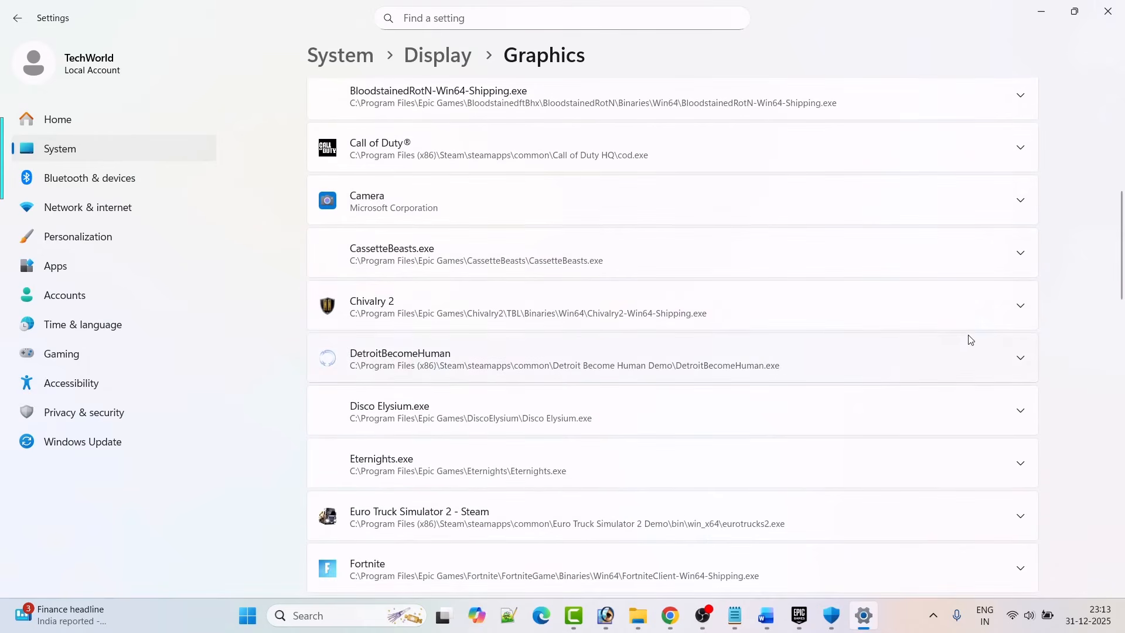
left_click(1021, 306)
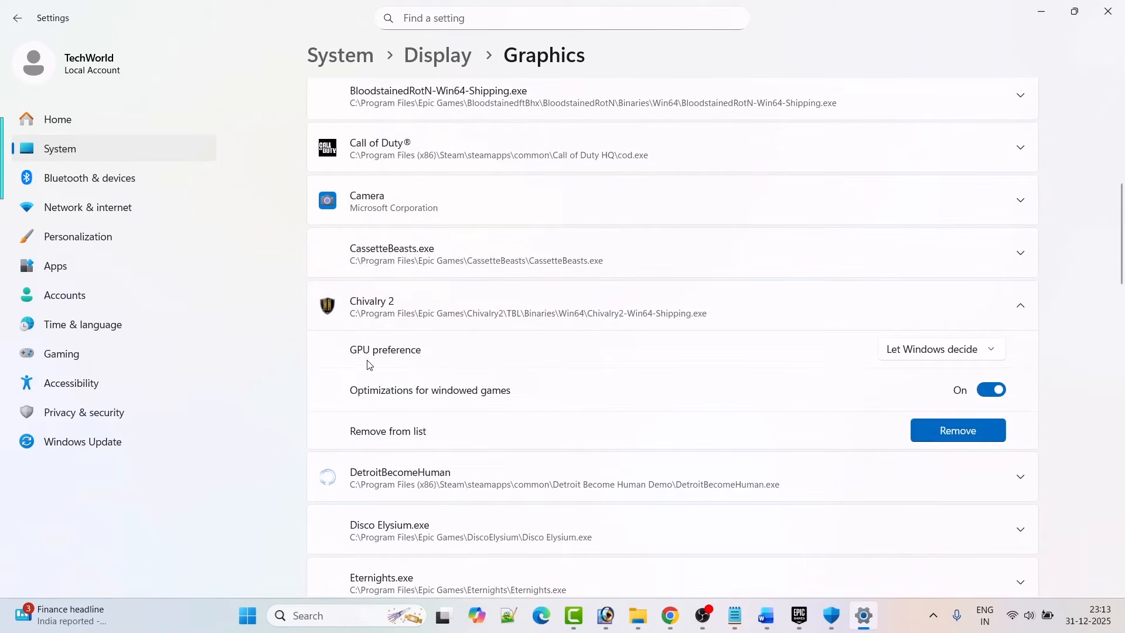
left_click(971, 350)
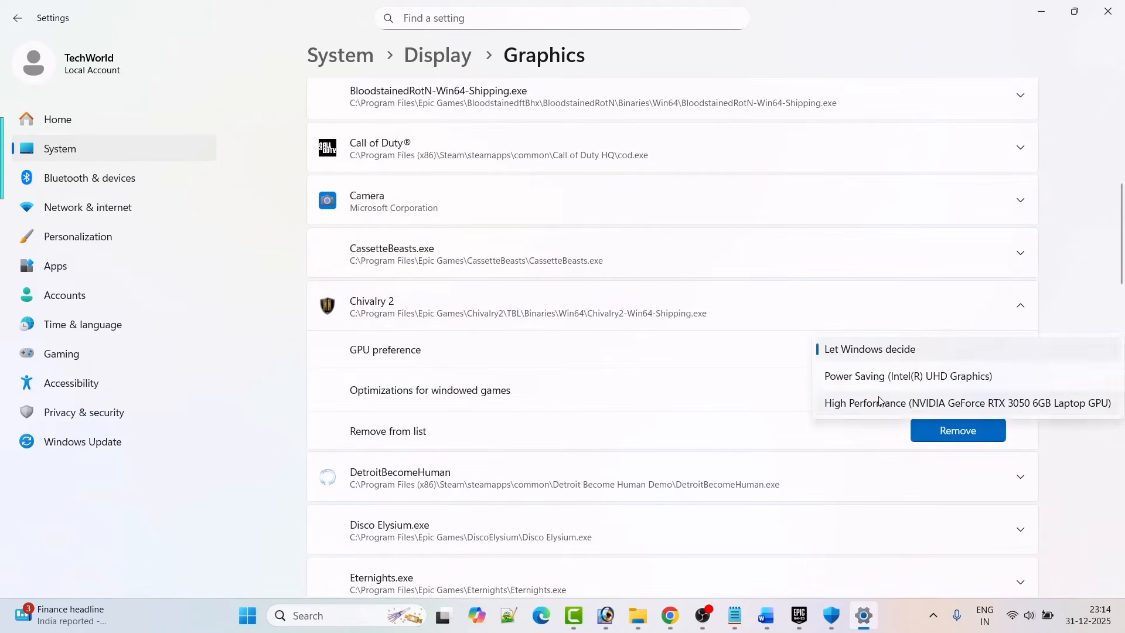
left_click(879, 400)
- Switch briefly to the Epic Games Launcher, return to the Word document and copy the Visual C++ download link under Fix 8
left_click(799, 615)
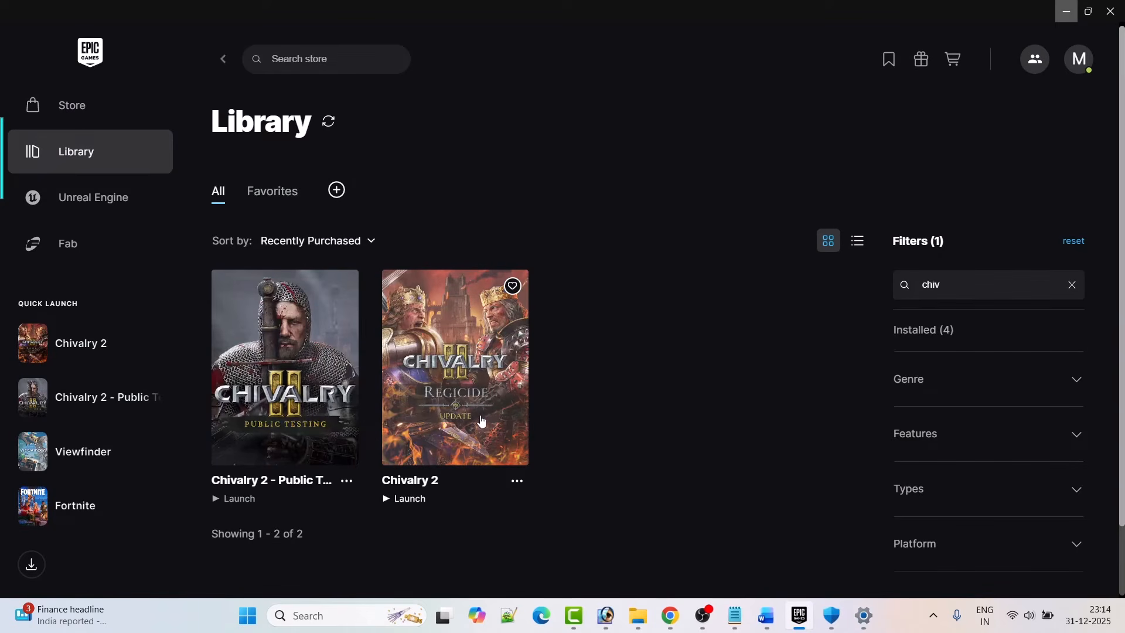
left_click(766, 615)
scroll(504, 453, "down", 5)
scroll(511, 452, "down", 1)
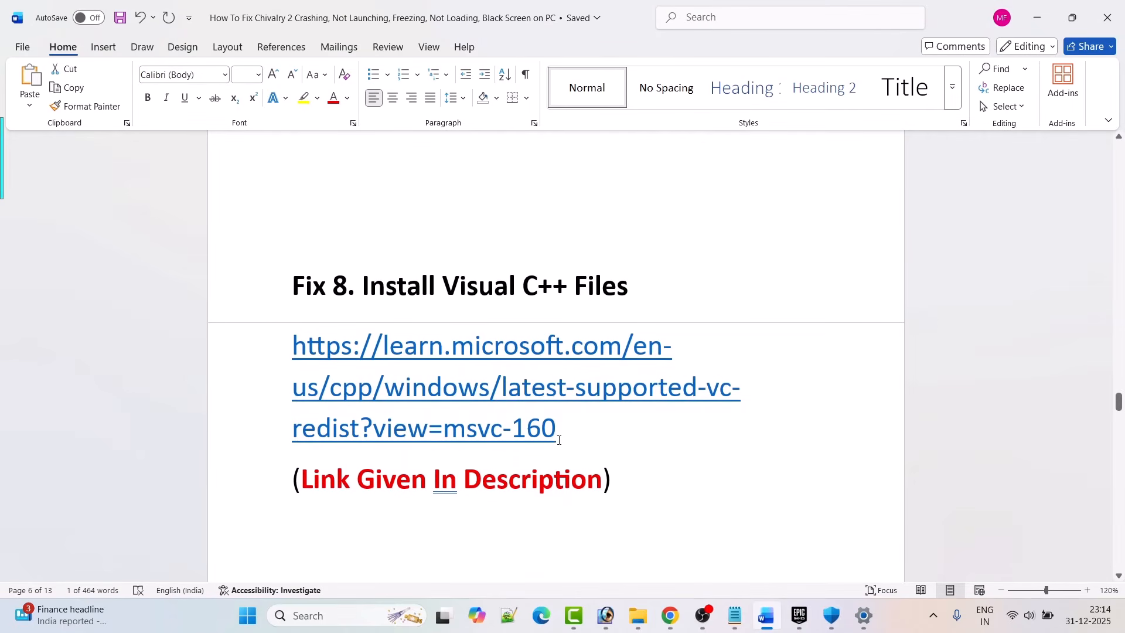
left_click_drag(558, 439, 287, 367)
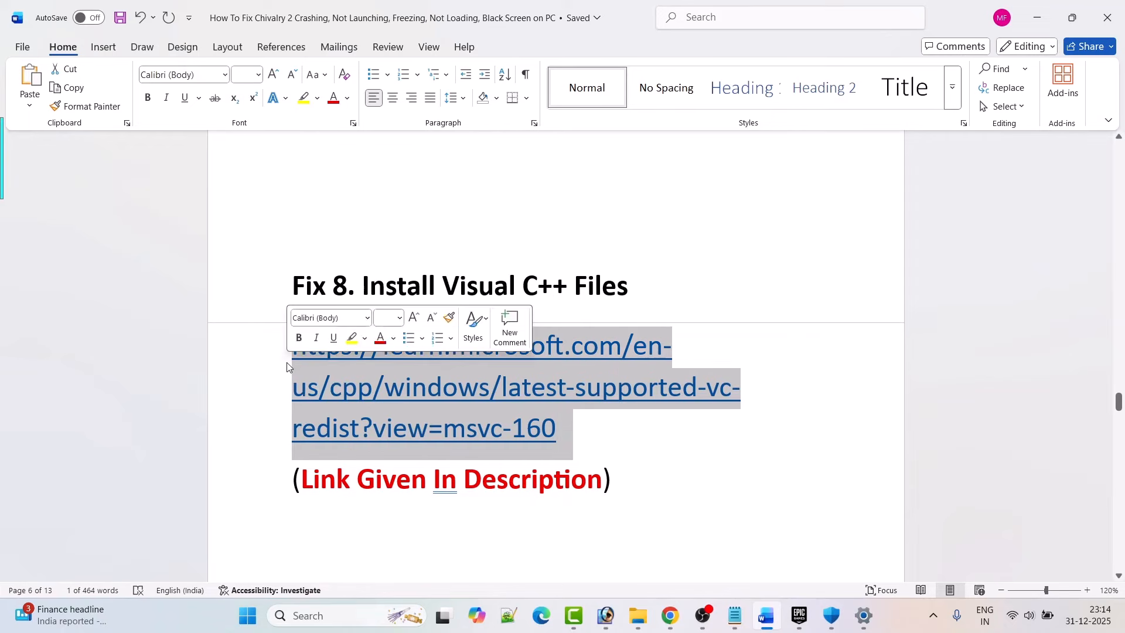
key("ctrl+c")
- Switch to the Microsoft Visual C++ Redistributable page in Chrome and download the X64 and X86 installers from the latest supported version table
key("alt+Tab")
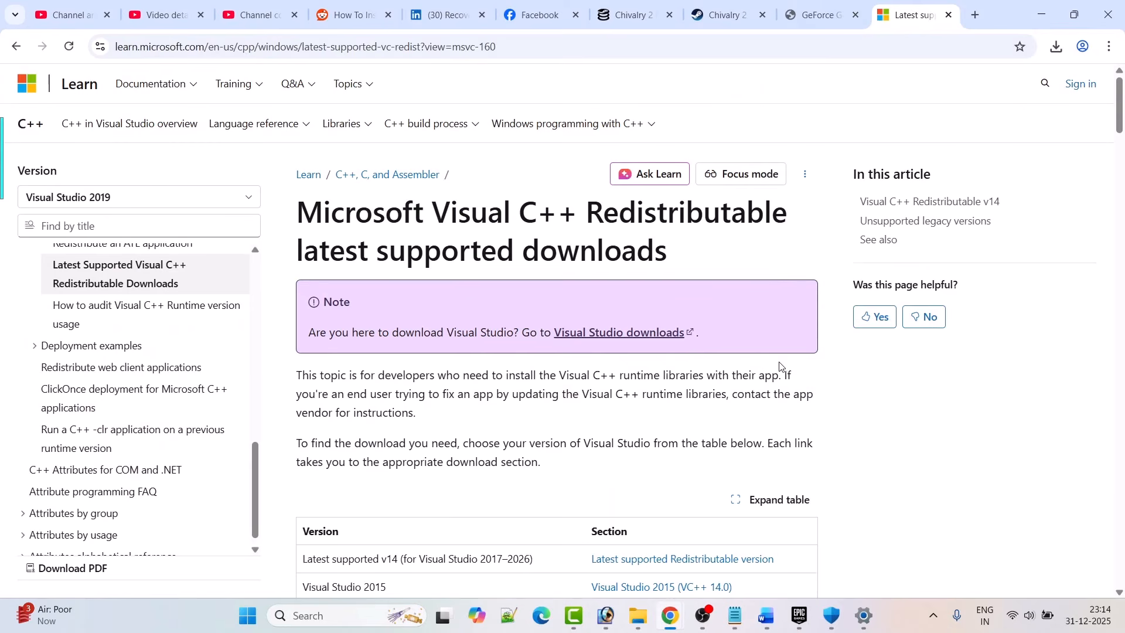
scroll(768, 353, "down", 15)
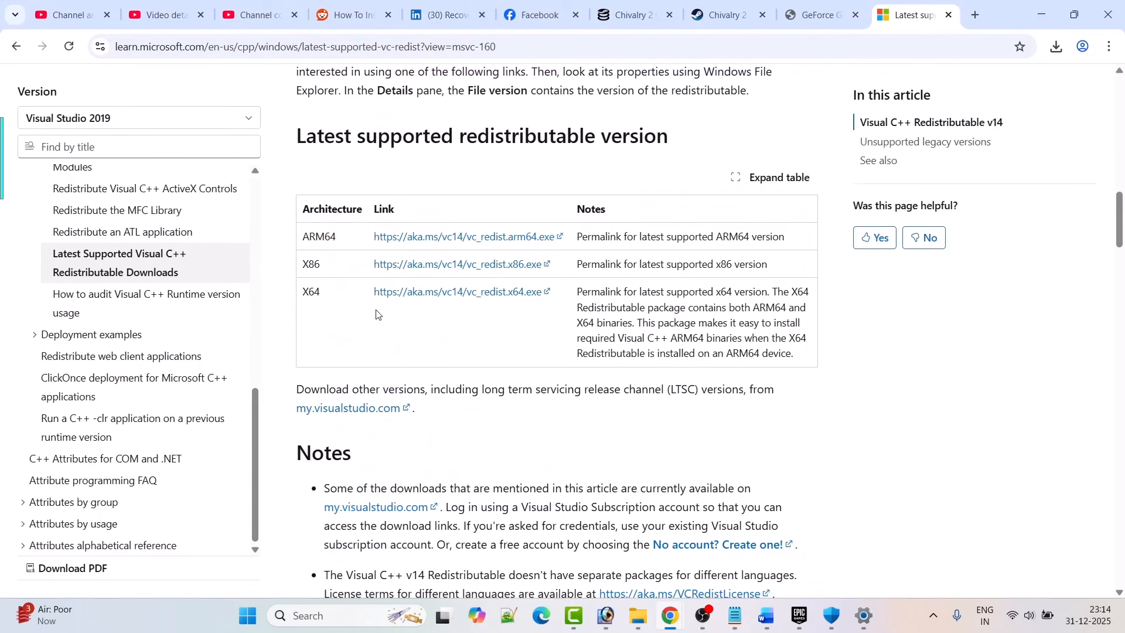
left_click(430, 296)
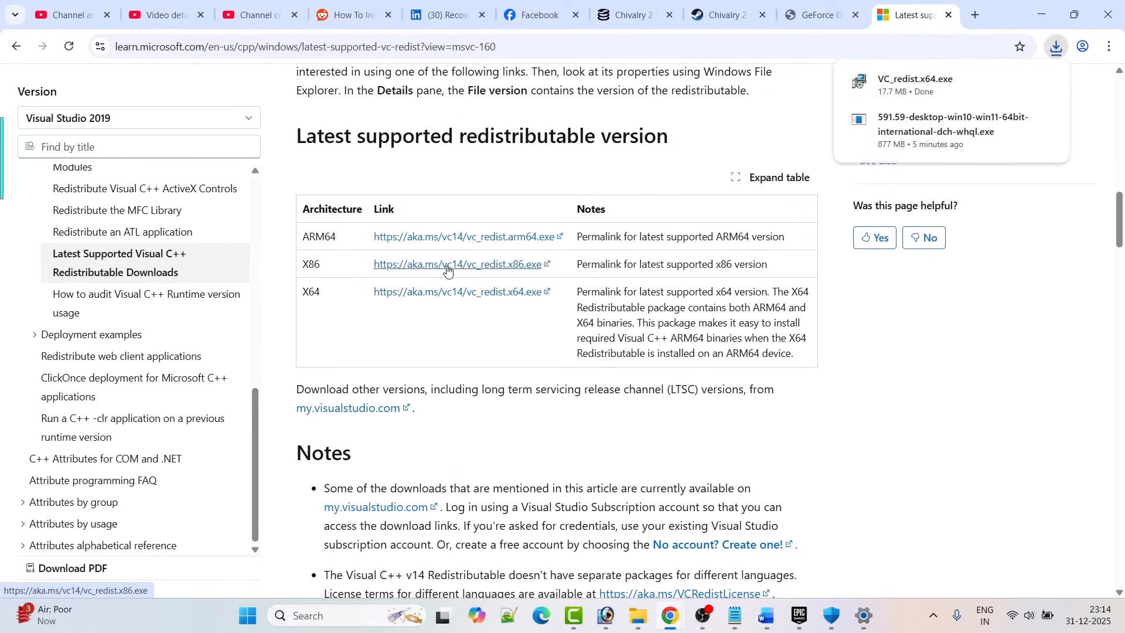
- Open the downloaded VC_redist.x64.exe and VC_redist.x86.exe setups to view their options, closing each without repairing or uninstalling
left_click(1057, 47)
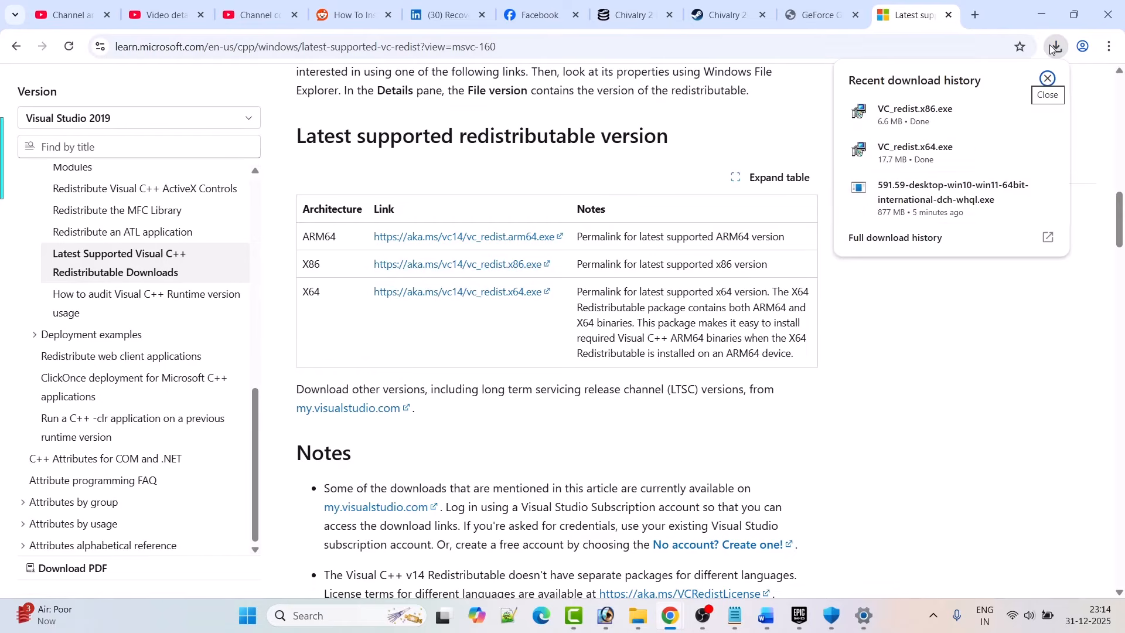
left_click(944, 157)
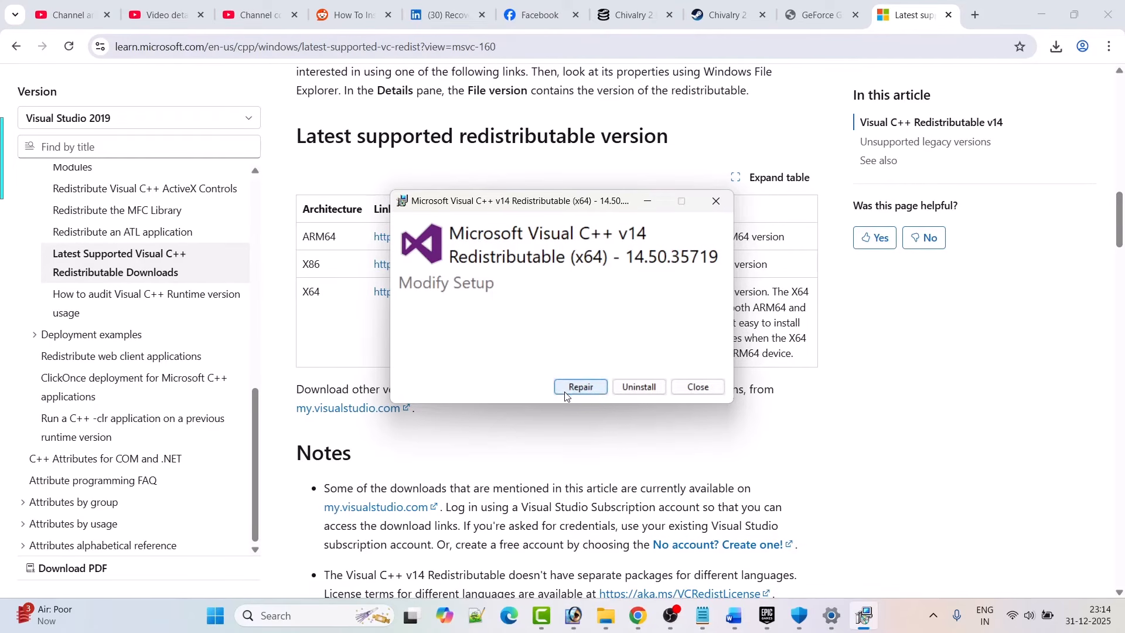
left_click(716, 201)
left_click(1057, 47)
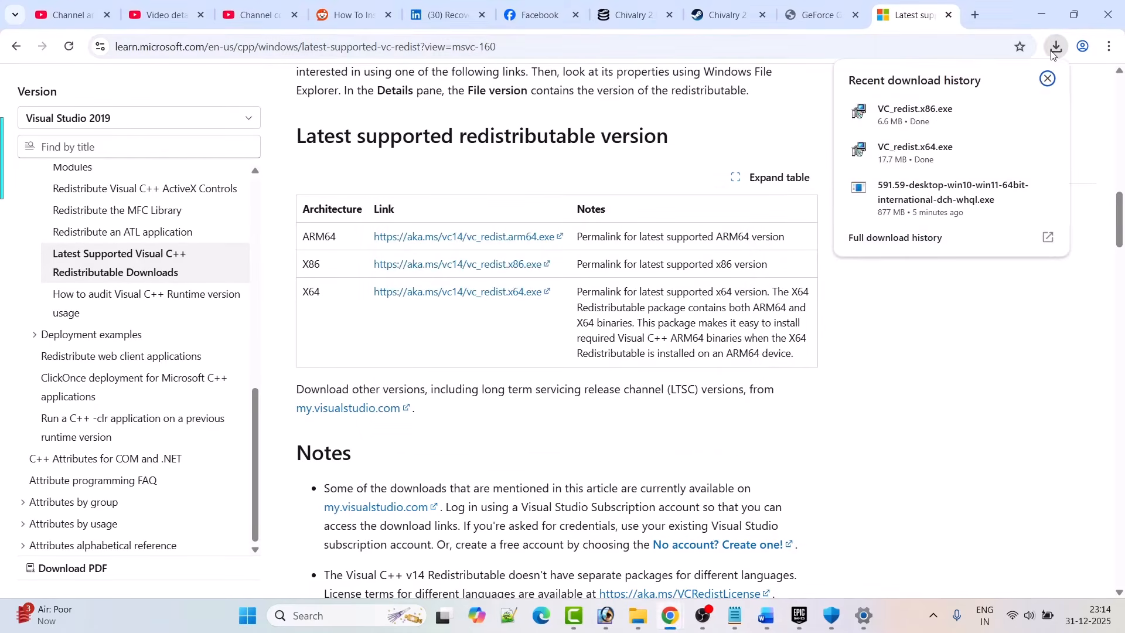
left_click(932, 121)
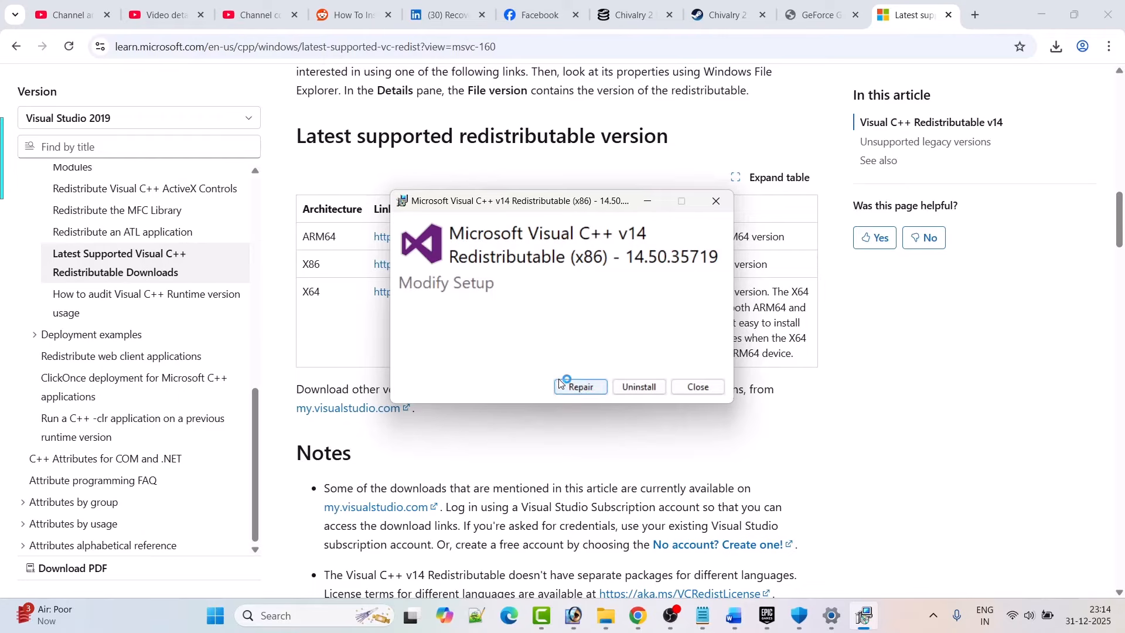
left_click(716, 200)
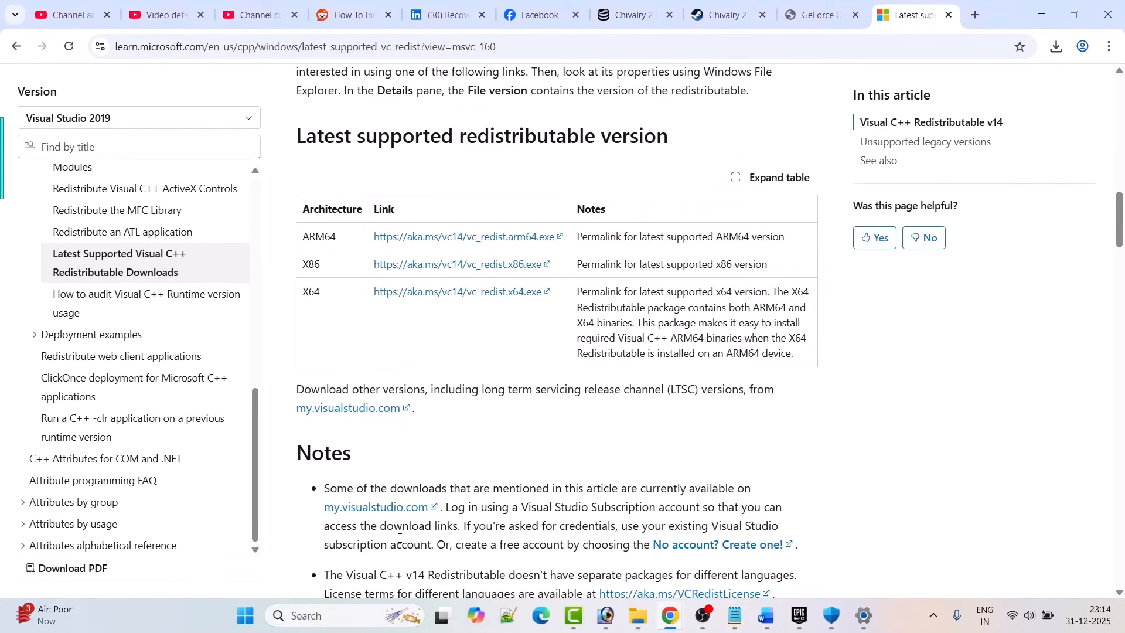
- Look at the Restart choice in the Windows power options without restarting the PC
left_click(264, 620)
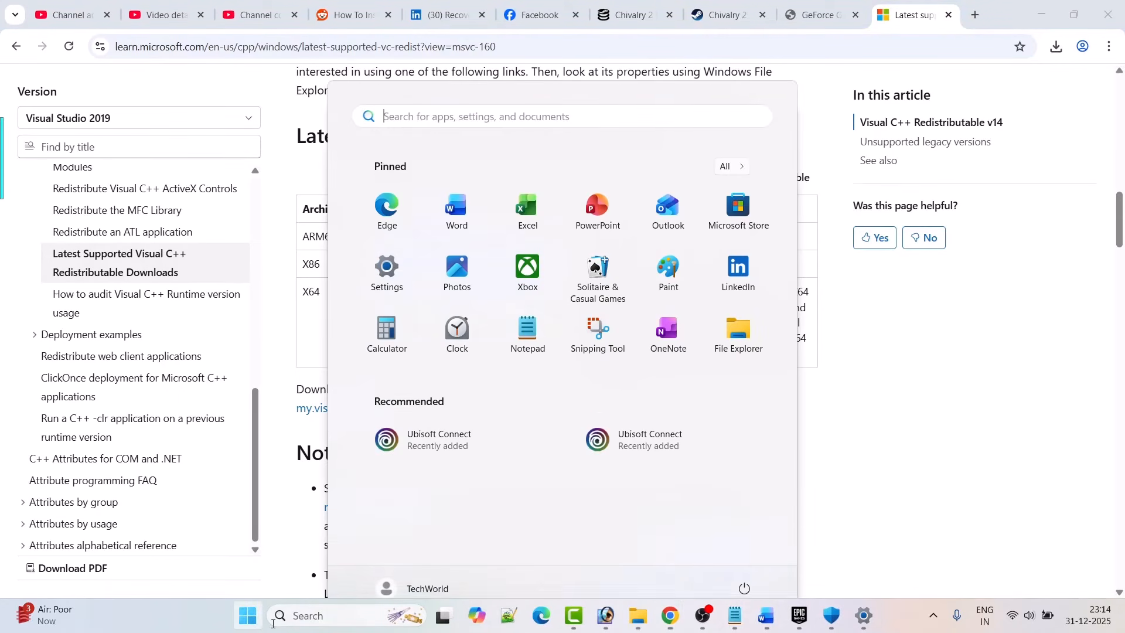
left_click(741, 569)
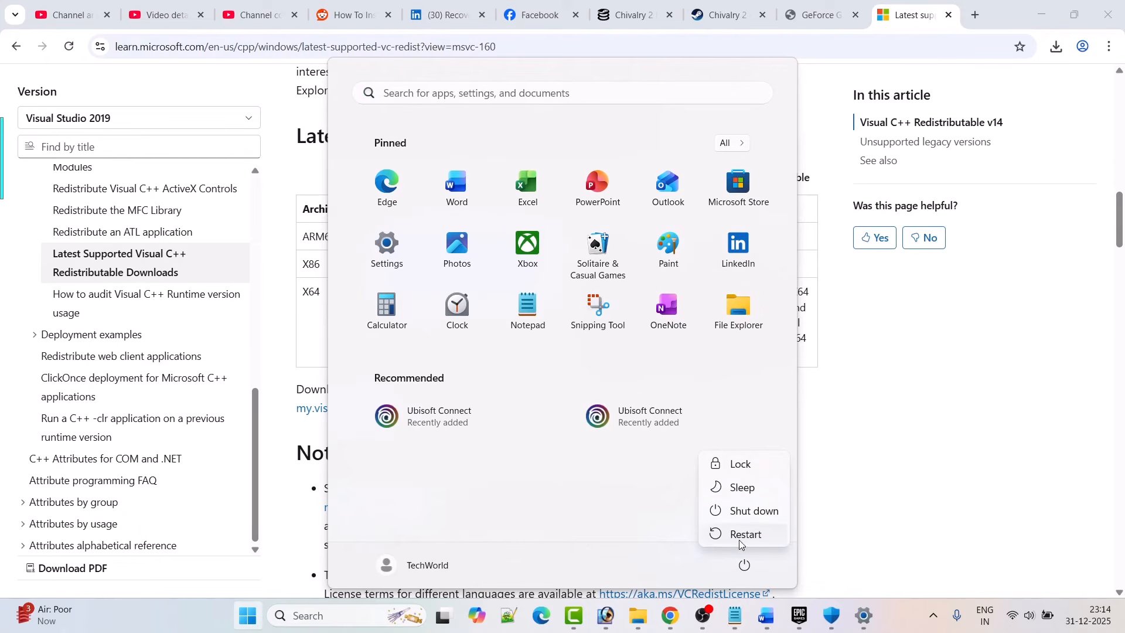
left_click(915, 546)
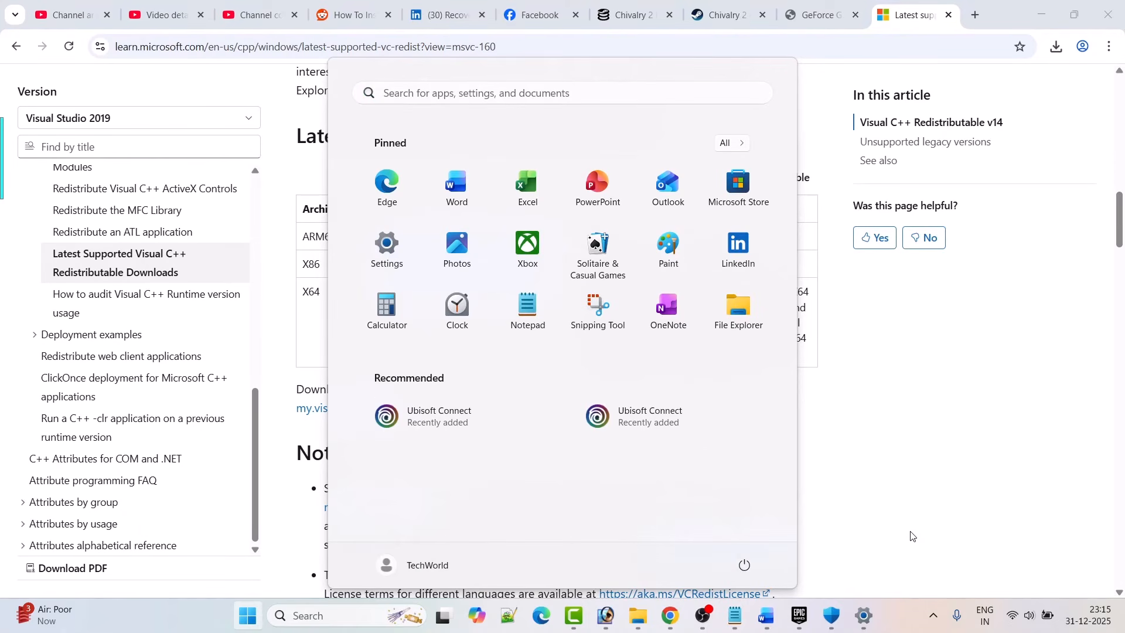
left_click(911, 532)
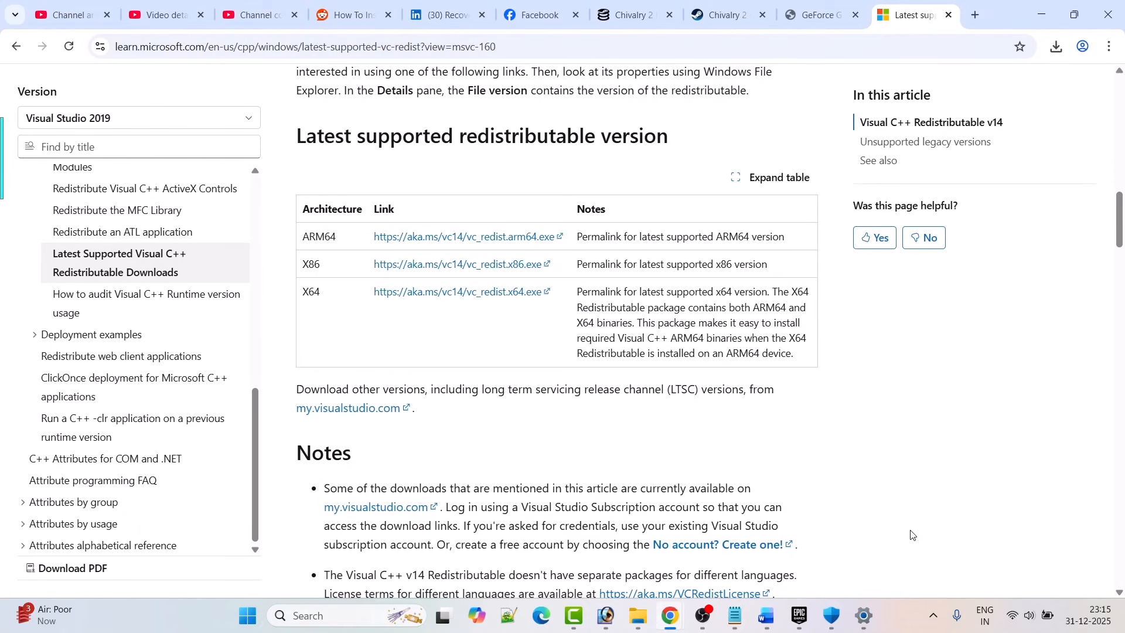
- Switch to the Epic Games Launcher and back to the Word document to read Fix 9 about deleting Chivalry 2 saved data
left_click(800, 616)
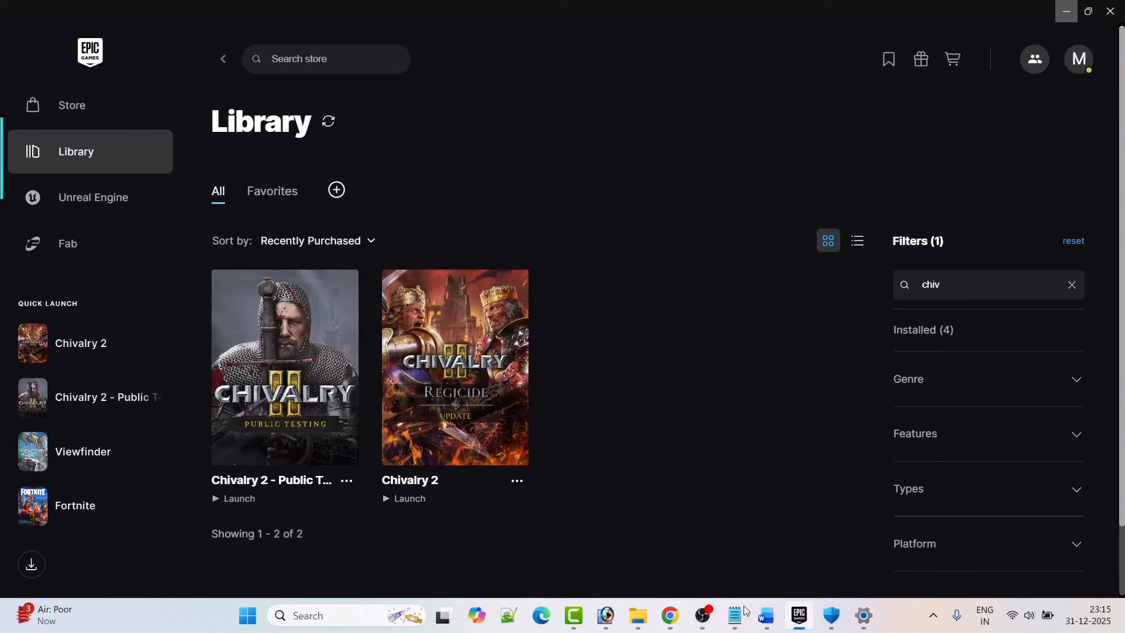
left_click(766, 616)
scroll(692, 430, "down", 5)
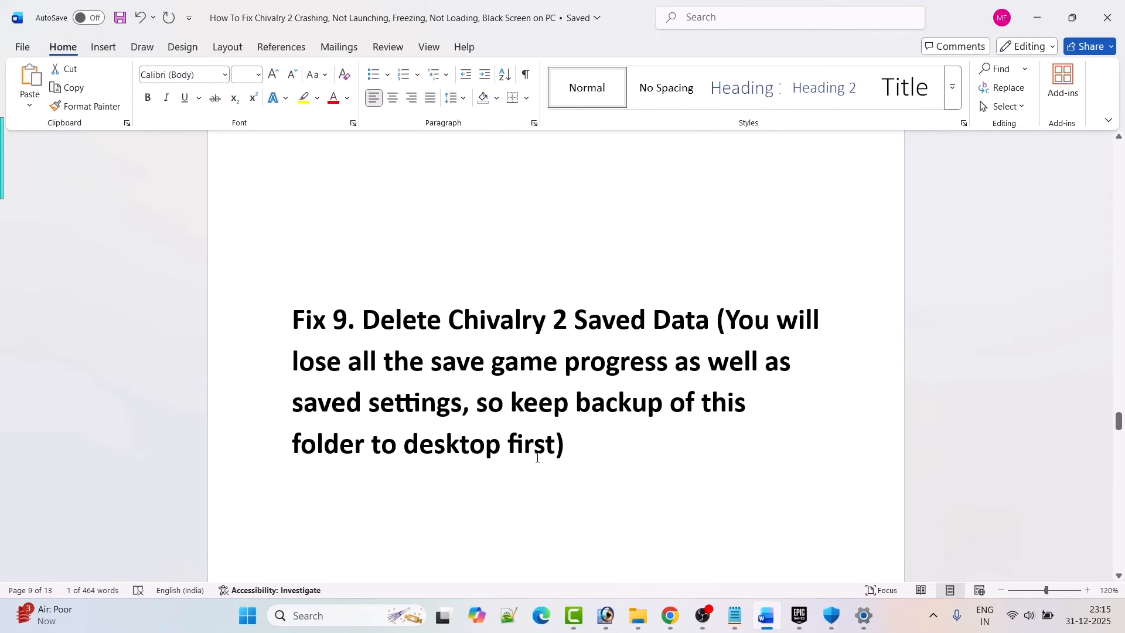
- Open File Explorer and go to the current user's profile folder under C:\Users
key("super+e")
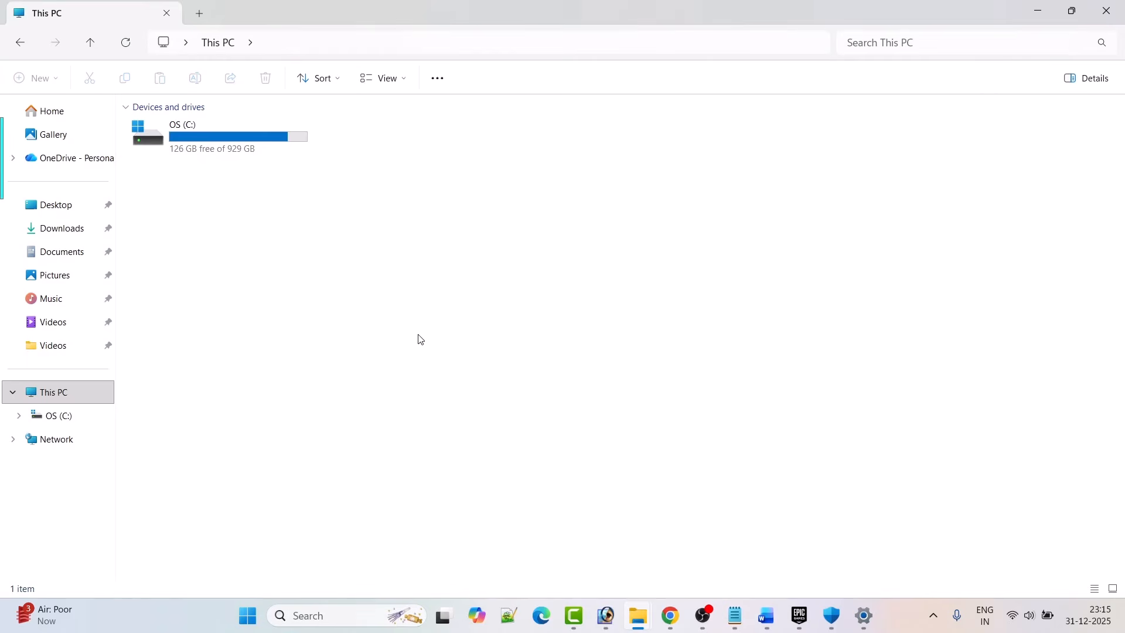
double_click(242, 133)
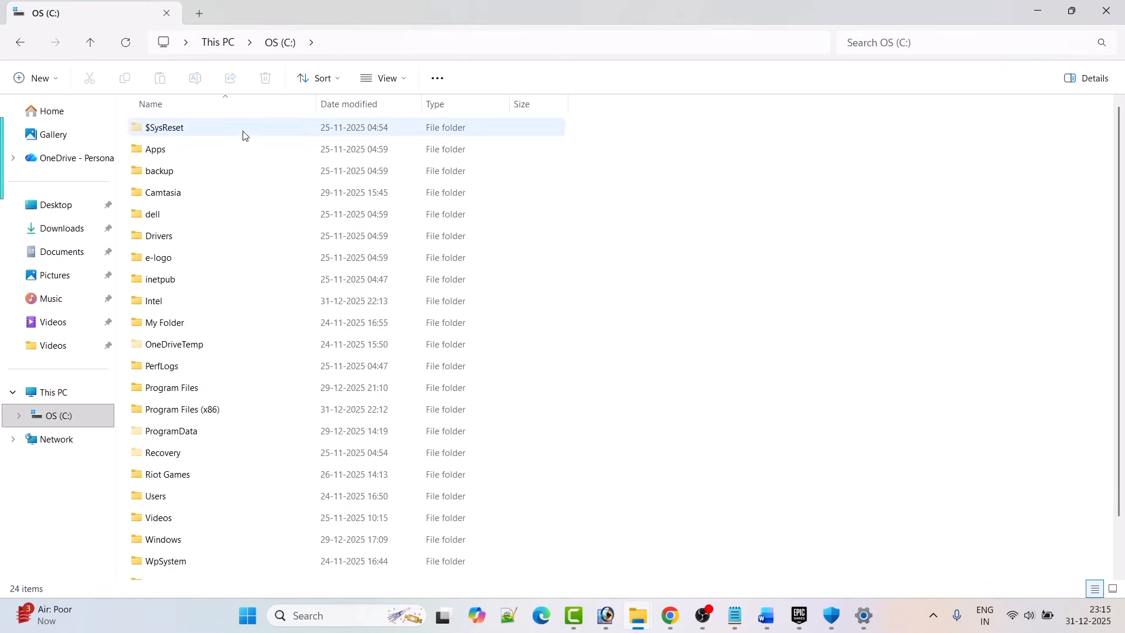
double_click(179, 503)
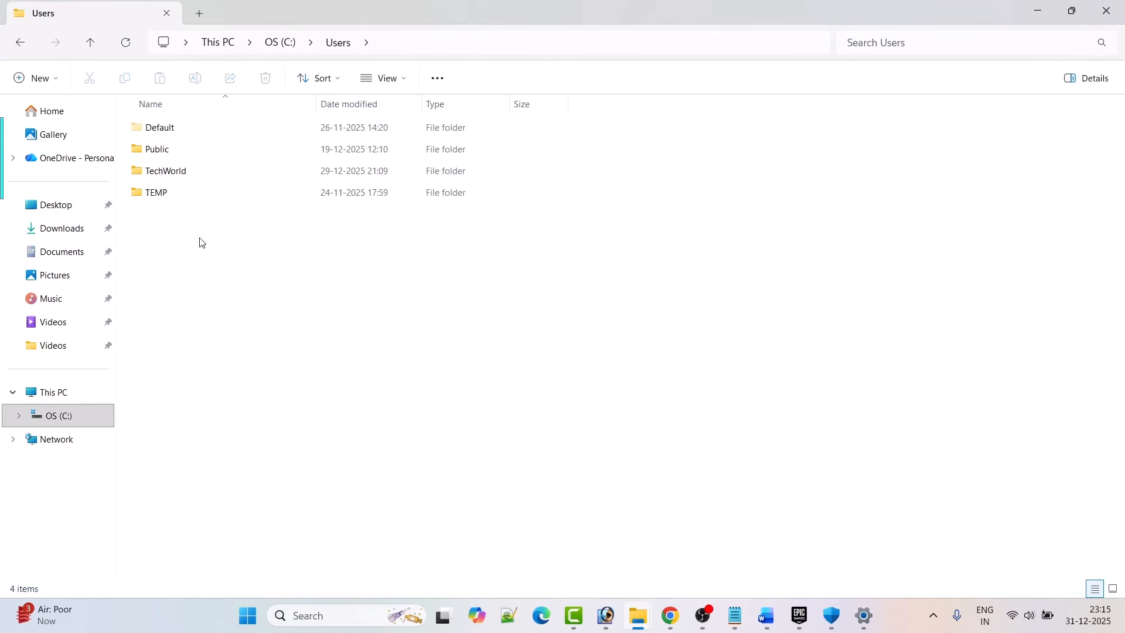
double_click(197, 175)
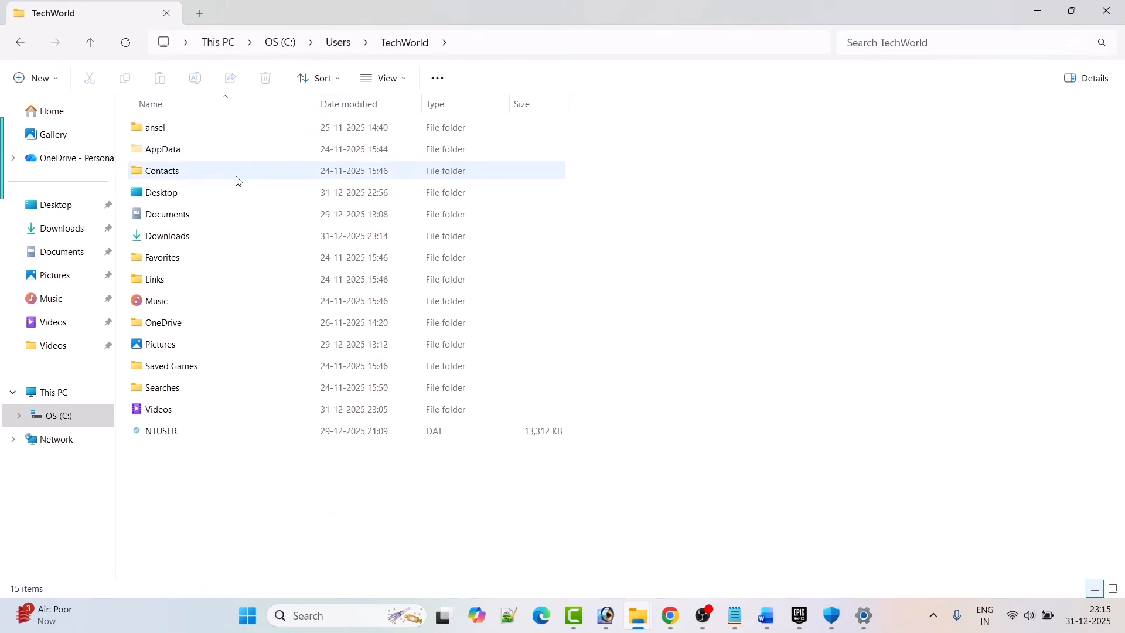
- Make sure hidden items are shown in the profile folder and open AppData\Local
left_click(404, 85)
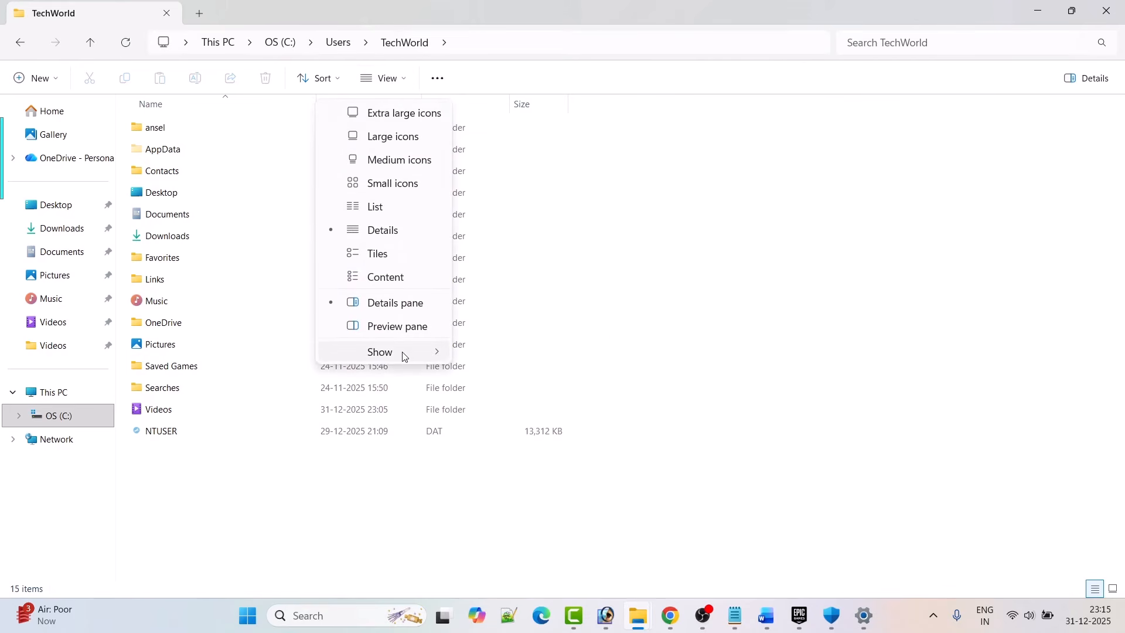
mouse_move(405, 352)
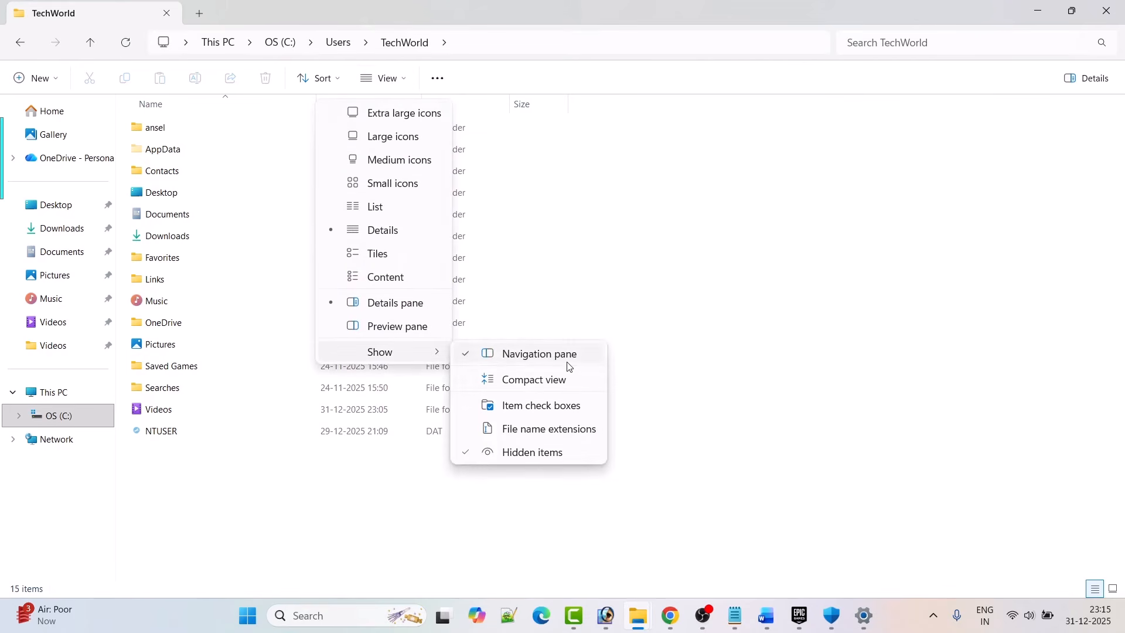
left_click(559, 456)
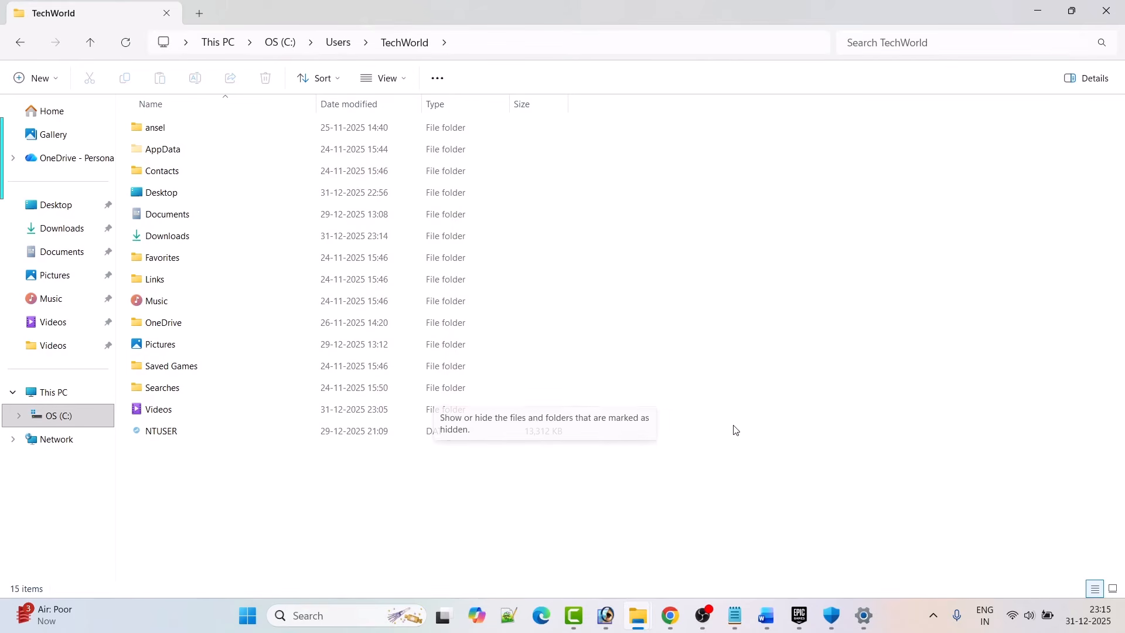
double_click(167, 150)
double_click(170, 131)
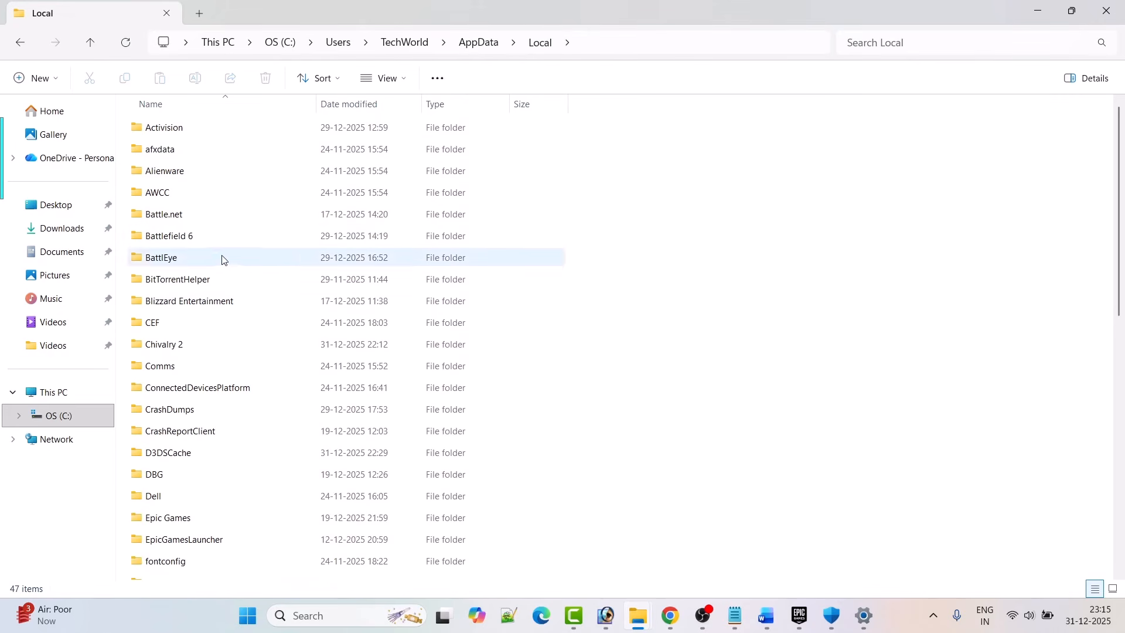
- Copy the Chivalry 2 folder in AppData\Local to the clipboard for a backup
left_click(189, 352)
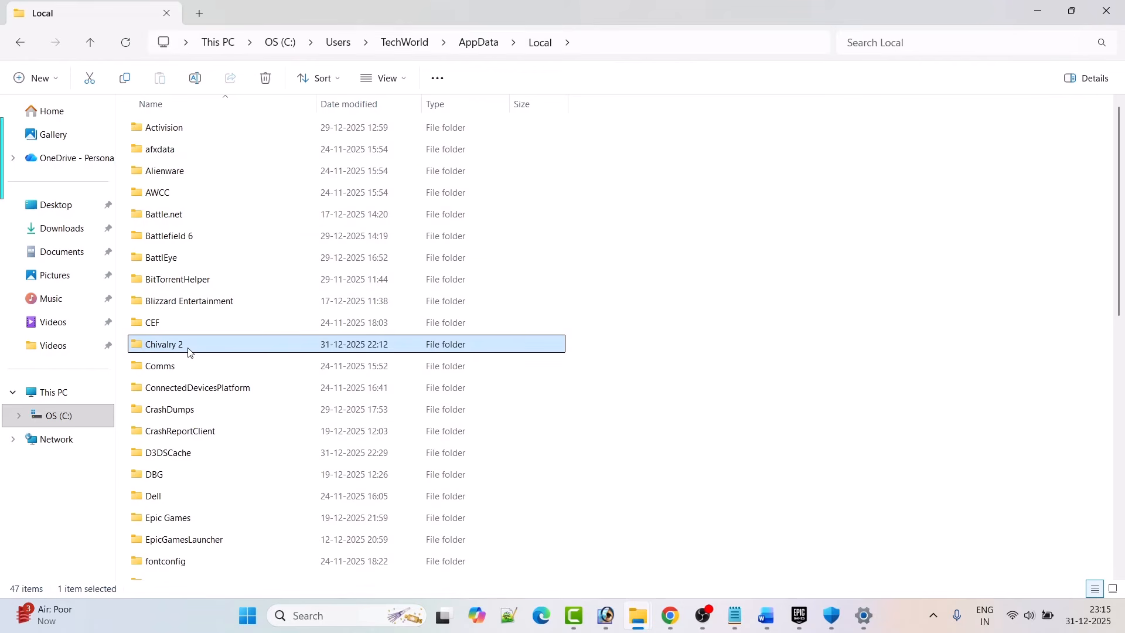
right_click(197, 347)
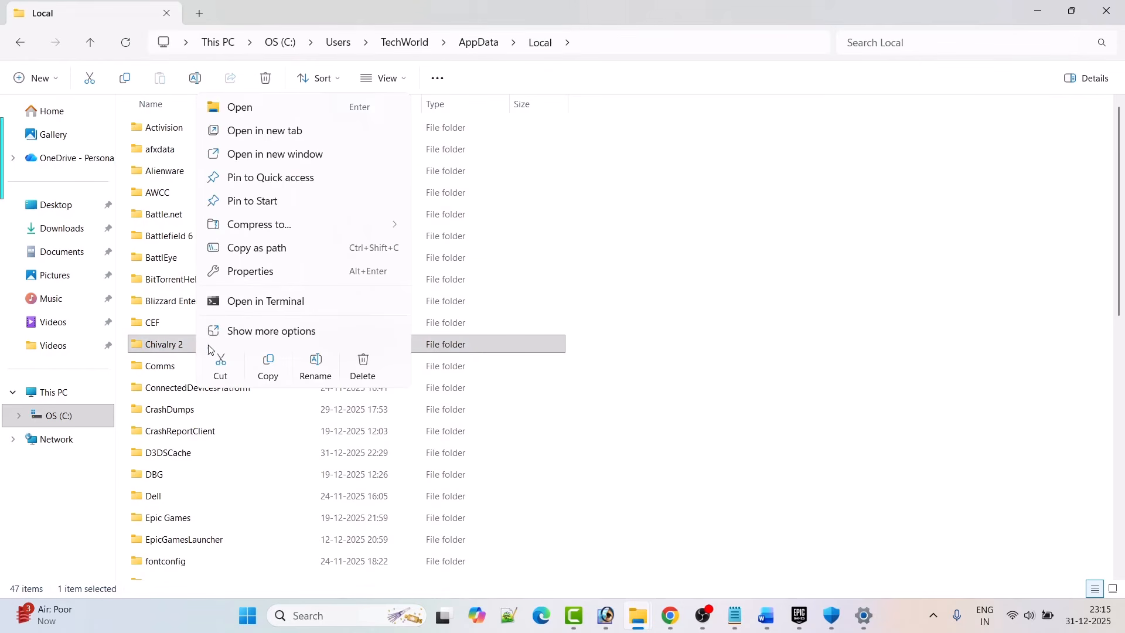
left_click(268, 369)
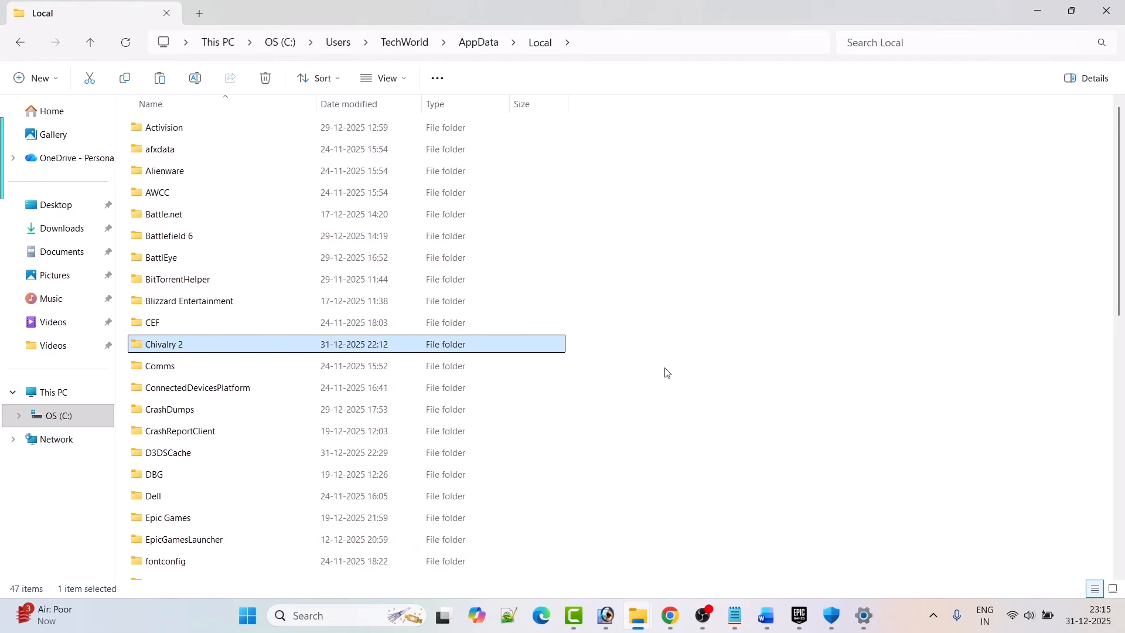
- Delete the Chivalry 2 folder from AppData\Local and switch to the Epic Games Launcher
right_click(194, 348)
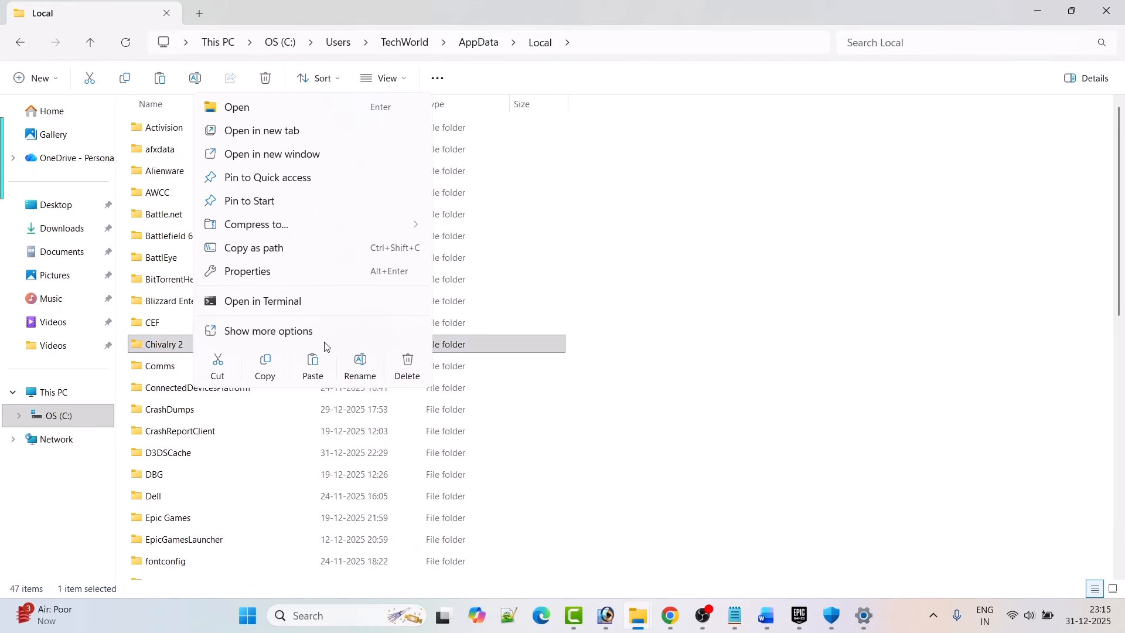
left_click(408, 373)
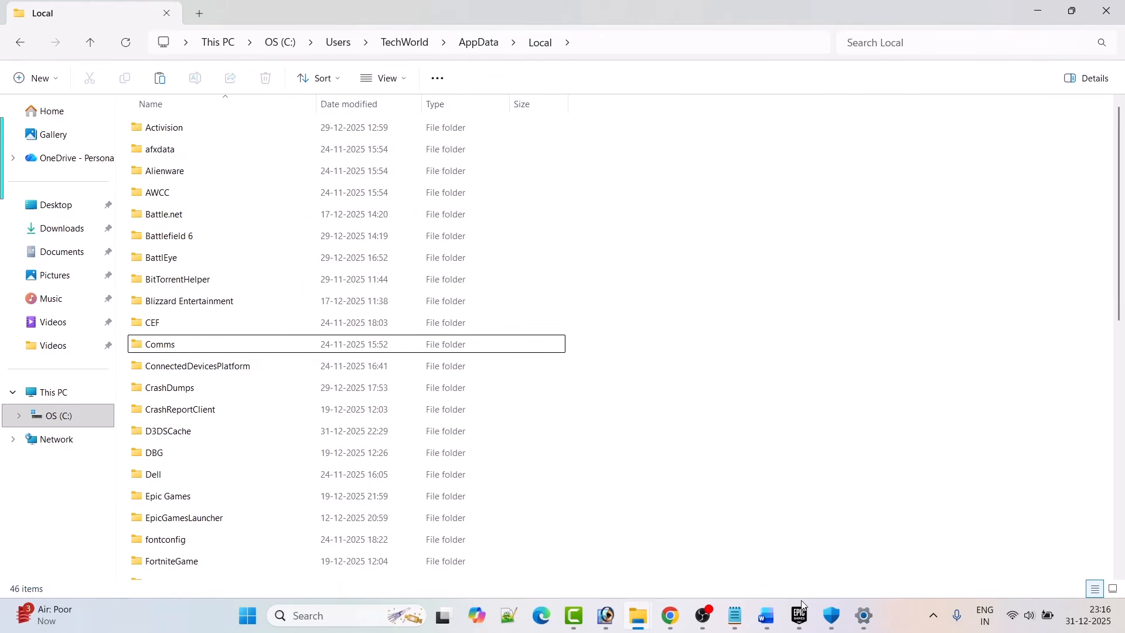
left_click(800, 617)
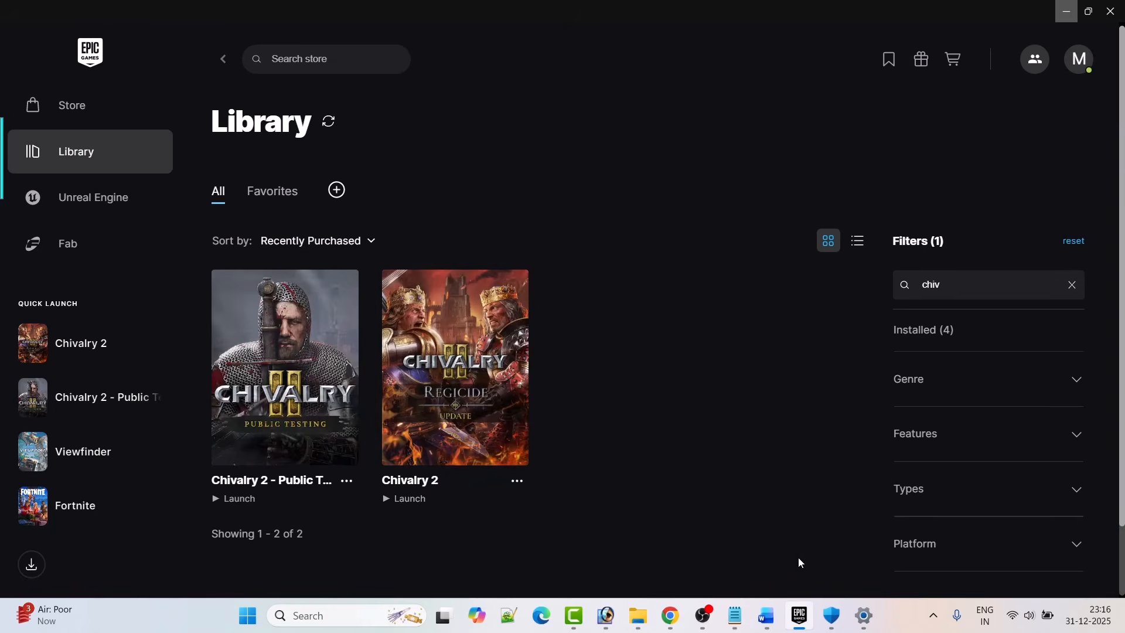
- Switch to the Word guide and read Fix 10 on disabling the Discord, Nvidia and other in-game overlays
left_click(765, 618)
scroll(569, 381, "down", 10)
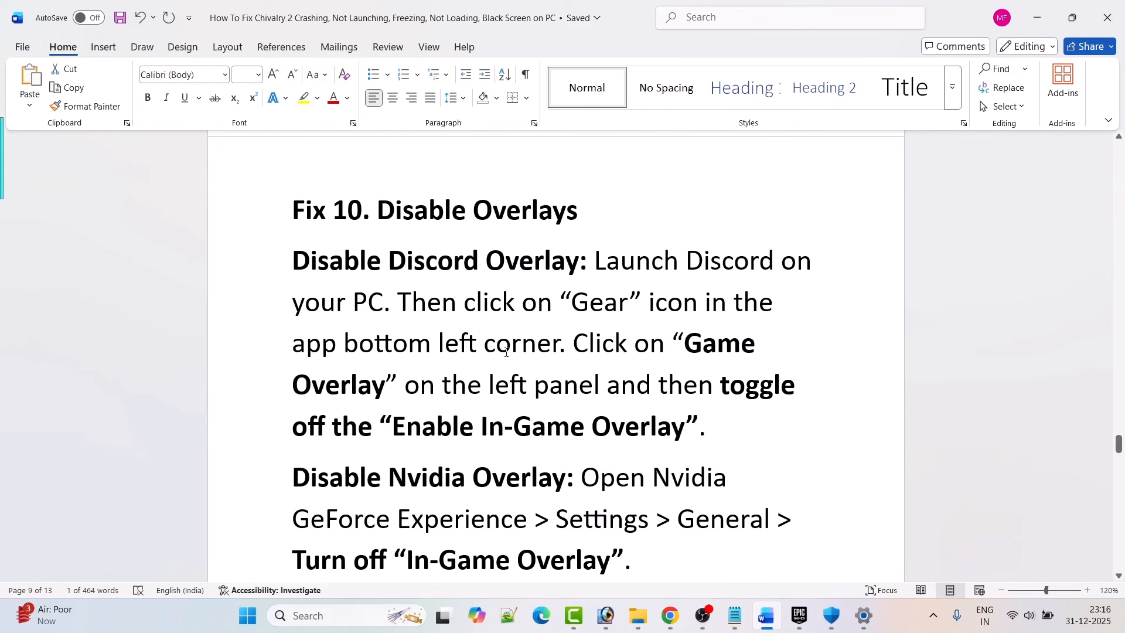
scroll(556, 344, "down", 3)
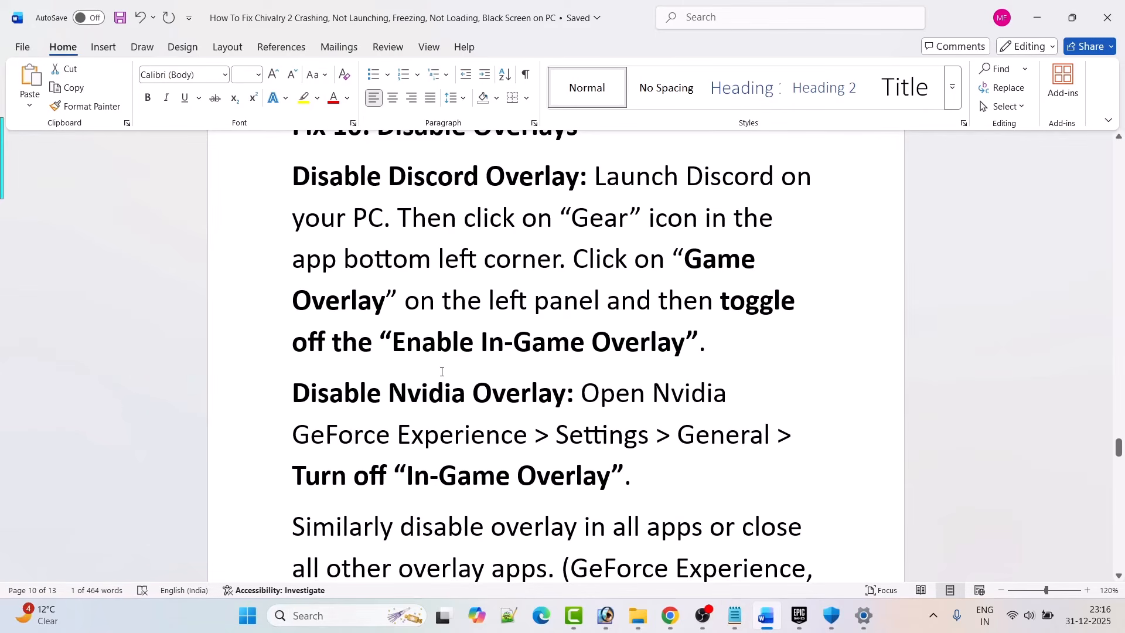
scroll(700, 357, "down", 4)
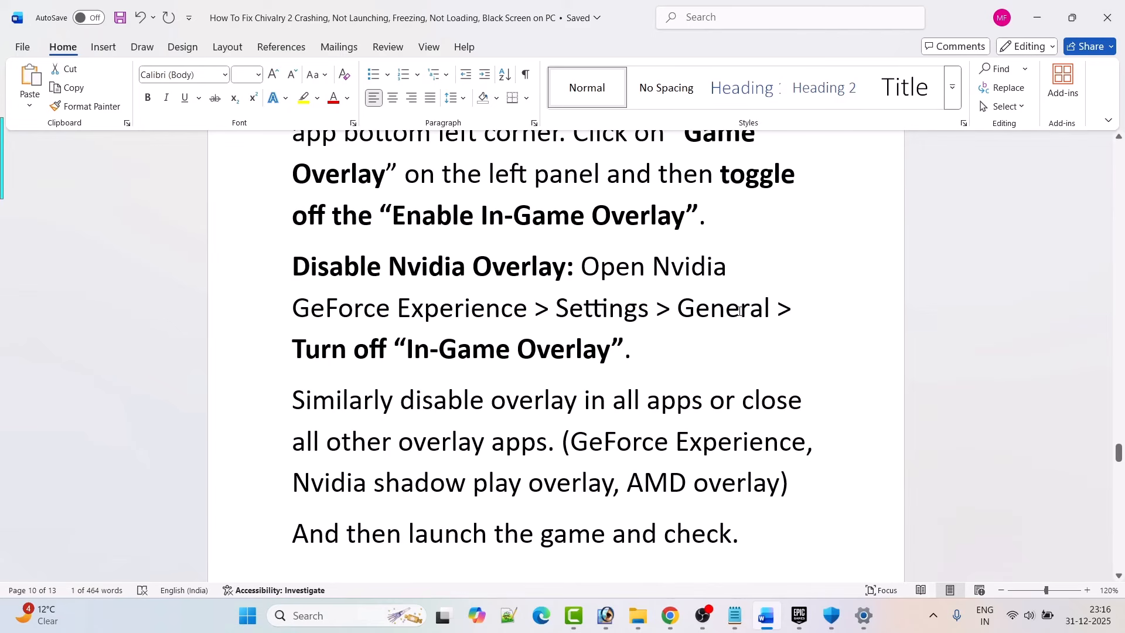
scroll(616, 354, "down", 2)
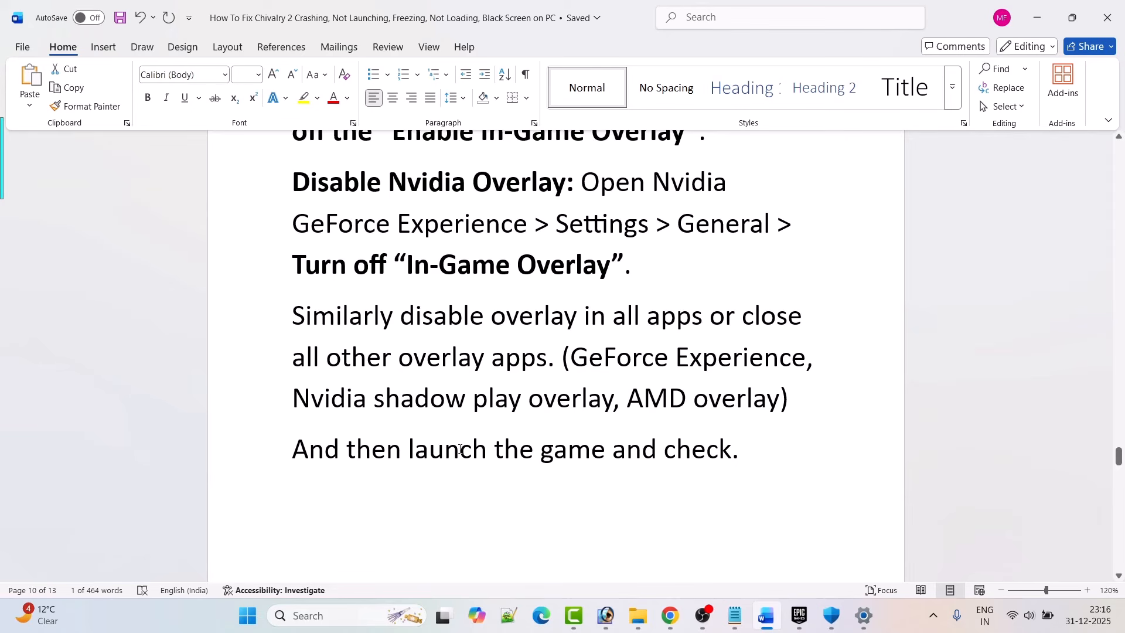
- Read Fix 11 on closing conflicting or unnecessary programs, continuing to the Fix 12 heading in the guide
scroll(750, 464, "down", 8)
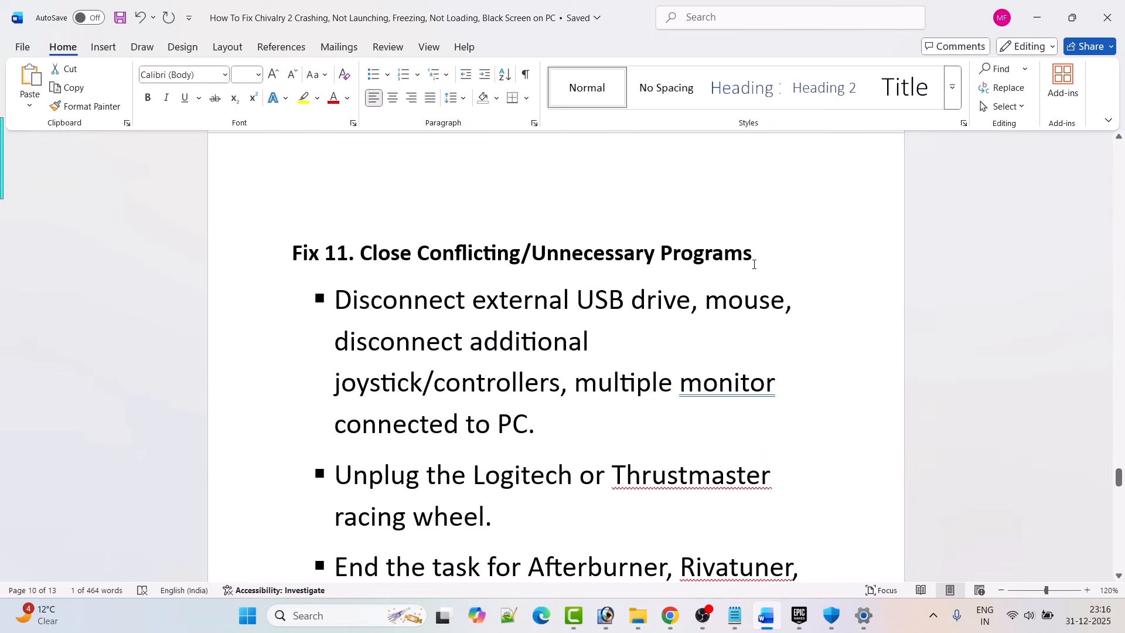
scroll(754, 265, "down", 1)
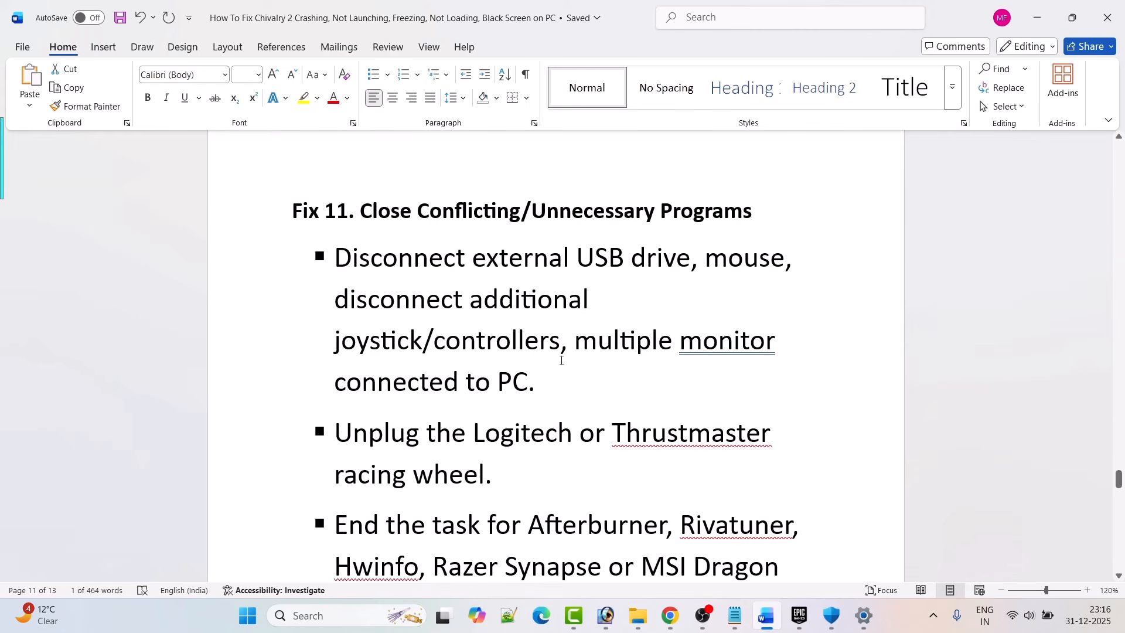
scroll(504, 408, "down", 3)
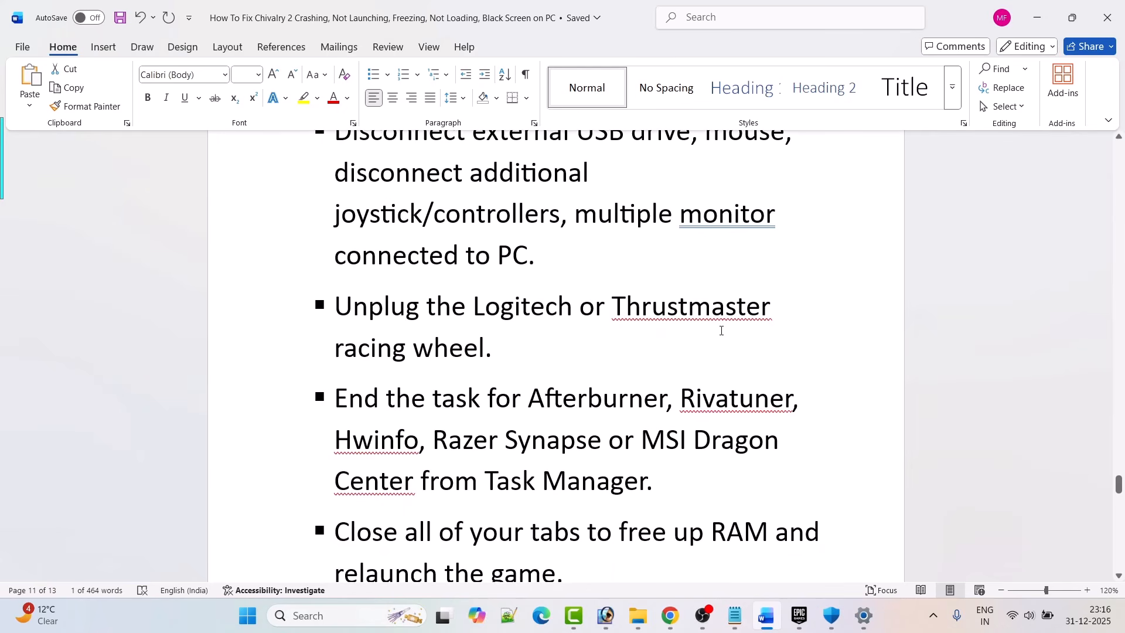
scroll(455, 341, "down", 2)
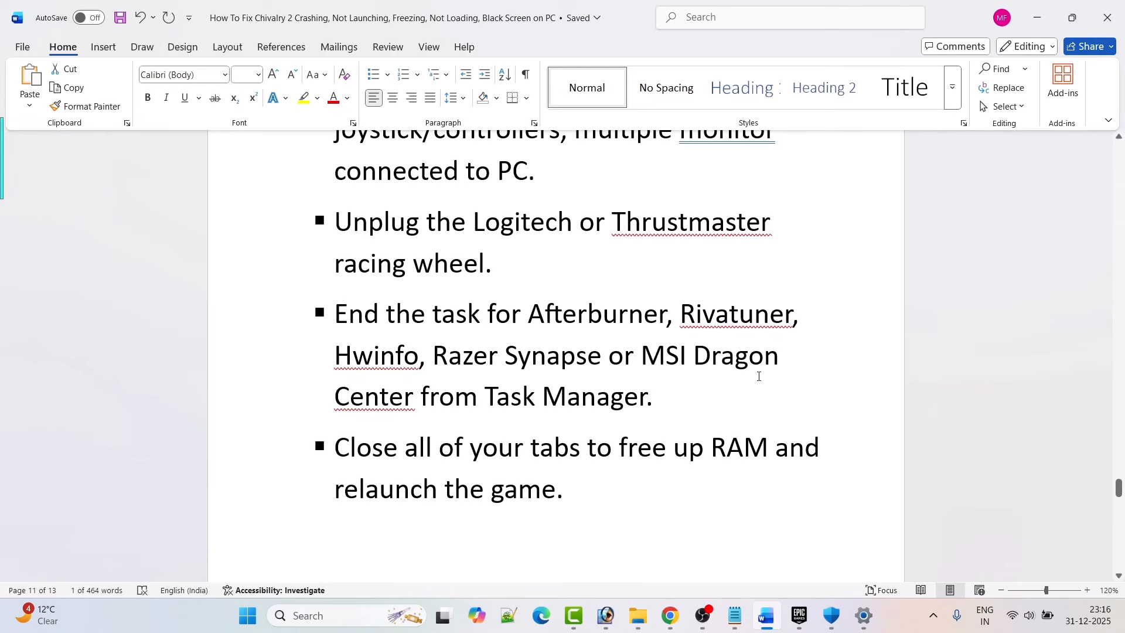
scroll(664, 401, "down", 3)
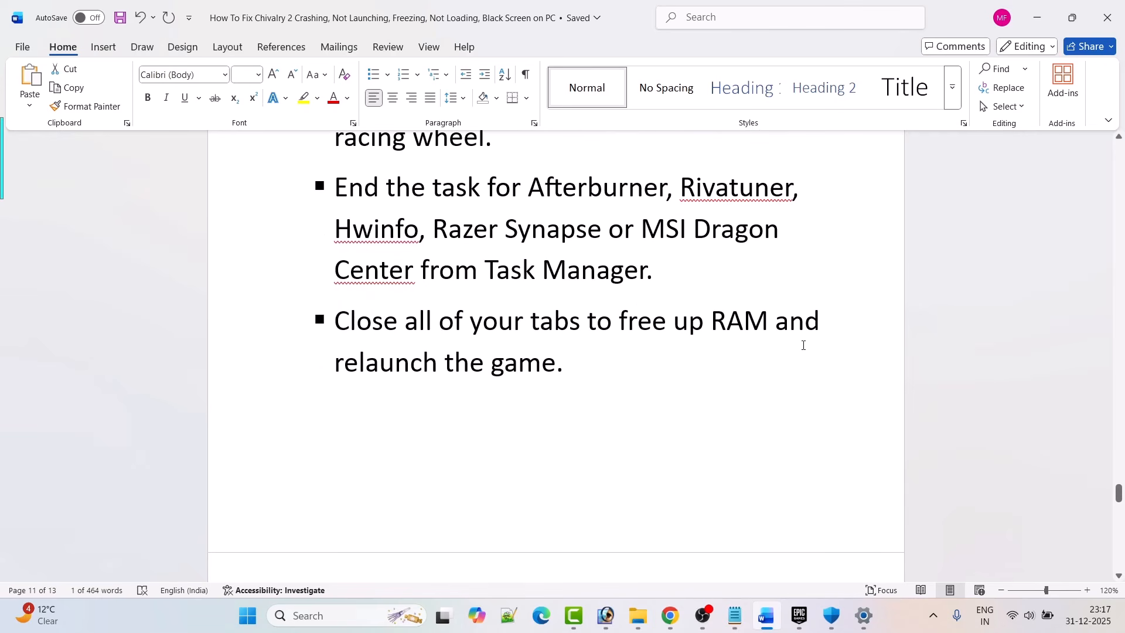
scroll(624, 364, "down", 5)
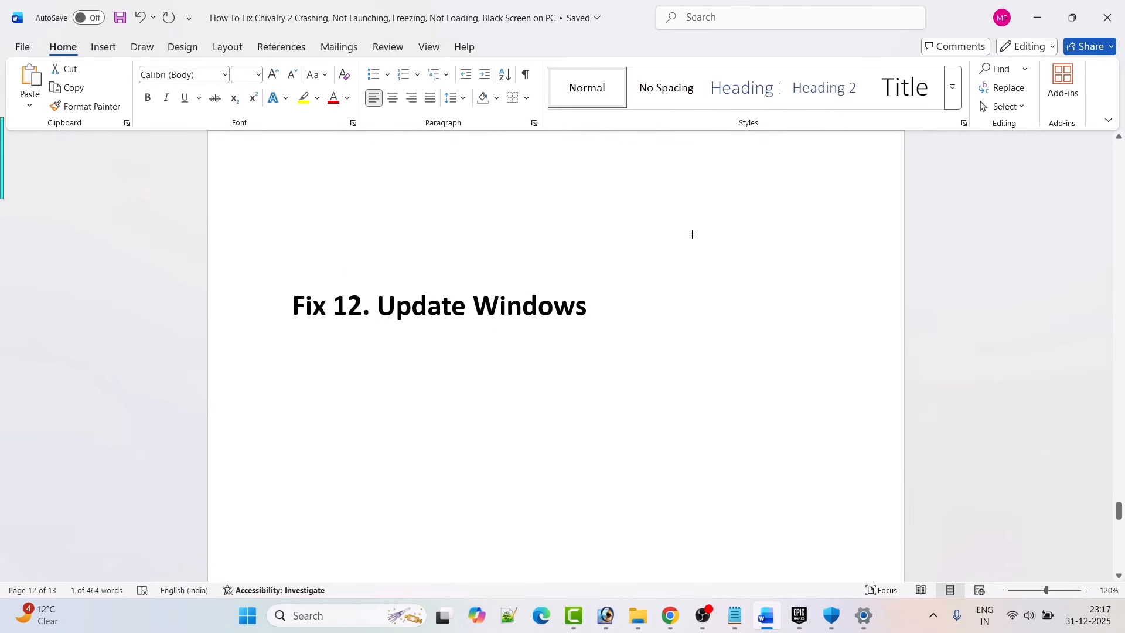
- Open Windows Update in the Windows Settings and check for updates
left_click(248, 615)
left_click(394, 260)
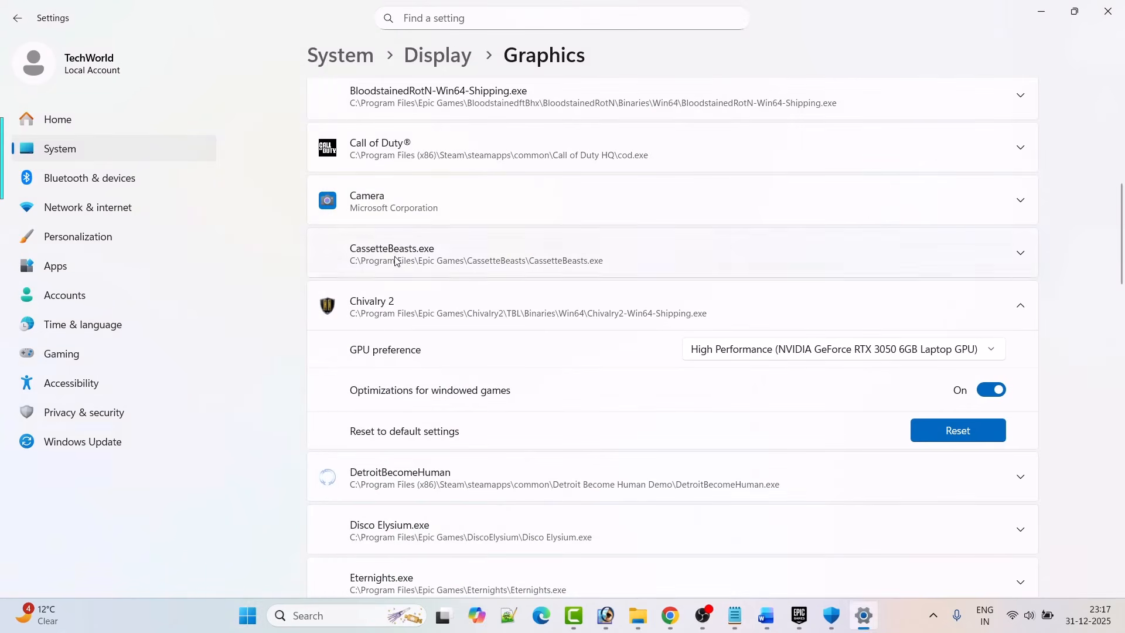
left_click(106, 447)
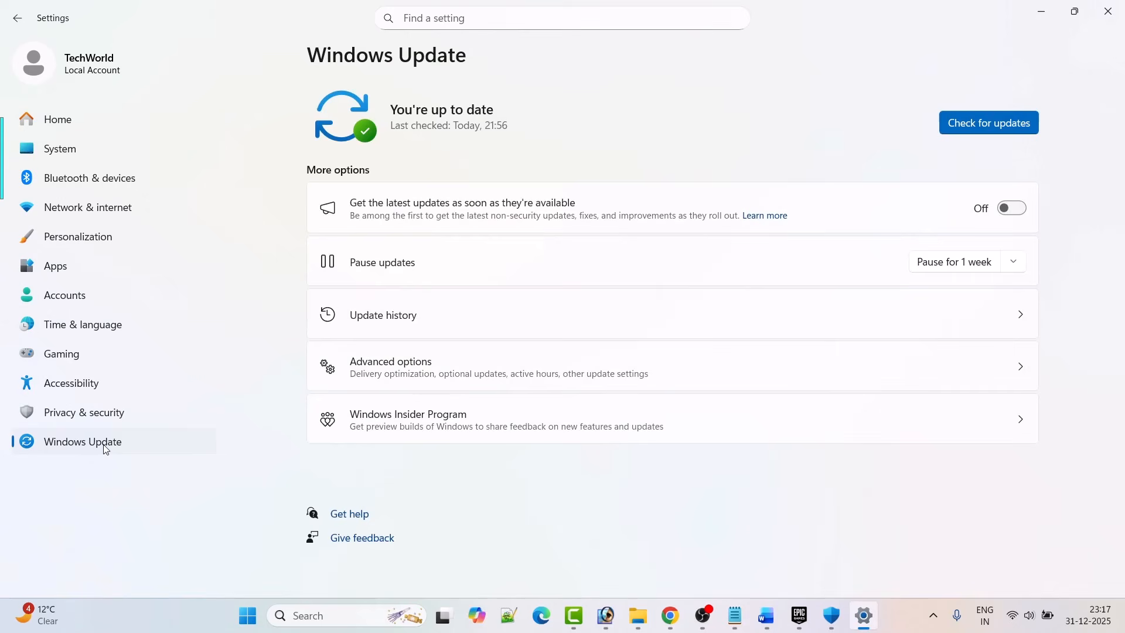
left_click(990, 122)
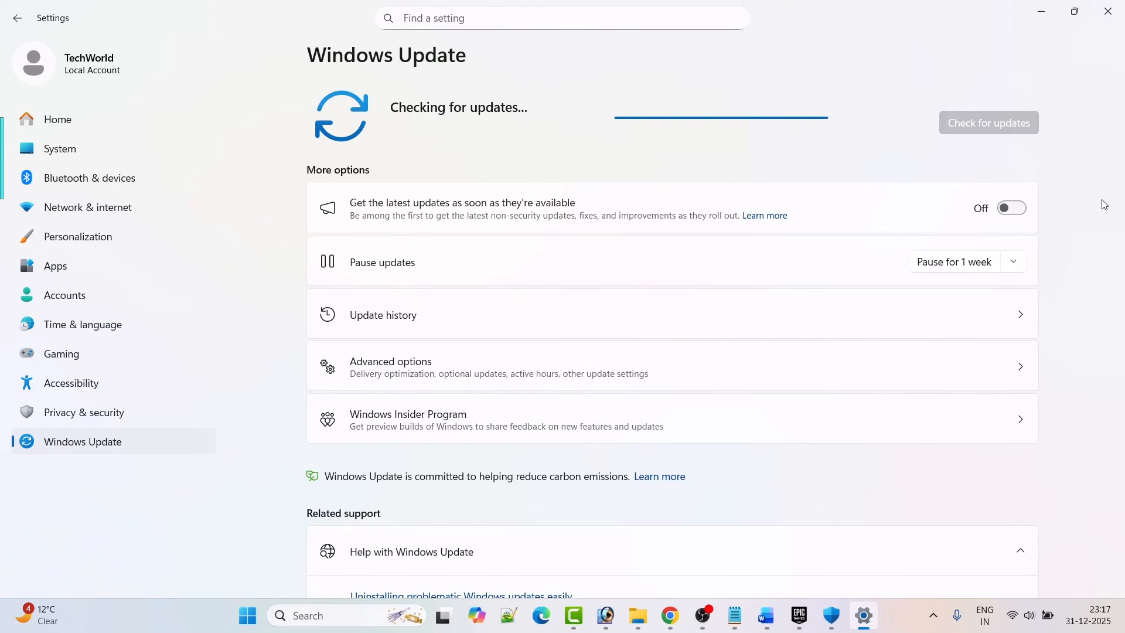
left_click(249, 617)
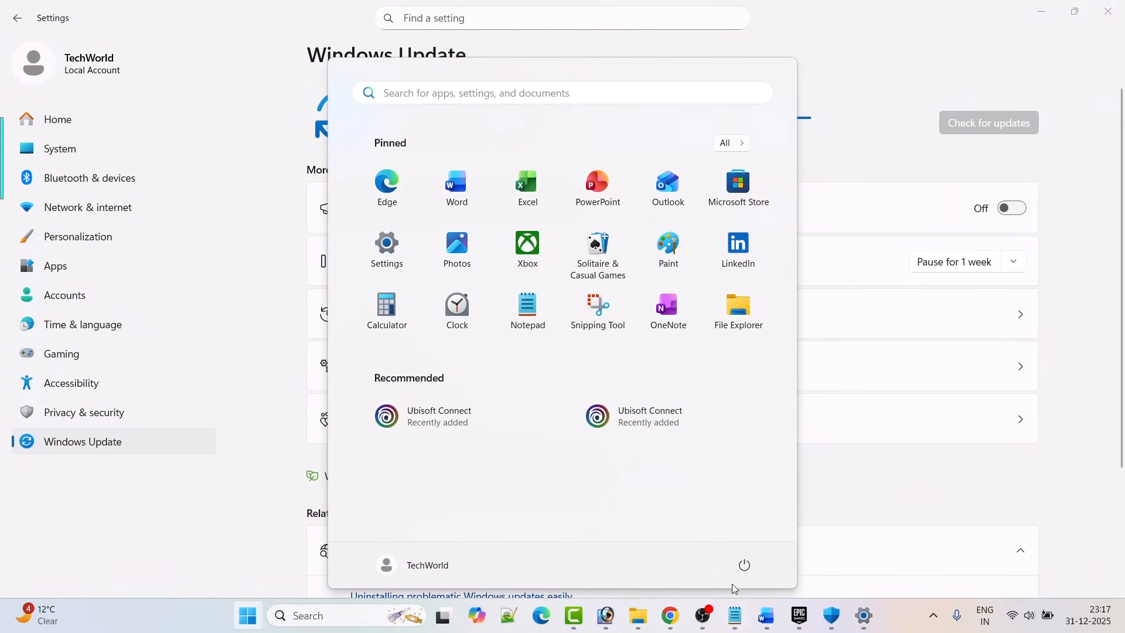
left_click(745, 565)
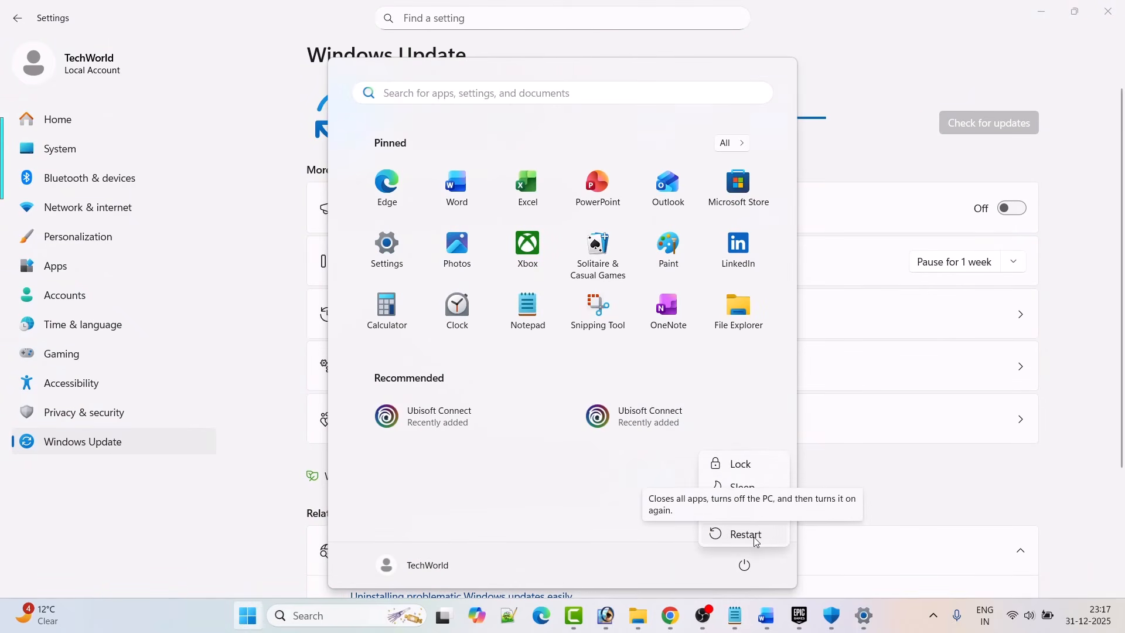
left_click(909, 498)
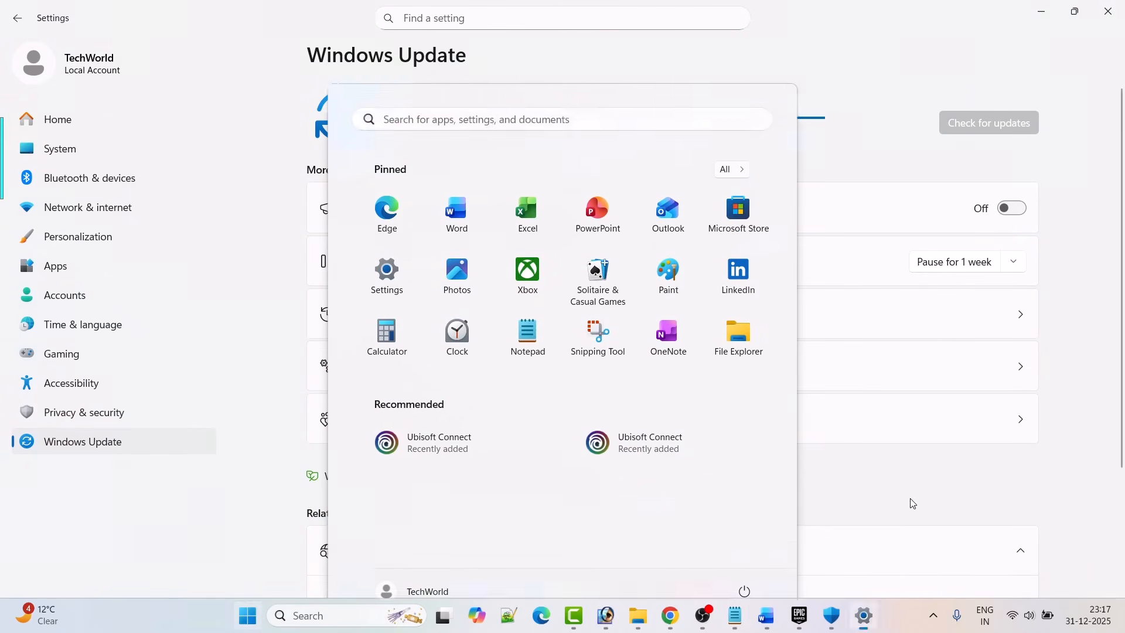
- Review Fix 13 on uninstalling and reinstalling the game in the Word guide, and return to the Epic Games Launcher
left_click(800, 615)
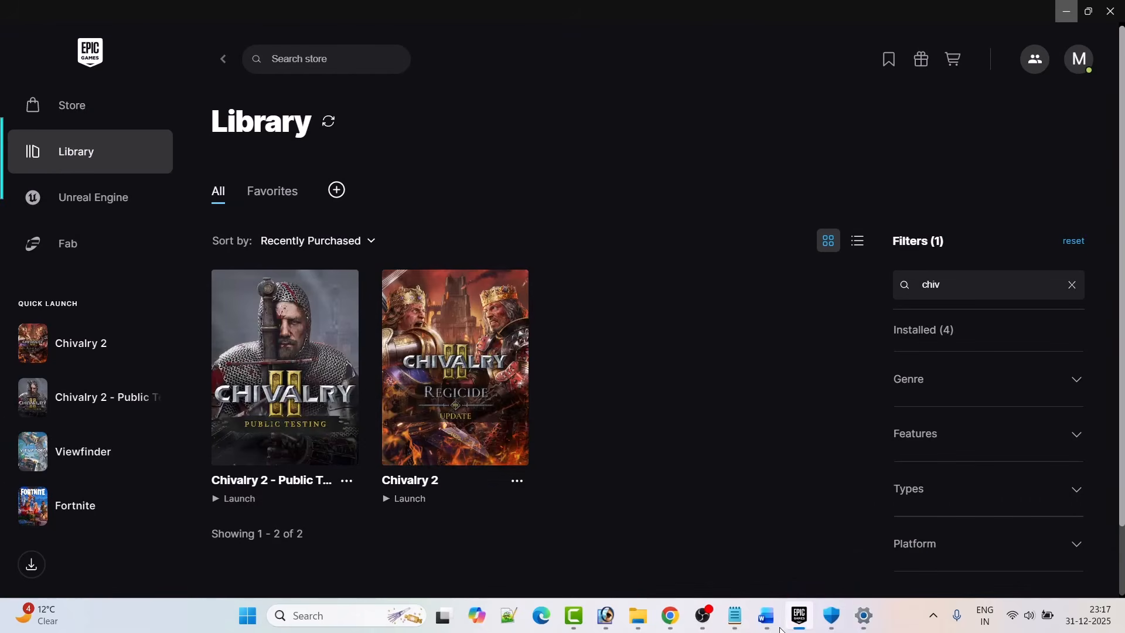
key("alt+Tab")
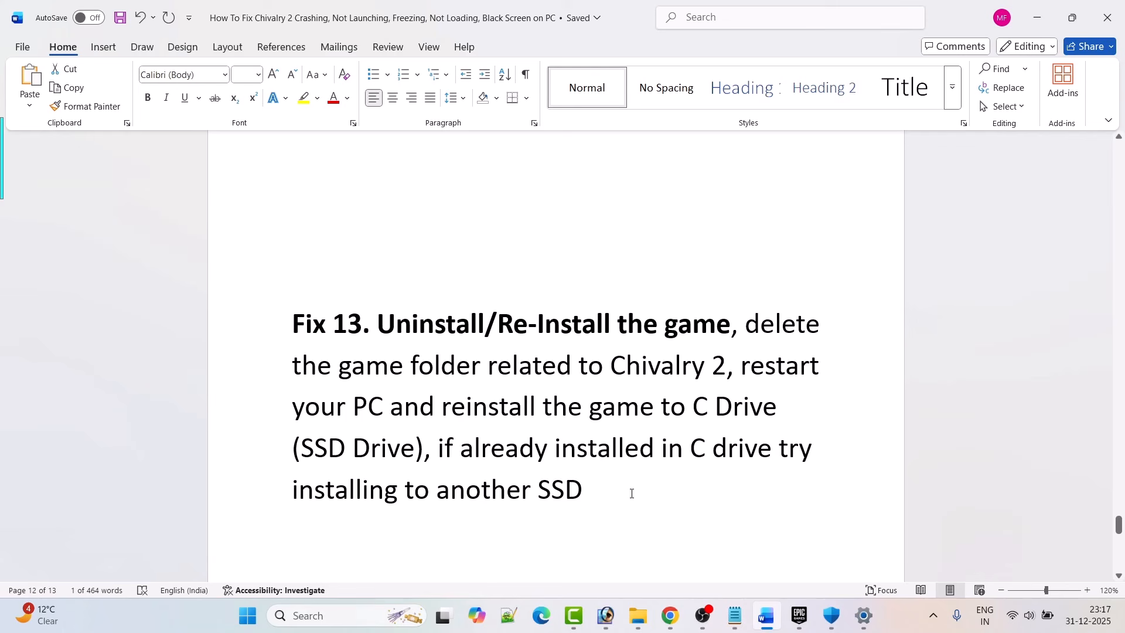
left_click(799, 616)
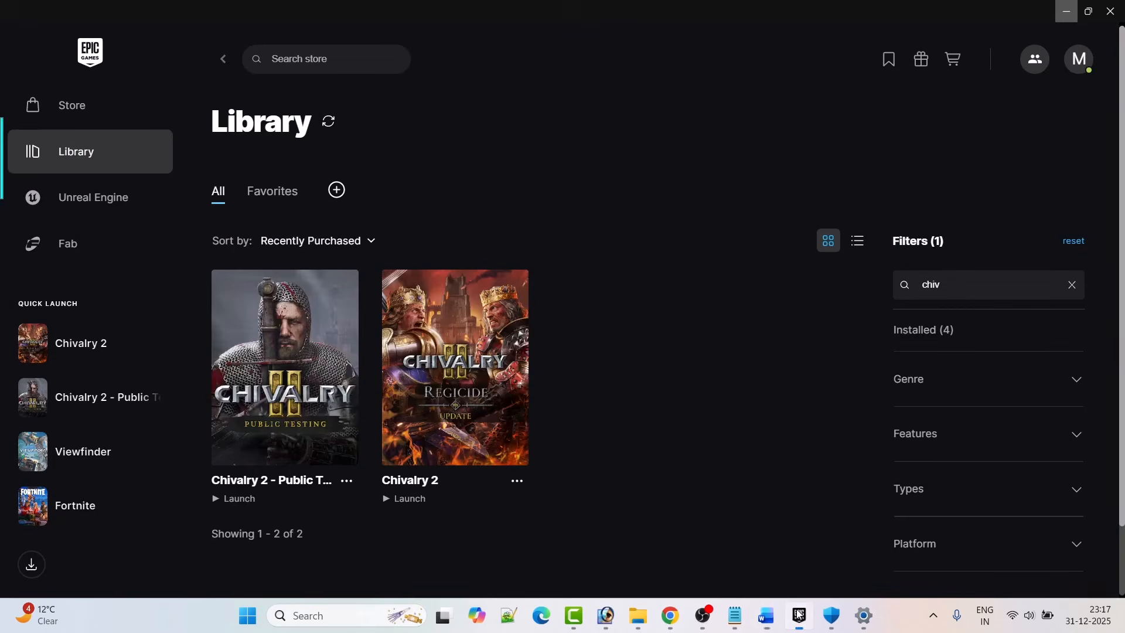